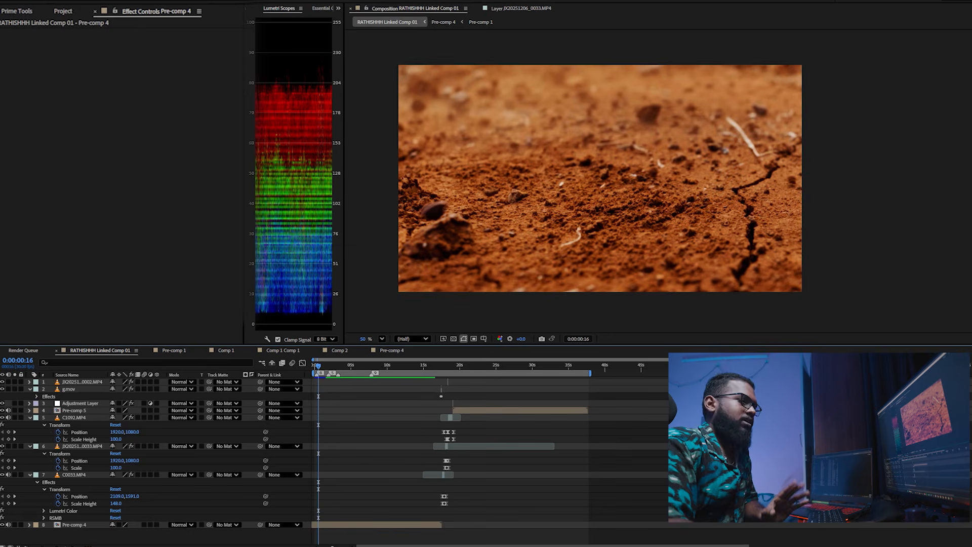
# - Move to the start of the linked comp's timeline and open the Pre-comp 4 layer's composition
pyautogui.press('-')
pyautogui.press('Home')
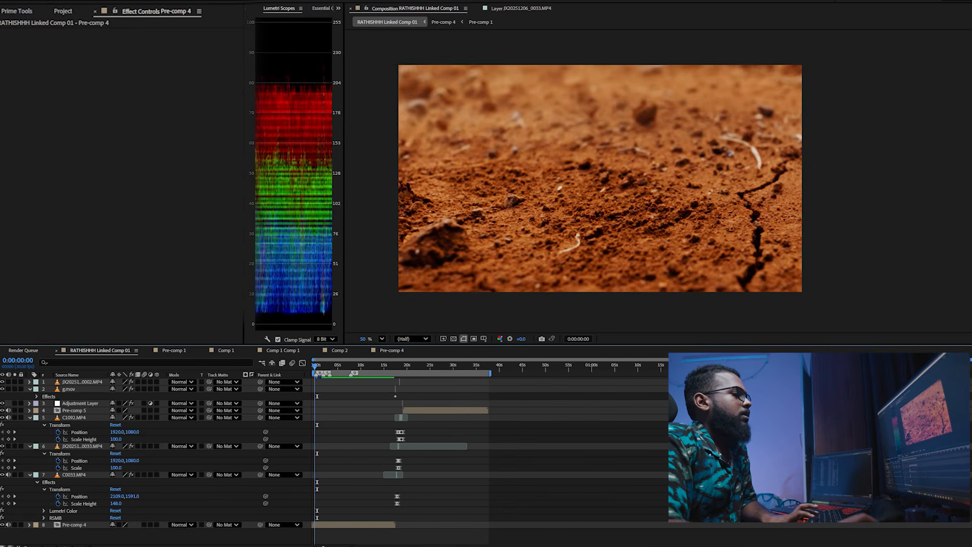
pyautogui.press('=')
pyautogui.press('=')
pyautogui.press('=')
pyautogui.press('=')
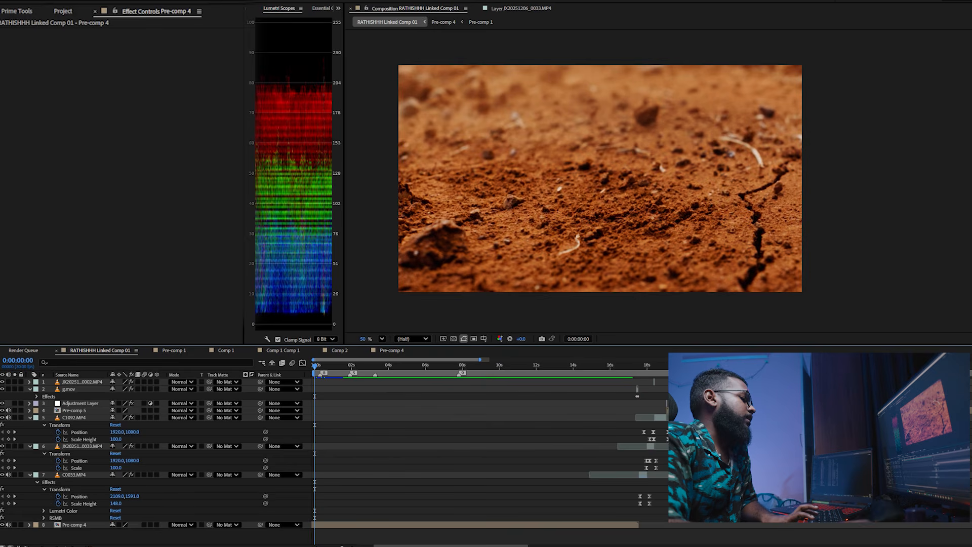
pyautogui.doubleClick(74, 524)
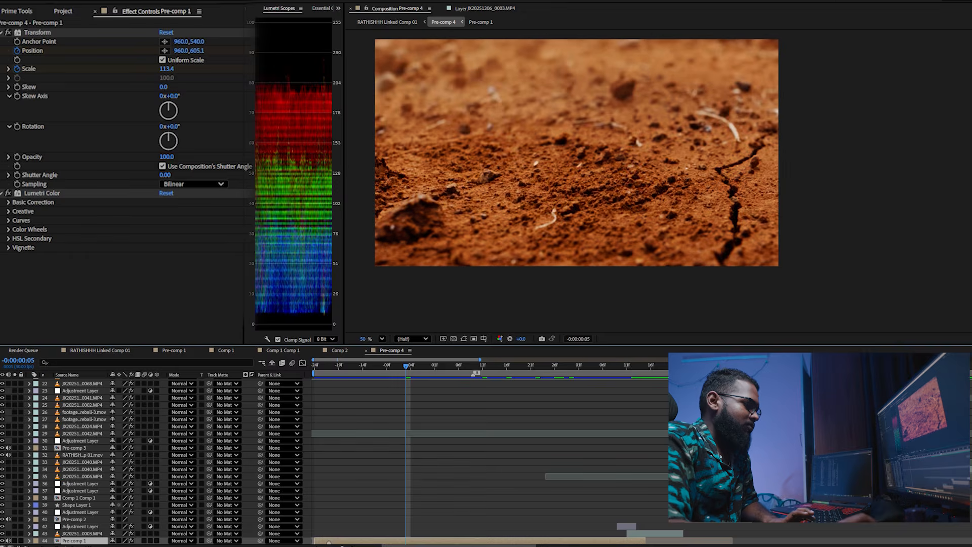
# - Examine the wiggle-position adjustment layer inside Pre-comp 1 and return to the Pre-comp 4 timeline
pyautogui.hotkey('shift', 'Escape')
pyautogui.click(8, 135)
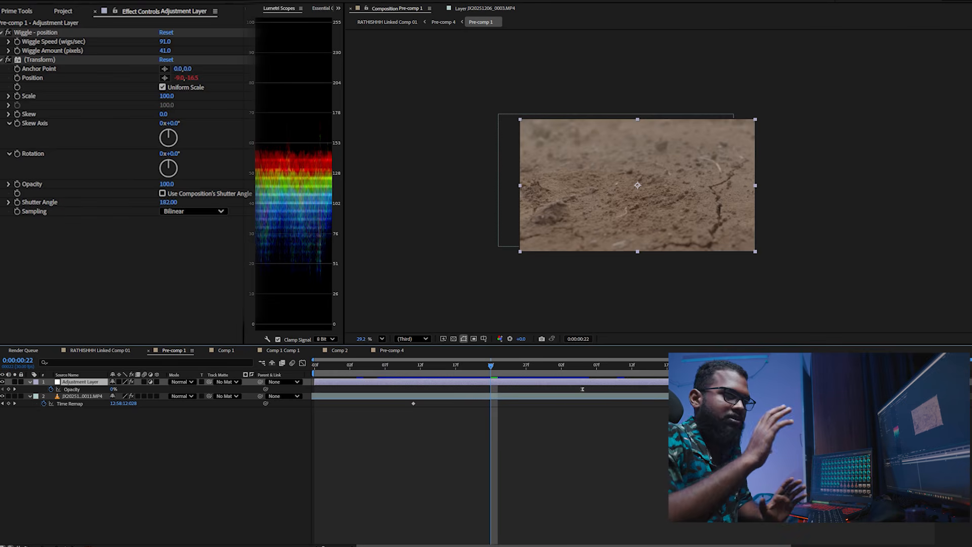
pyautogui.hotkey('shift', 'Escape')
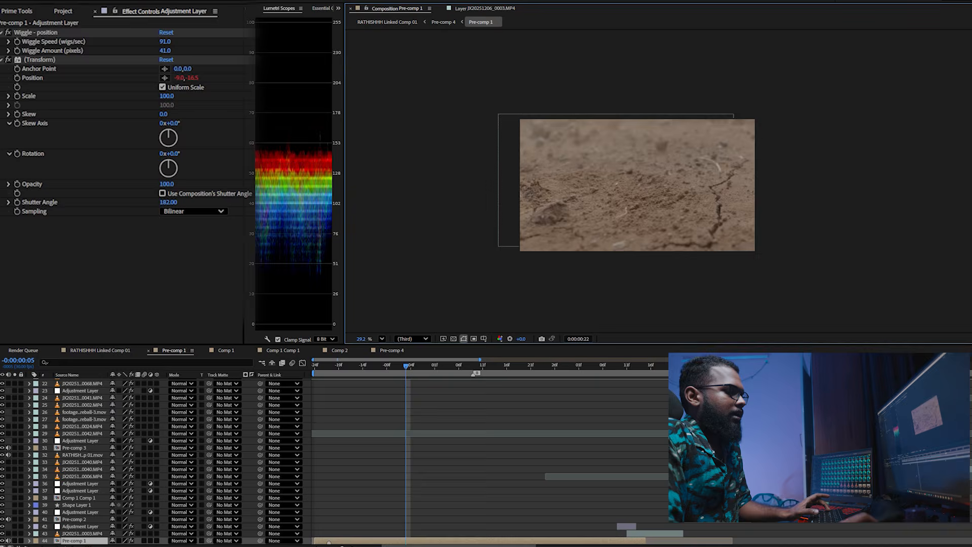
pyautogui.press('-')
pyautogui.press('-')
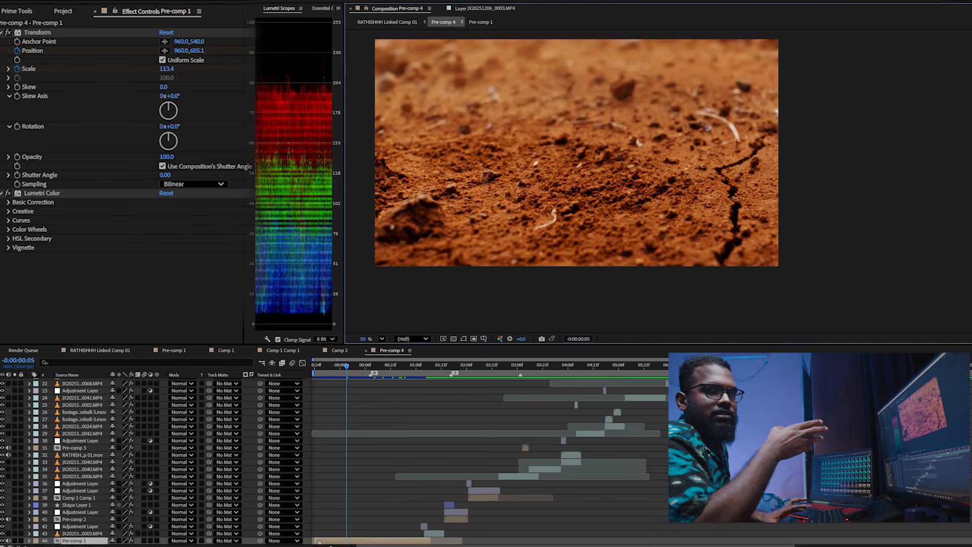
pyautogui.scroll(2, 417, 455)
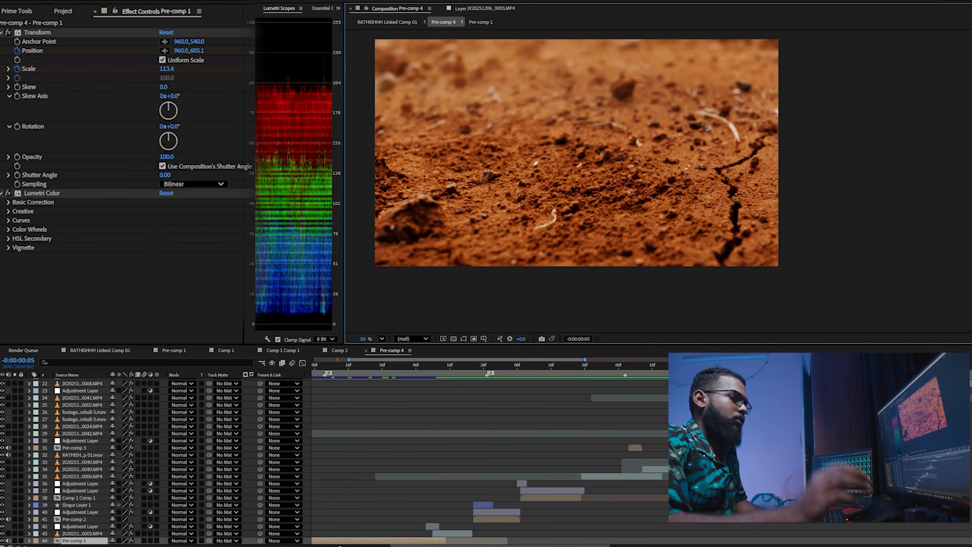
# - Reopen Pre-comp 1 and reveal all modified properties of its adjustment layer, including the Position wiggle expression
pyautogui.hotkey('shift', 'Escape')
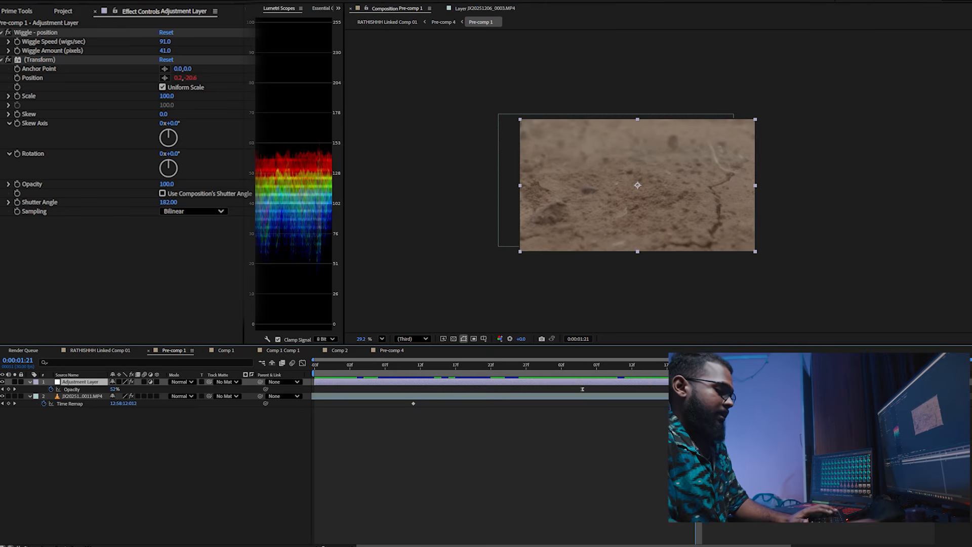
pyautogui.press('u')
pyautogui.press('u')
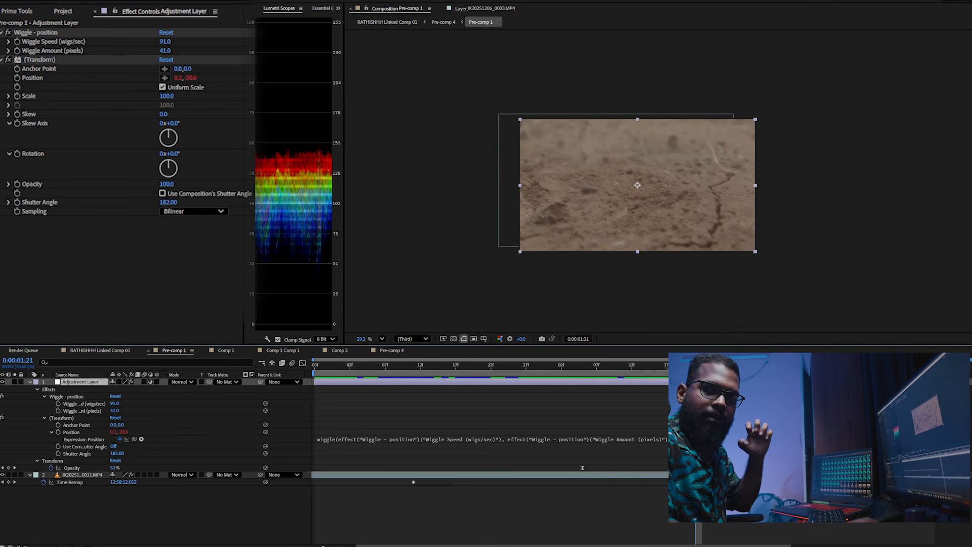
pyautogui.hotkey('ctrl', 'shift', 'a')
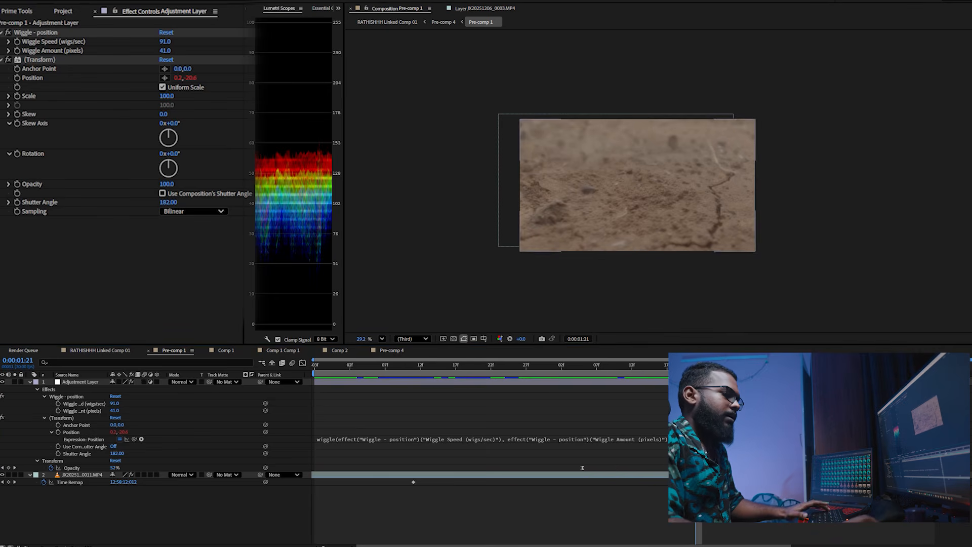
# - Return to Pre-comp 4, preview up to the first transition, and select the Invert adjustment layer at 0:00:01:10
pyautogui.hotkey('shift', 'Escape')
pyautogui.press('space')
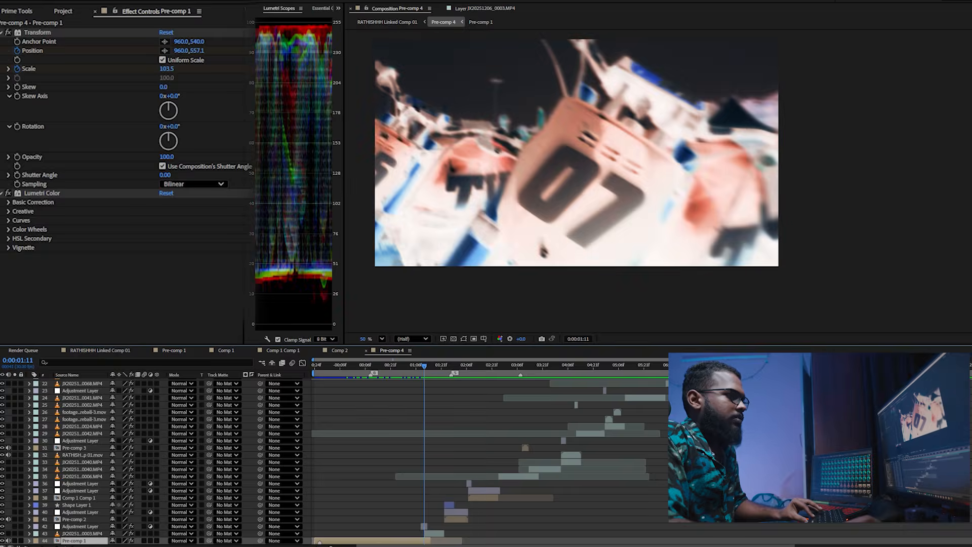
pyautogui.press('pageup')
pyautogui.click(424, 525)
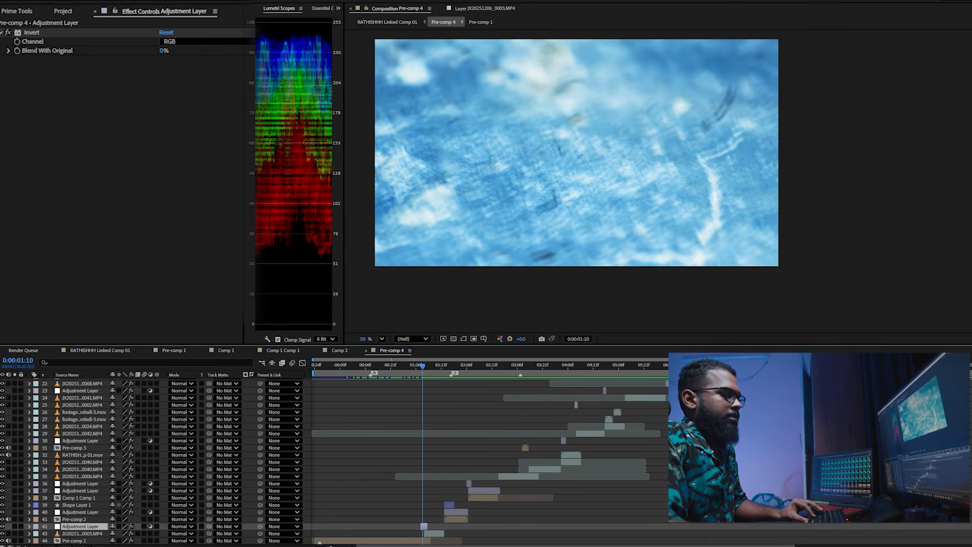
# - Examine the inverted transition and the blurred clip after it frame by frame up to 0:00:01:19
pyautogui.press('=')
pyautogui.press('=')
pyautogui.press('pageup')
pyautogui.press('pagedown')
pyautogui.press('pagedown')
pyautogui.press('pagedown')
pyautogui.press('pagedown')
pyautogui.press('pagedown')
pyautogui.press('pagedown')
pyautogui.press('pagedown')
pyautogui.press('pagedown')
pyautogui.press('pagedown')
pyautogui.press('pageup')
pyautogui.press('pageup')
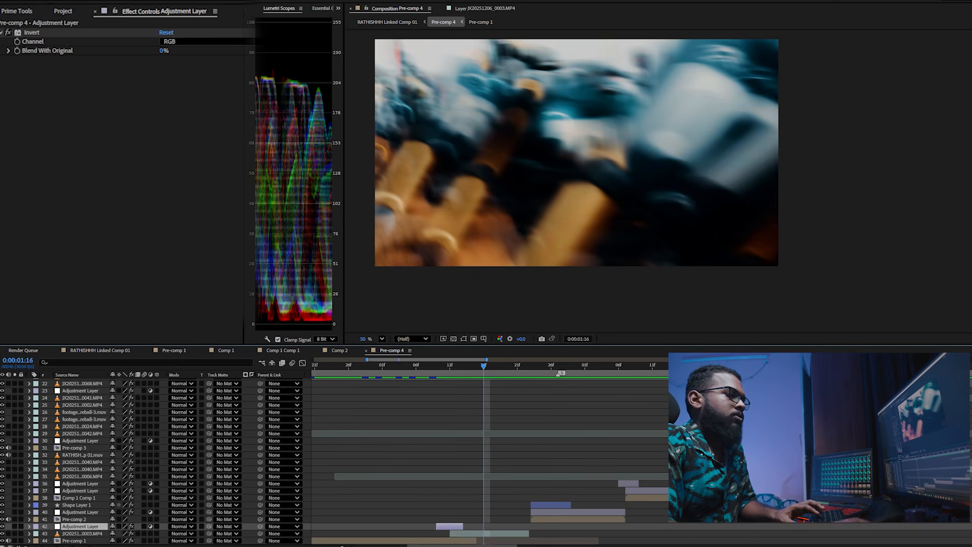
pyautogui.press('pagedown')
pyautogui.press('pagedown')
pyautogui.press('pagedown')
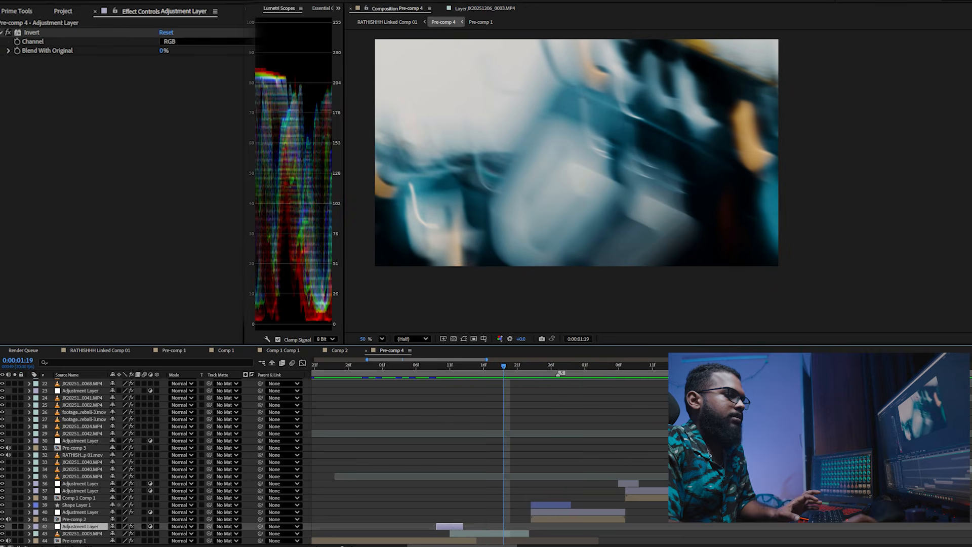
# - Inspect the effects of the JX20251206_0003.MP4 layer and examine its closing frames up to 0:00:01:22
pyautogui.click(489, 533)
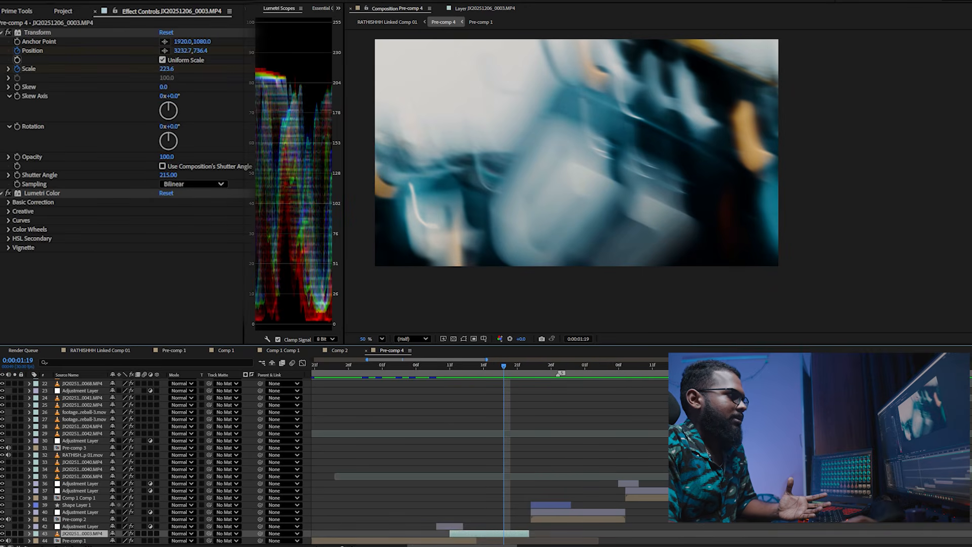
pyautogui.press('pagedown')
pyautogui.press('pagedown')
pyautogui.press('pagedown')
pyautogui.press('pagedown')
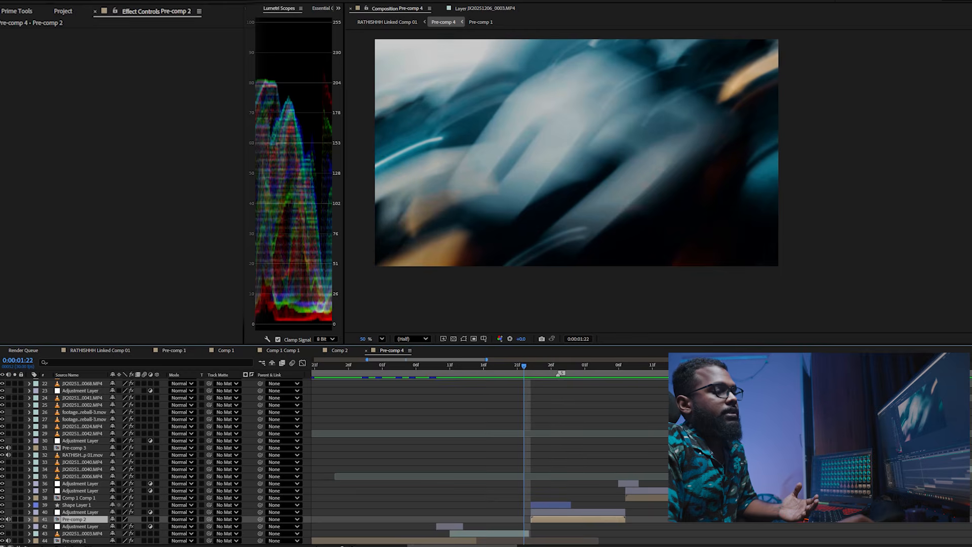
# - Advance to the motorcycle shot at 0:00:01:28 and select Shape Layer 1, the square around the TVS logo
pyautogui.press('pagedown')
pyautogui.press('pagedown')
pyautogui.press('pagedown')
pyautogui.press('pagedown')
pyautogui.press('pagedown')
pyautogui.press('pagedown')
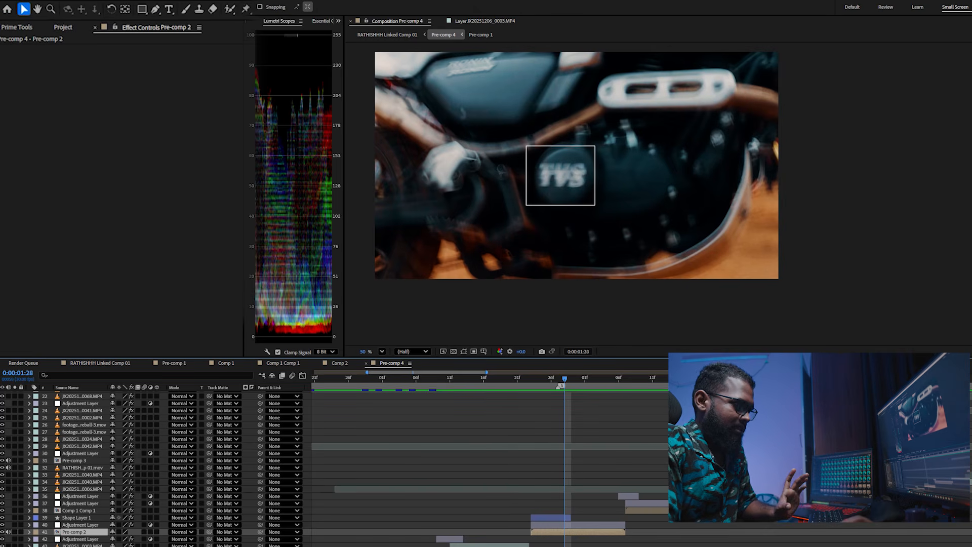
pyautogui.click(550, 517)
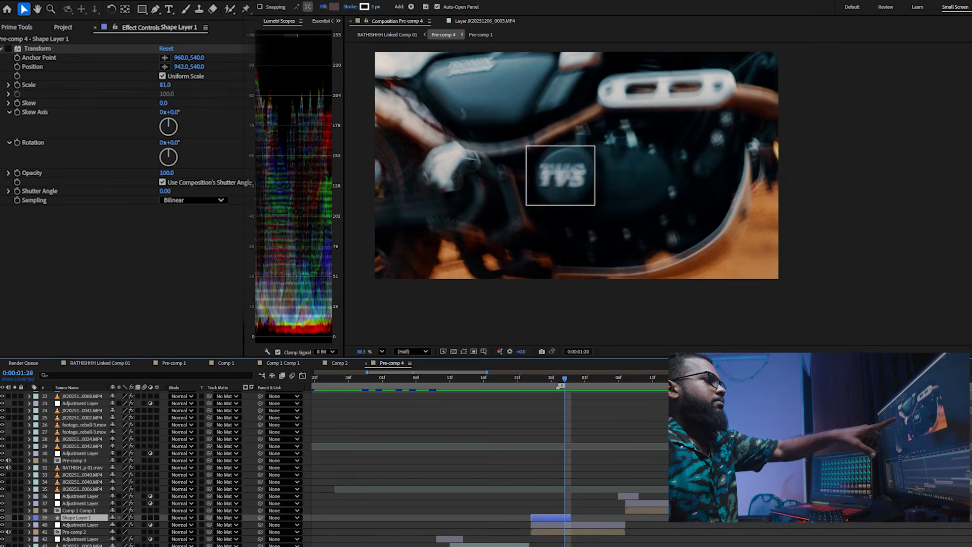
# - Compare the inverted and normal frames at the start of the flag shot, from 0:00:02:08 to 0:00:02:11
pyautogui.scroll(-1, 517, 173)
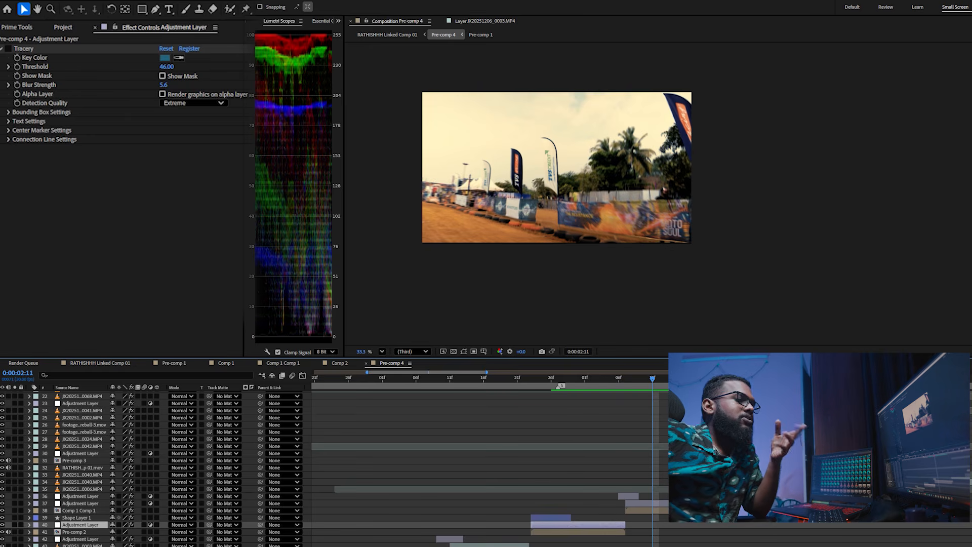
pyautogui.press('=')
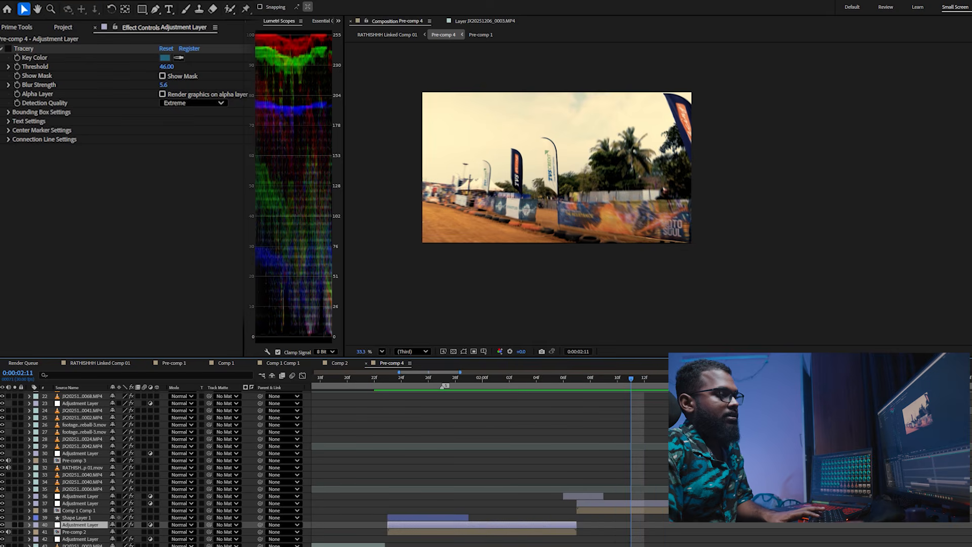
pyautogui.press('pageup')
pyautogui.press('pageup')
pyautogui.press('pageup')
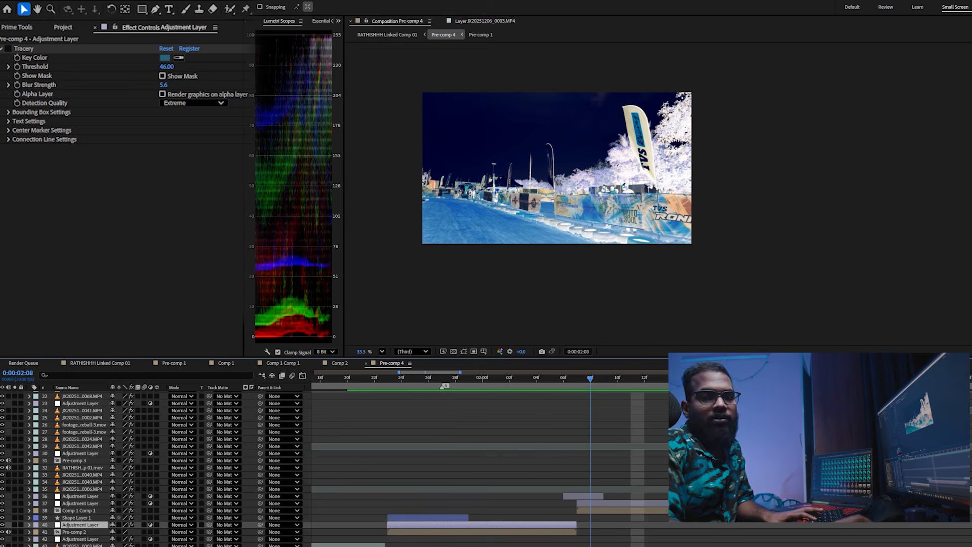
pyautogui.press('pagedown')
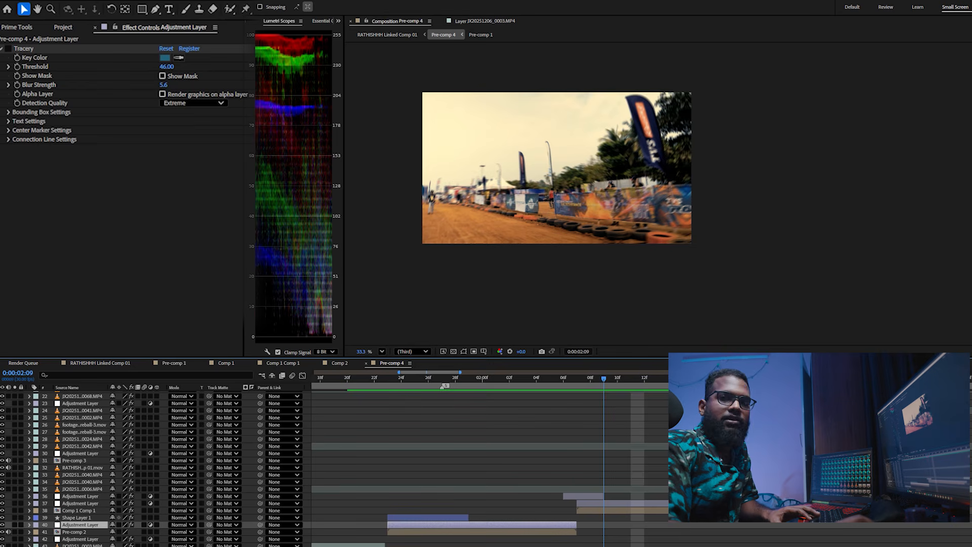
pyautogui.press('pagedown')
pyautogui.press('pagedown')
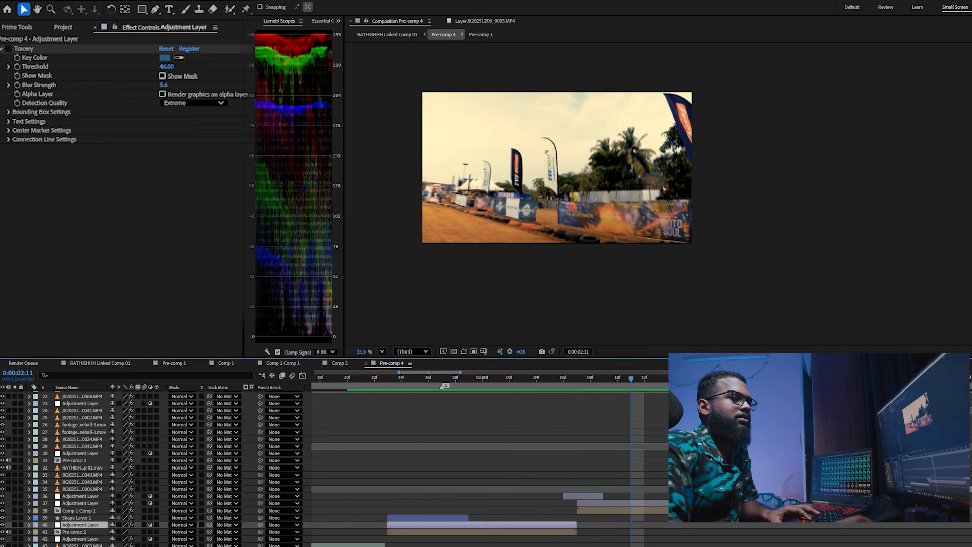
# - Step through the flag shot to 0:00:02:19 and select the Comp 1 Comp 1 layer to inspect its effects
pyautogui.press('pagedown')
pyautogui.press('pagedown')
pyautogui.press('pagedown')
pyautogui.press('pagedown')
pyautogui.press('pagedown')
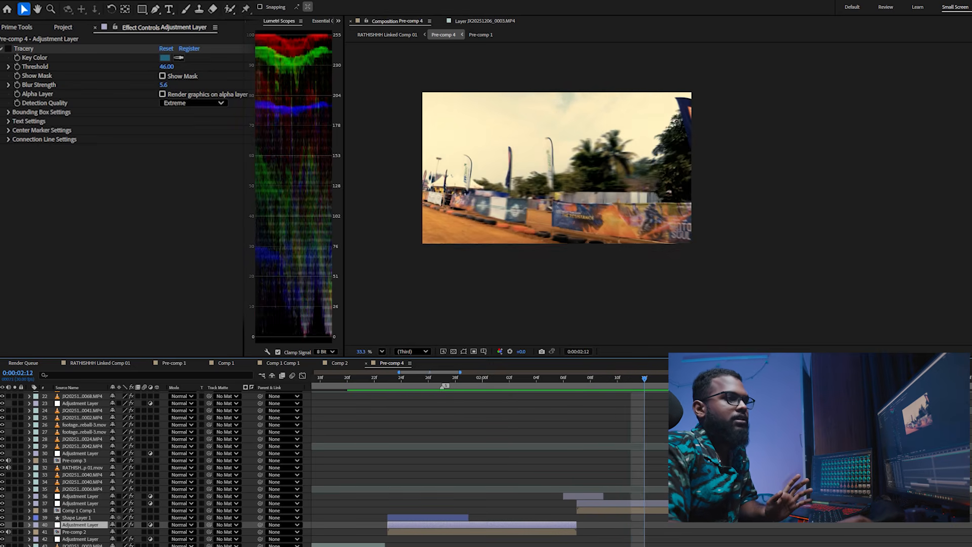
pyautogui.press('pagedown')
pyautogui.press('pagedown')
pyautogui.press('pagedown')
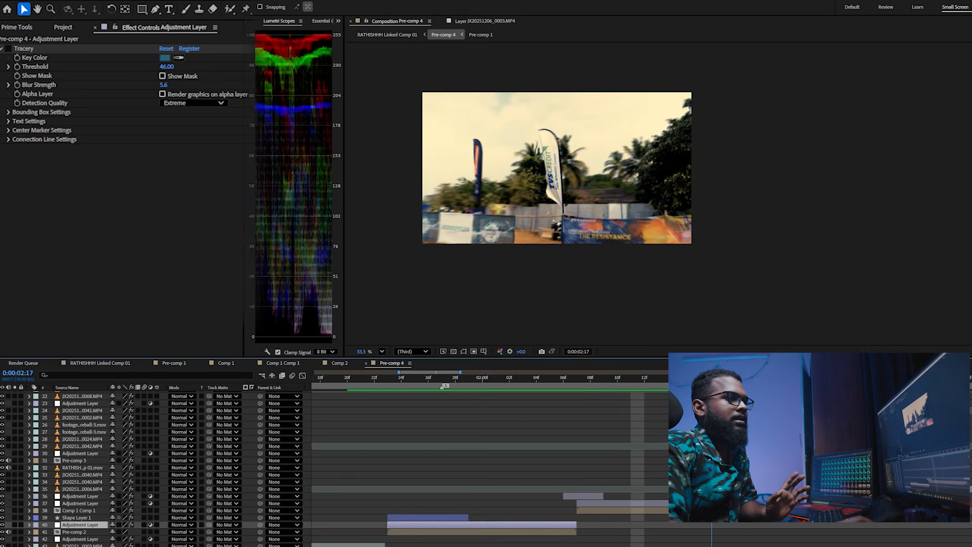
pyautogui.click(622, 510)
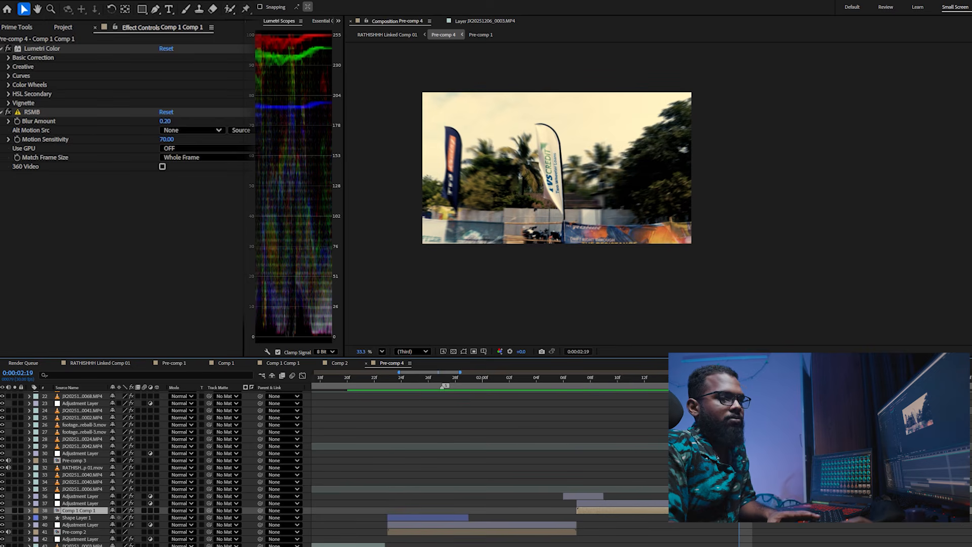
# - Advance the flag shot to 0:00:02:24 and inspect the RSMB adjustment layer directly above Comp 1 Comp 1
pyautogui.press('pagedown')
pyautogui.press('pagedown')
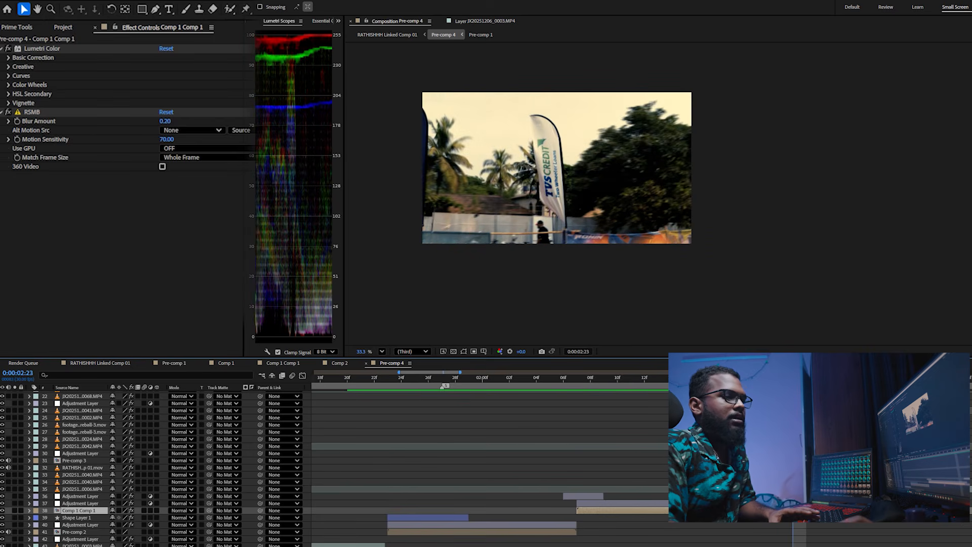
pyautogui.hotkey('ctrl', 'Up')
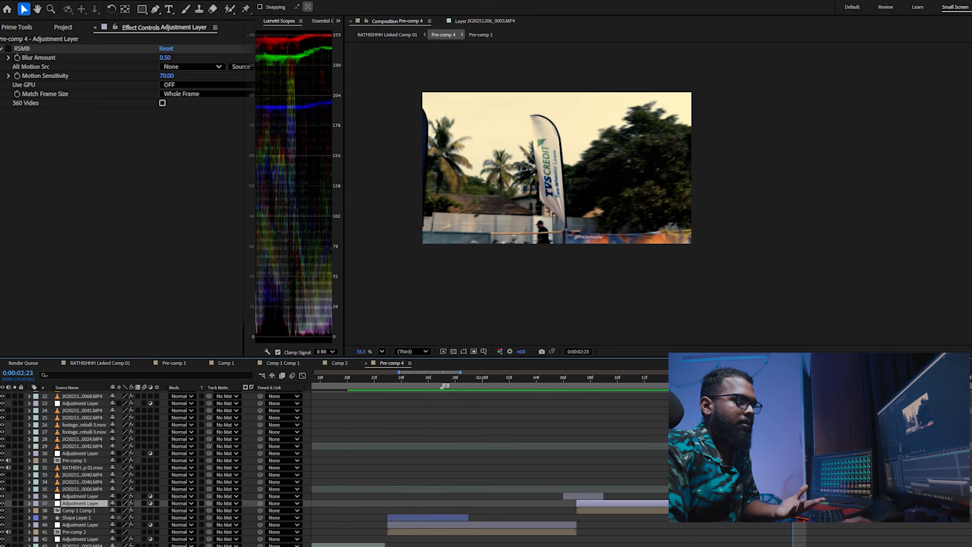
pyautogui.press('pagedown')
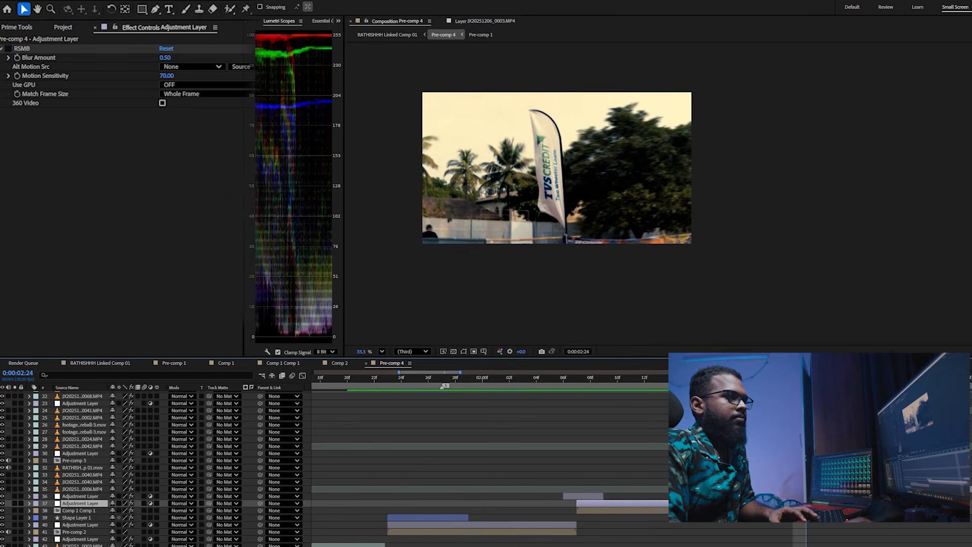
# - Show the rulers and place a horizontal and a vertical guide crossing near the centre of the frame
pyautogui.hscroll(1, 490, 456)
pyautogui.hscroll(3, 489, 456)
pyautogui.click(483, 351)
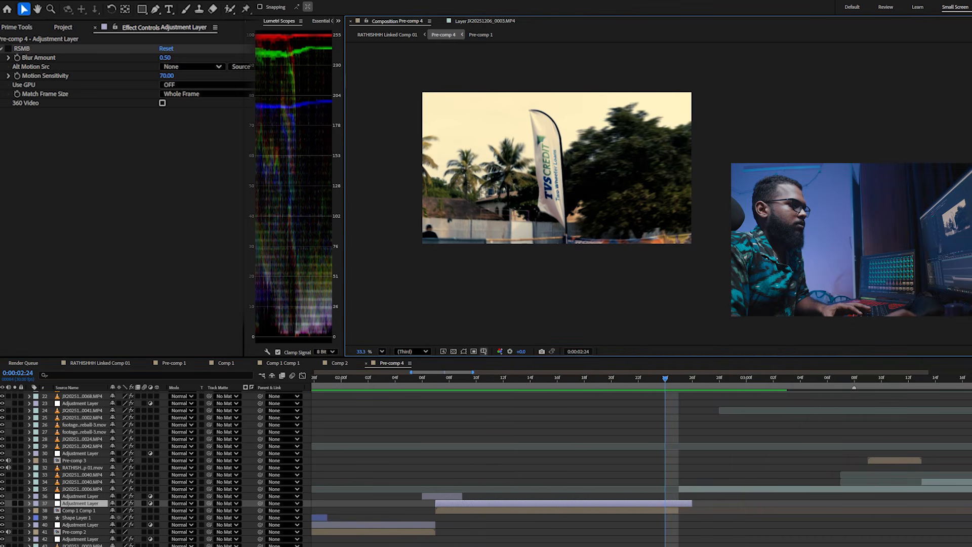
pyautogui.hotkey('ctrl', 'r')
pyautogui.moveTo(589, 51); pyautogui.dragTo(393, 178)
pyautogui.moveTo(348, 284); pyautogui.dragTo(560, 284)
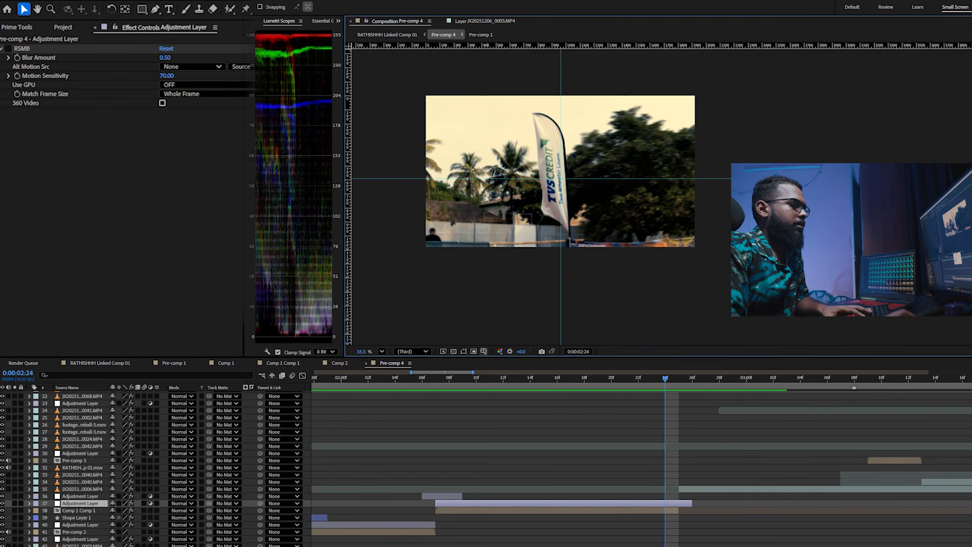
# - Hide the rulers and guides and preview the next shot up to 0:00:02:29
pyautogui.hotkey('ctrl', 'r')
pyautogui.hotkey('ctrl', ';')
pyautogui.press('space')
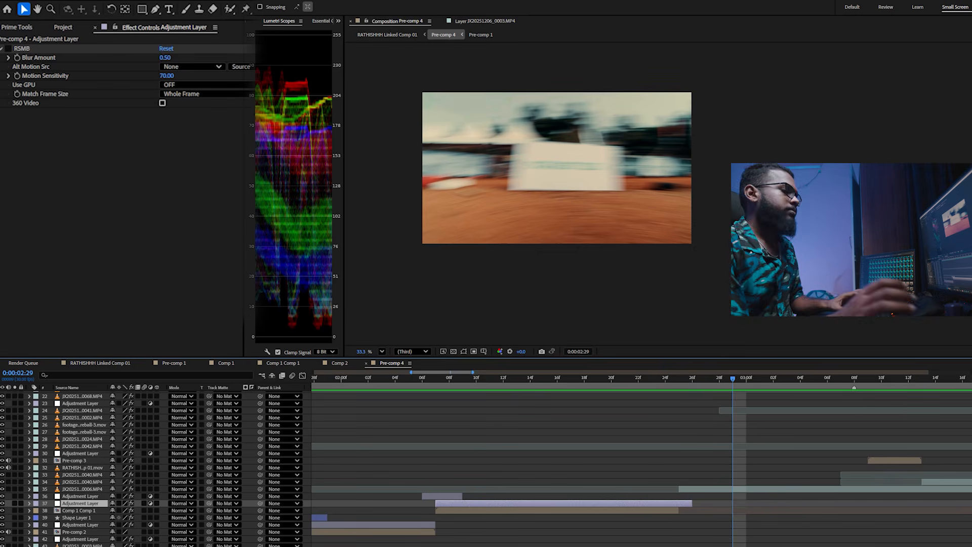
# - Step back and forth through the blurred pan transition, ending at 0:00:02:26
pyautogui.press('pageup')
pyautogui.press('pageup')
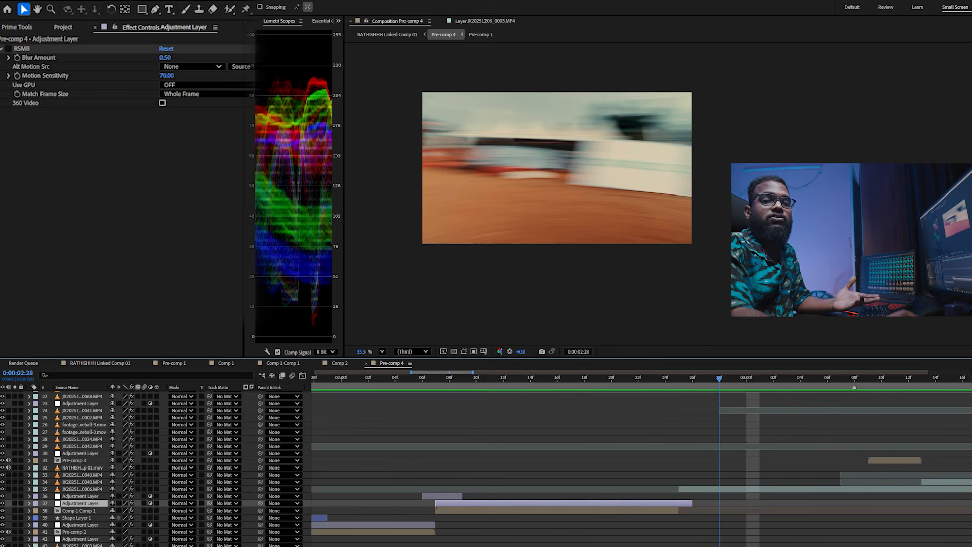
pyautogui.press('pagedown')
pyautogui.press('pageup')
pyautogui.press('pageup')
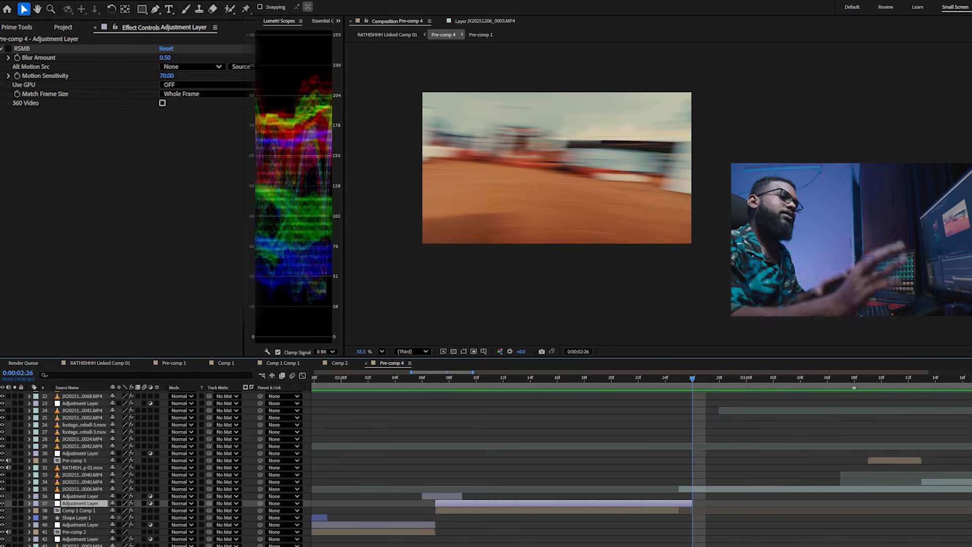
# - Examine the Schaeffler board shot frame by frame from the blurred pan up to 0:00:03:07
pyautogui.press('pagedown')
pyautogui.press('pagedown')
pyautogui.press('pagedown')
pyautogui.press('pagedown')
pyautogui.press('pagedown')
pyautogui.press('pagedown')
pyautogui.press('pagedown')
pyautogui.press('pagedown')
pyautogui.press('pagedown')
pyautogui.press('-')
pyautogui.press('pagedown')
pyautogui.press('pagedown')
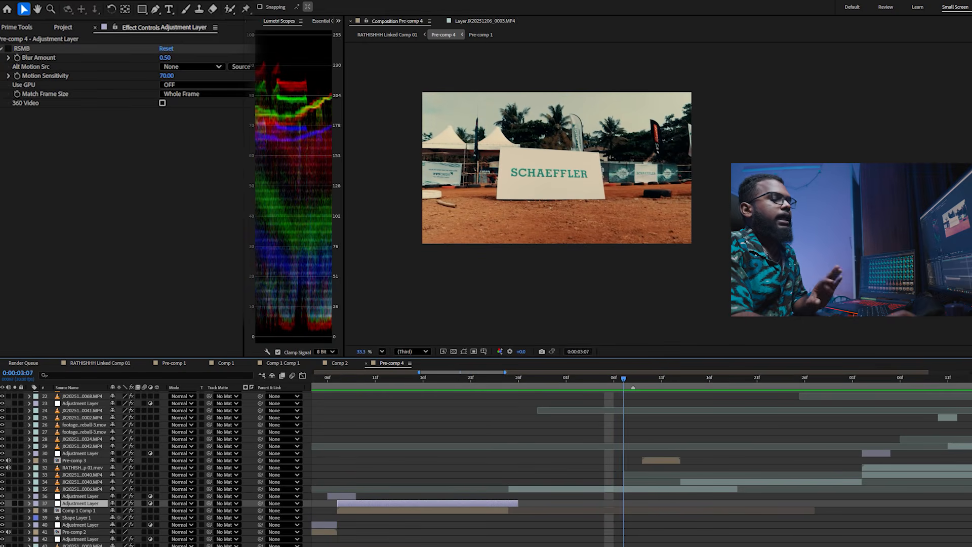
# - Step through the inverted rider cutout over the Schaeffler board shot, up to the full rider shot at 0:00:03:15
pyautogui.press('pagedown')
pyautogui.press('pagedown')
pyautogui.press('pagedown')
pyautogui.press('pagedown')
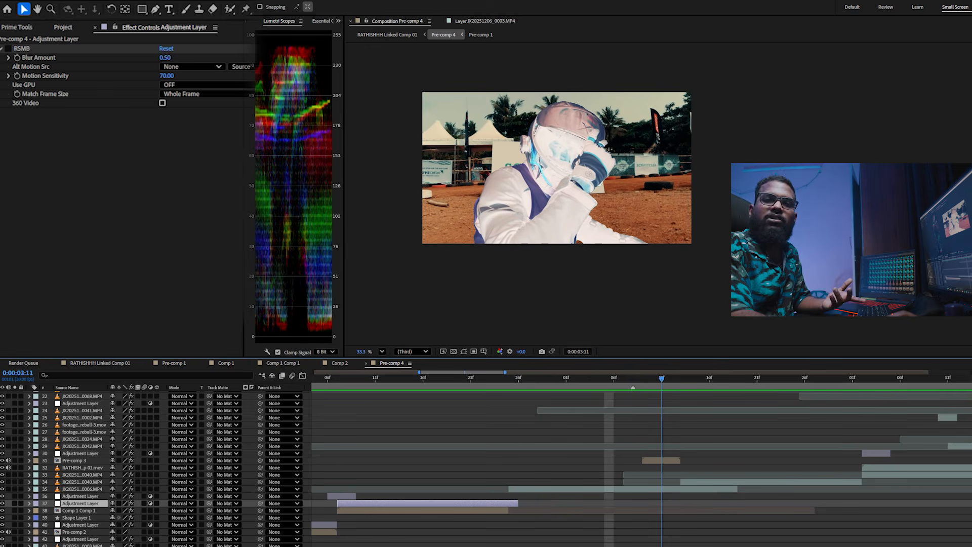
pyautogui.press('pagedown')
pyautogui.press('pagedown')
pyautogui.press('pagedown')
pyautogui.press('pagedown')
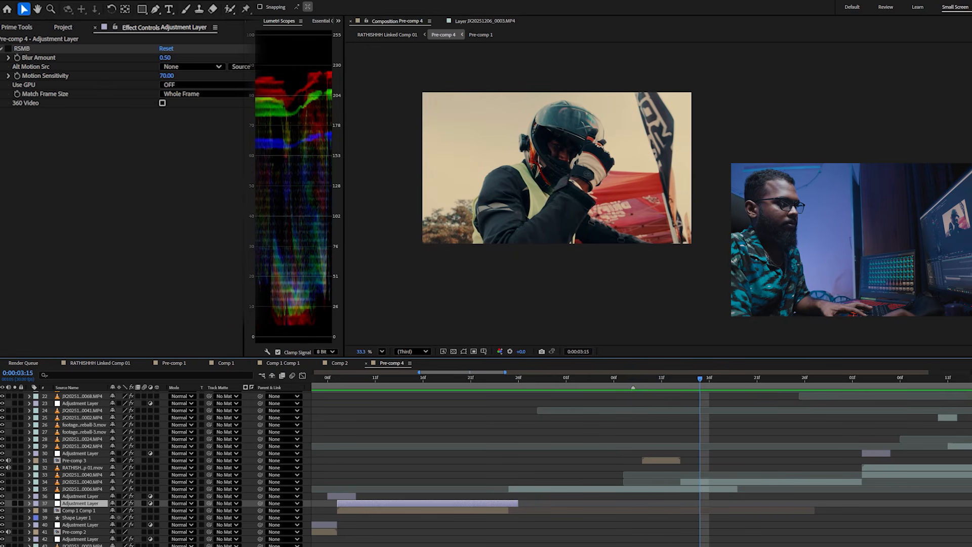
# - Inspect the Roto Brush & Refine Edge effect on Pre-comp 3 and preview the cutout transition up to 0:00:03:17
pyautogui.press('=')
pyautogui.press('=')
pyautogui.click(533, 460)
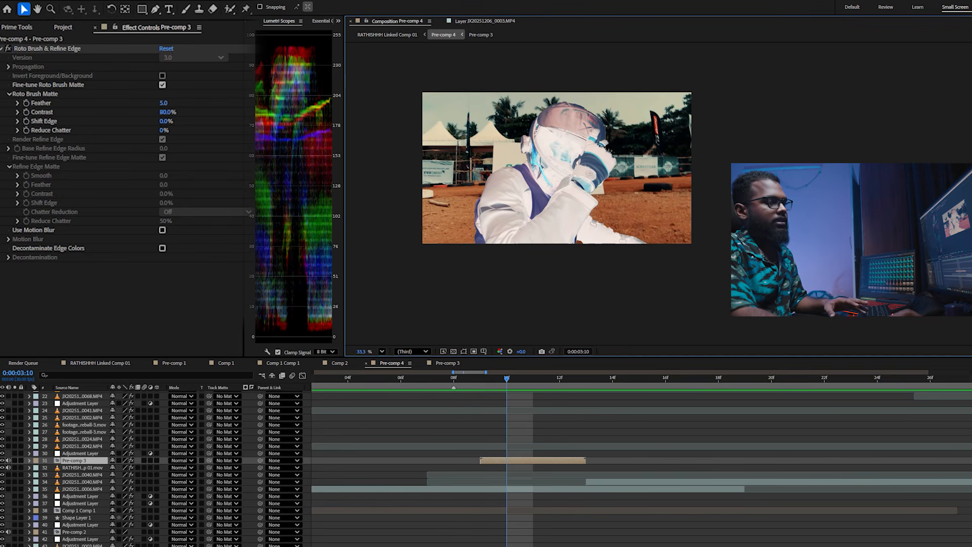
pyautogui.press('space')
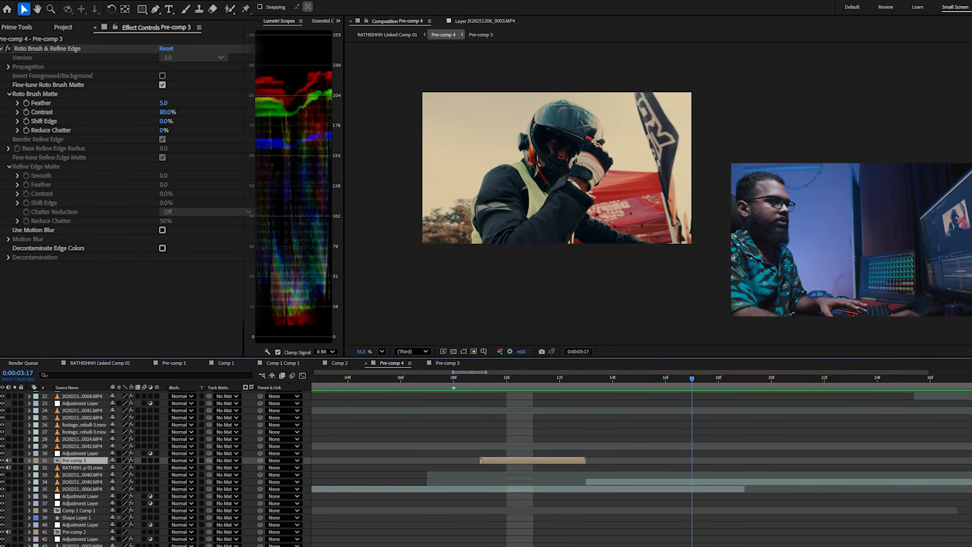
# - Go to 0:00:04:02 and inspect the Wiggle - position effect on the short adjustment layer starting there
pyautogui.scroll(-3, 714, 455)
pyautogui.moveTo(713, 456); pyautogui.dragTo(555, 461)
pyautogui.scroll(1, 608, 461)
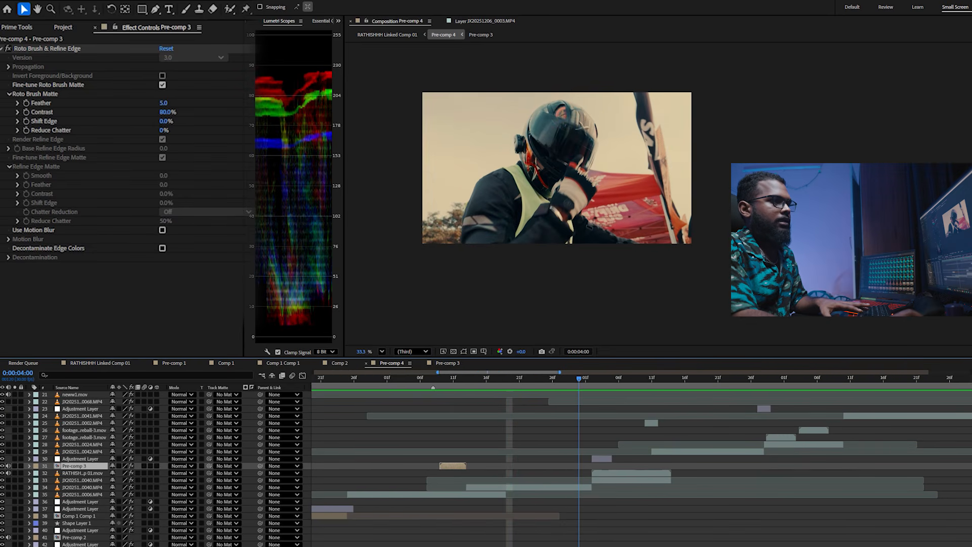
pyautogui.moveTo(586, 378); pyautogui.dragTo(592, 378)
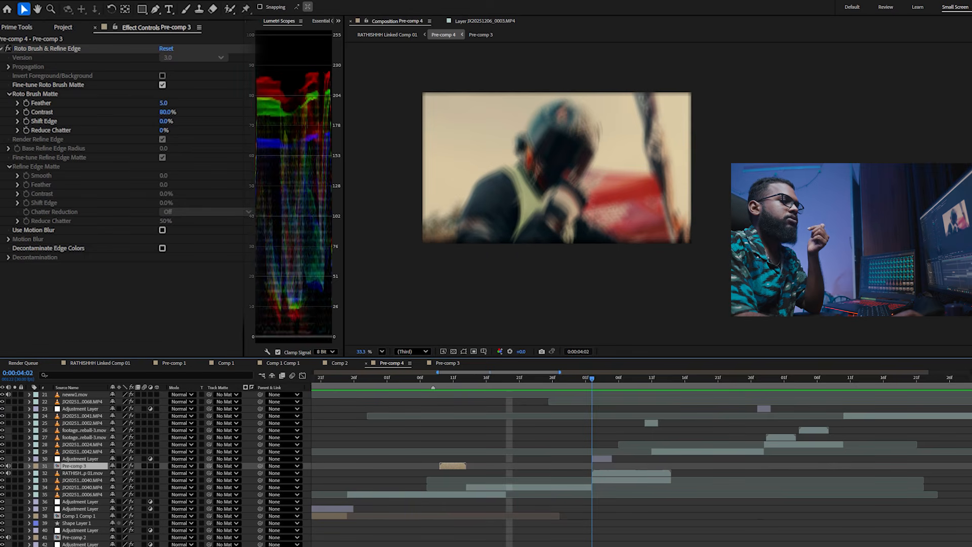
pyautogui.click(601, 458)
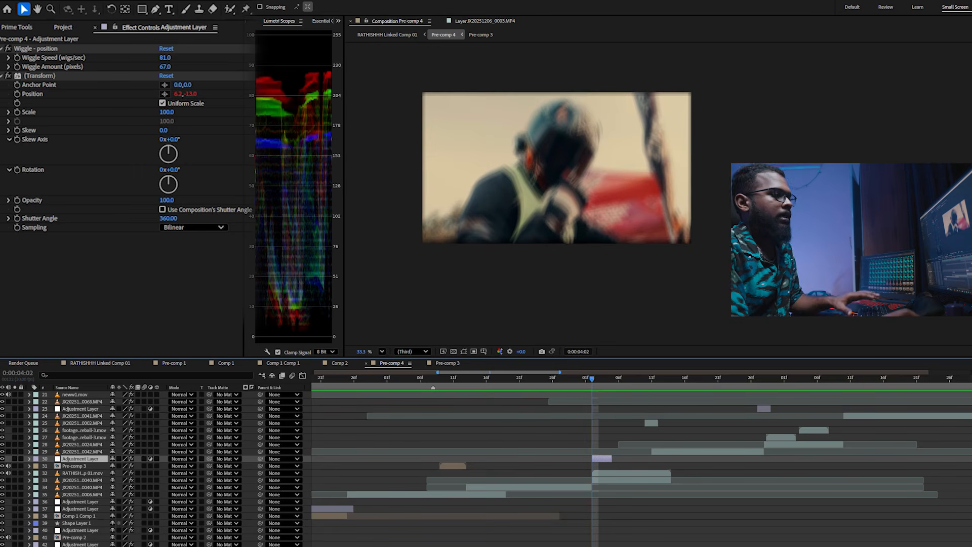
# - Preview up to 0:00:04:08 and reveal the CC Light Sweep Center keyframes on the linked comp footage layer
pyautogui.press('space')
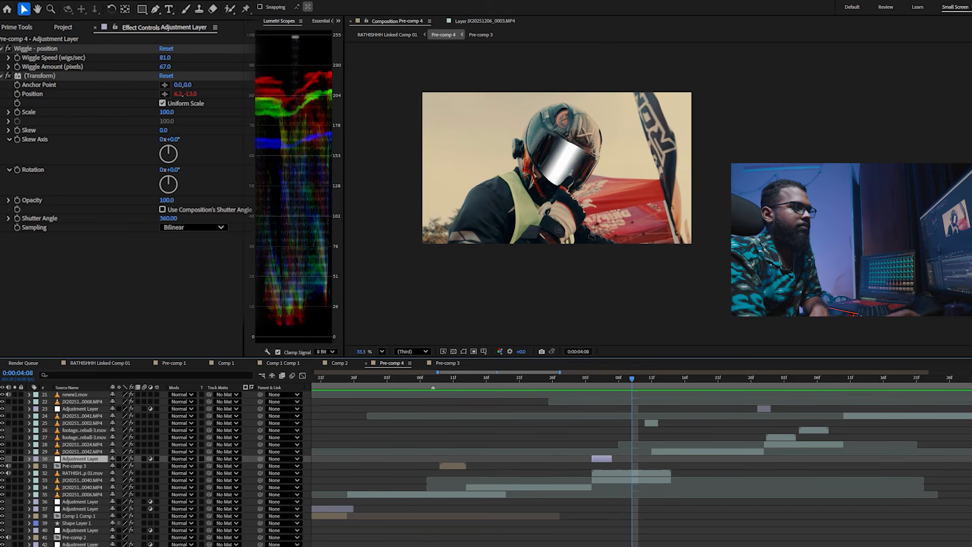
pyautogui.click(630, 473)
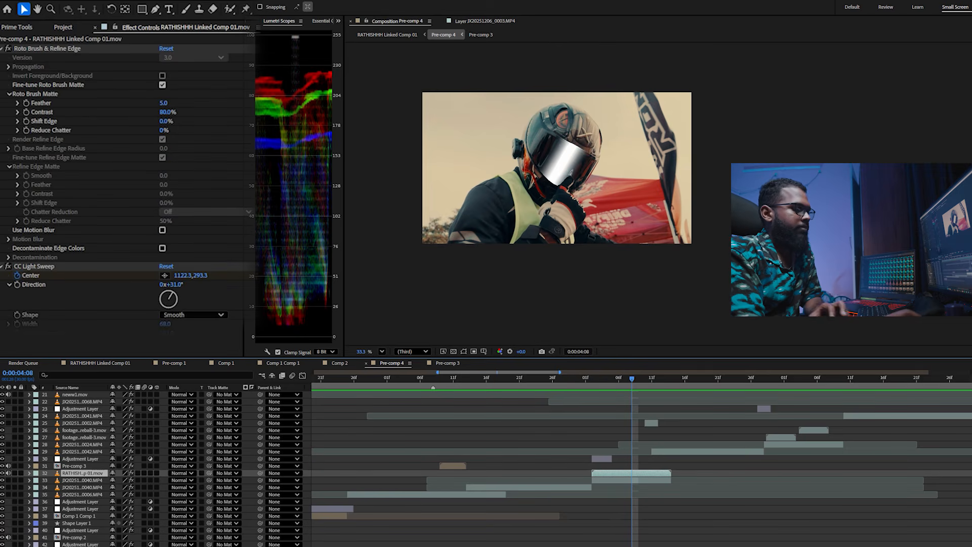
pyautogui.press('u')
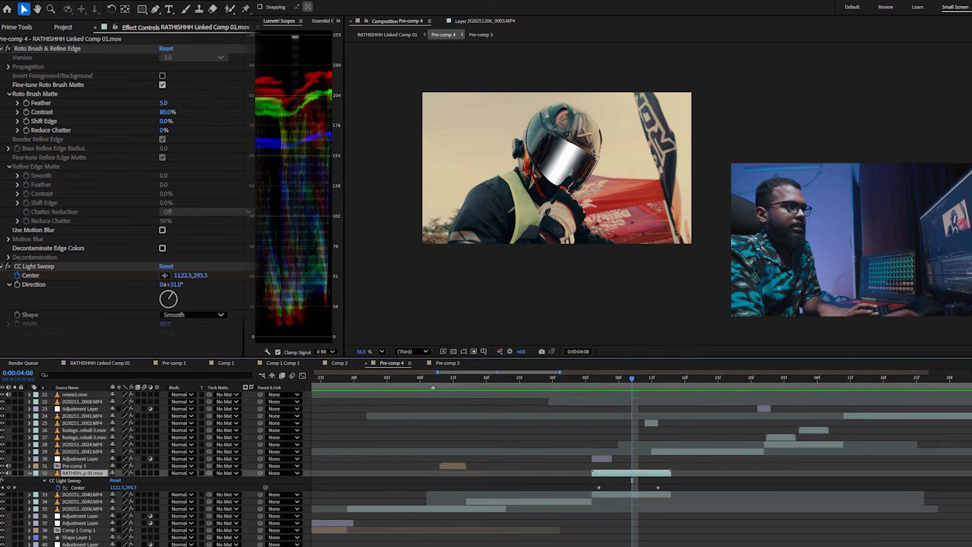
# - Turn on mask and shape path visibility and inspect the short pan clip JX20251206_0002.MP4 at 0:00:04:11
pyautogui.click(463, 351)
pyautogui.press('space')
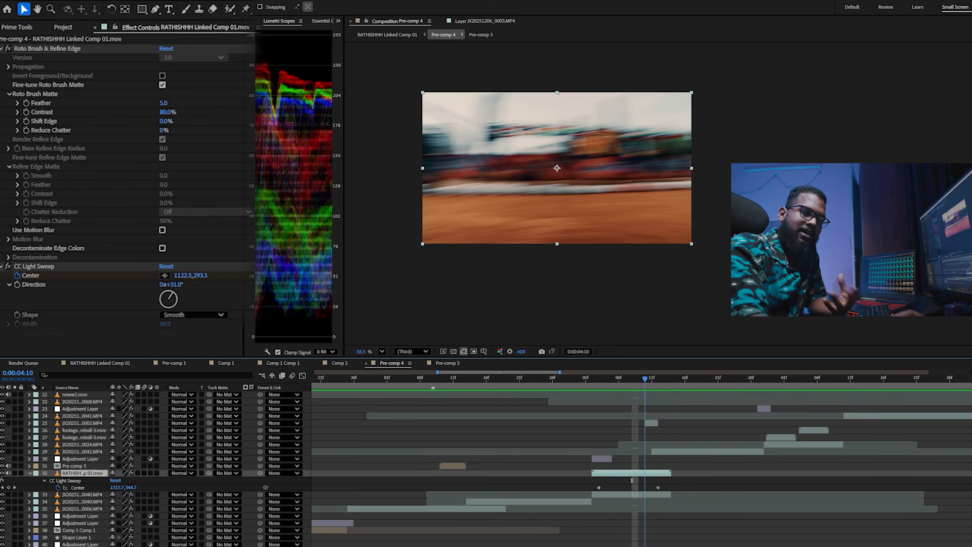
pyautogui.press('pagedown')
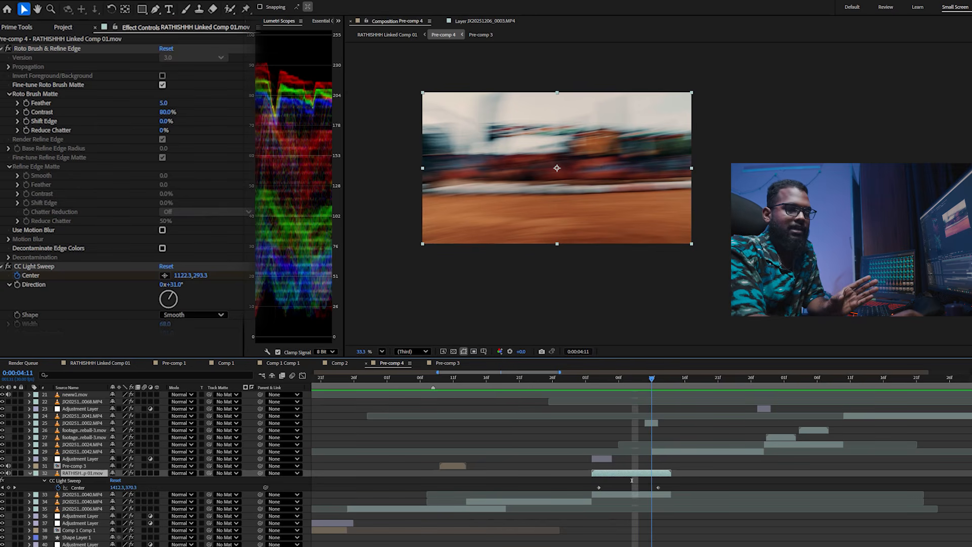
pyautogui.click(651, 423)
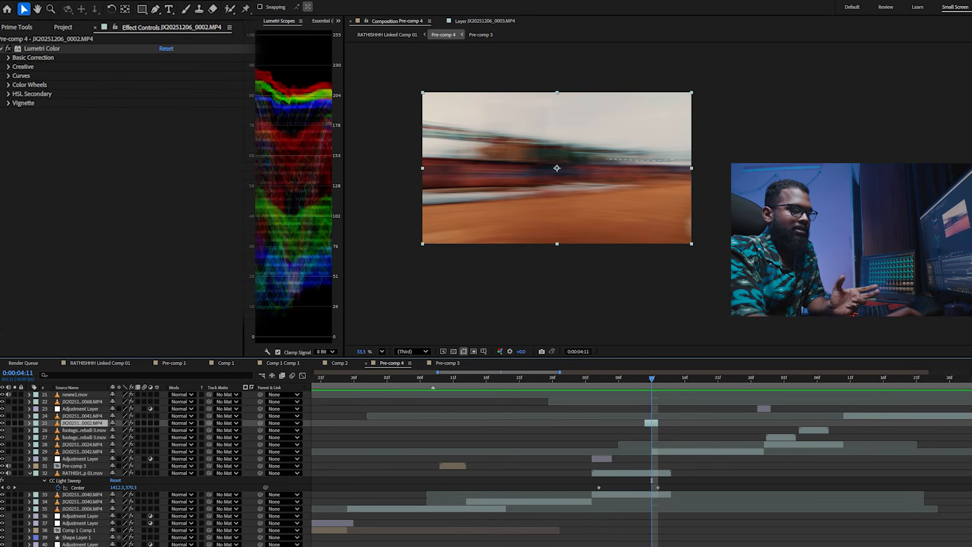
# - Step through the transition from the blurred pan into the boot shot, up to 0:00:04:25
pyautogui.press('pagedown')
pyautogui.press('pagedown')
pyautogui.press('pagedown')
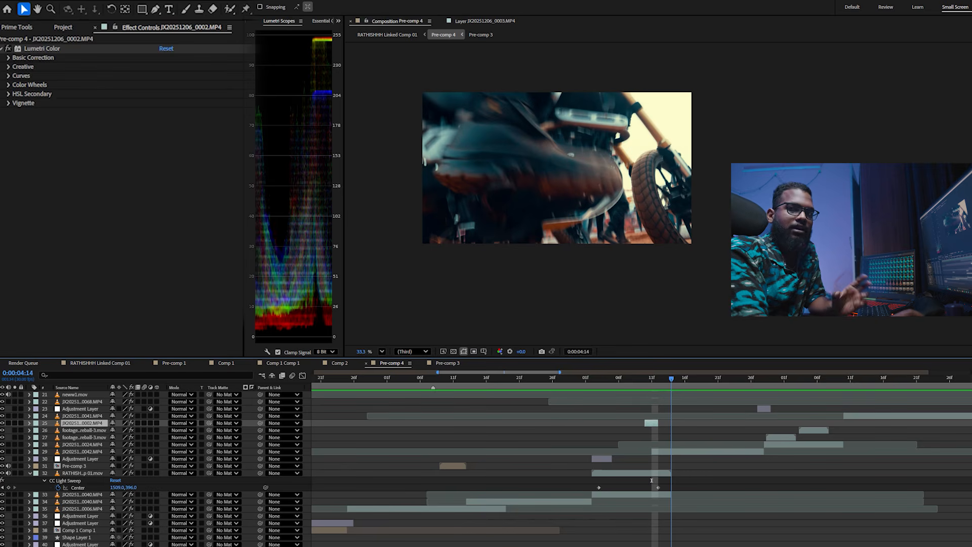
pyautogui.press('pagedown')
pyautogui.press('pagedown')
pyautogui.press('pagedown')
pyautogui.press('pagedown')
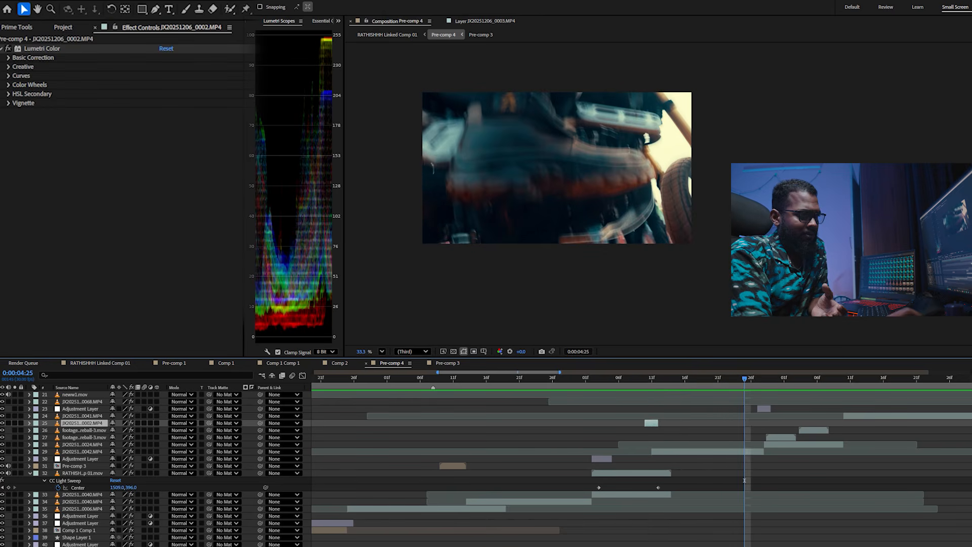
# - Inspect the effects on JX20251206_0042.MP4 and step through the inverted transition into the exhaust shot up to 0:00:05:00
pyautogui.click(744, 451)
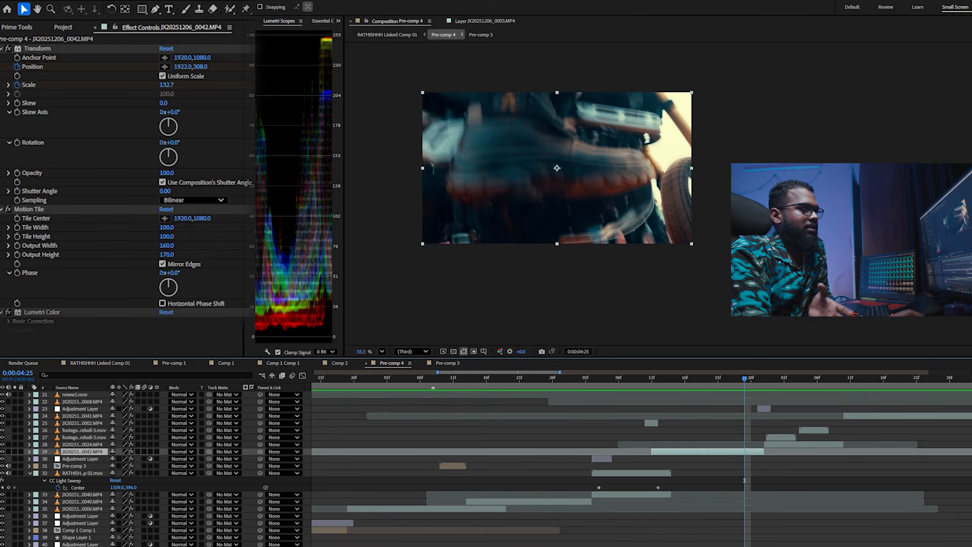
pyautogui.press('pagedown')
pyautogui.press('pagedown')
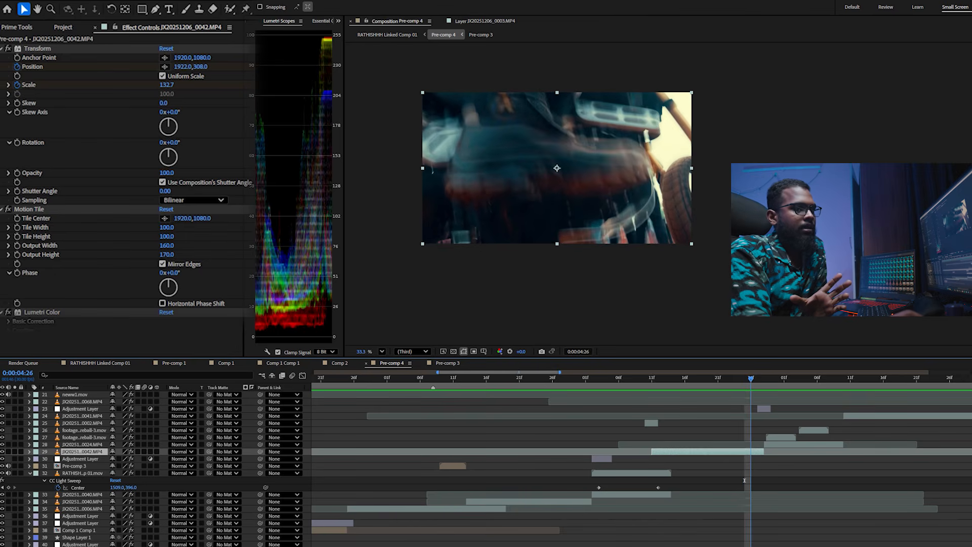
pyautogui.press('pagedown')
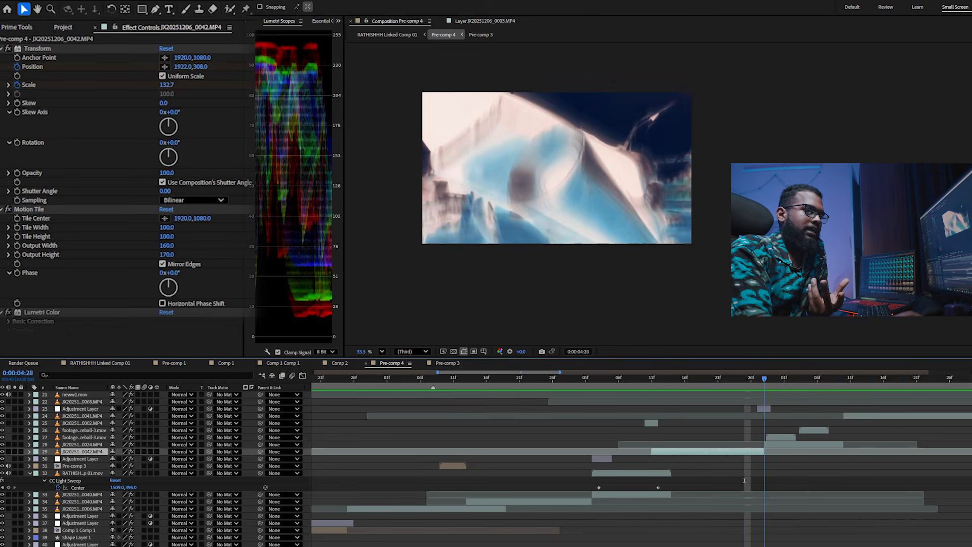
pyautogui.press('pagedown')
pyautogui.press('pagedown')
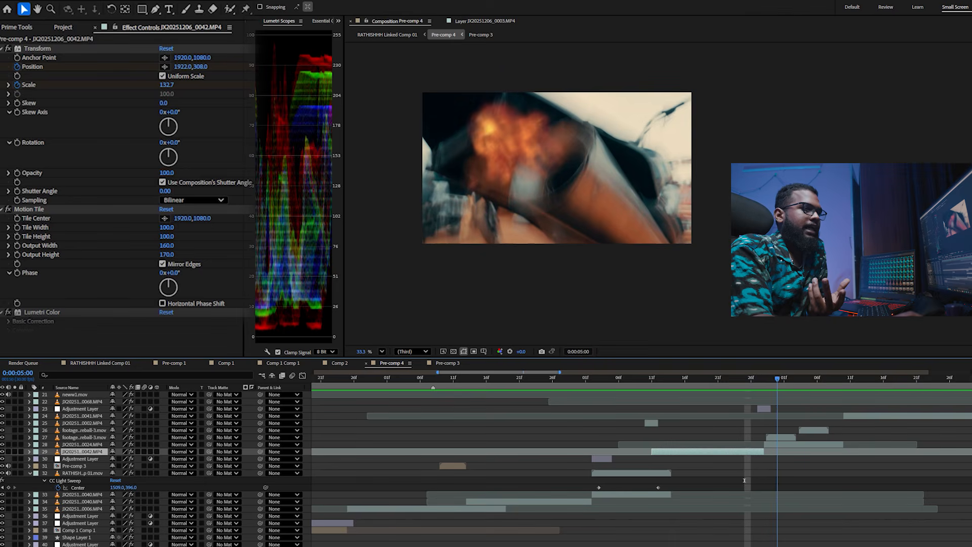
# - Inspect the effects on the exhaust clip JX20251206_0024.MP4 and step forward to 0:00:05:05
pyautogui.hotkey('ctrl', 'Up')
pyautogui.press('pagedown')
pyautogui.press('pagedown')
pyautogui.press('pagedown')
pyautogui.press('pagedown')
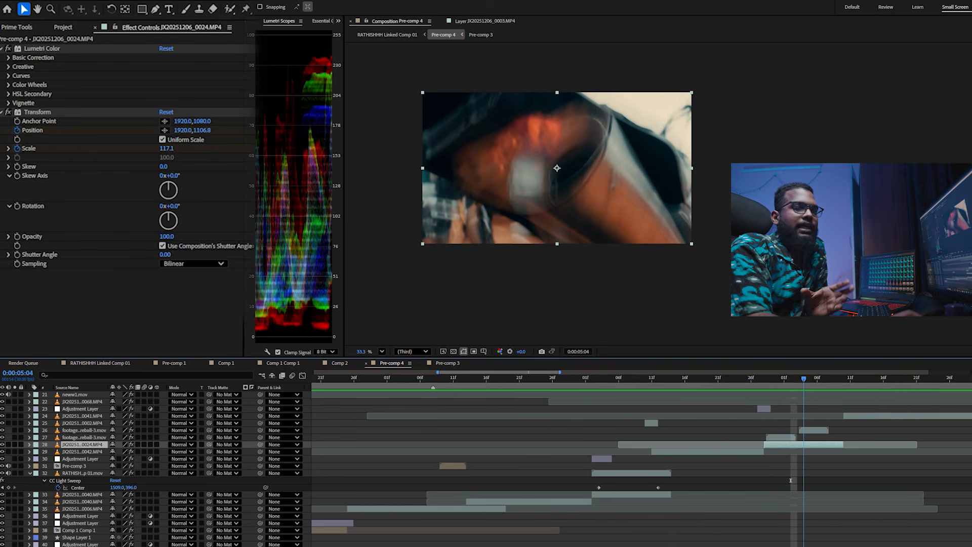
pyautogui.press('pagedown')
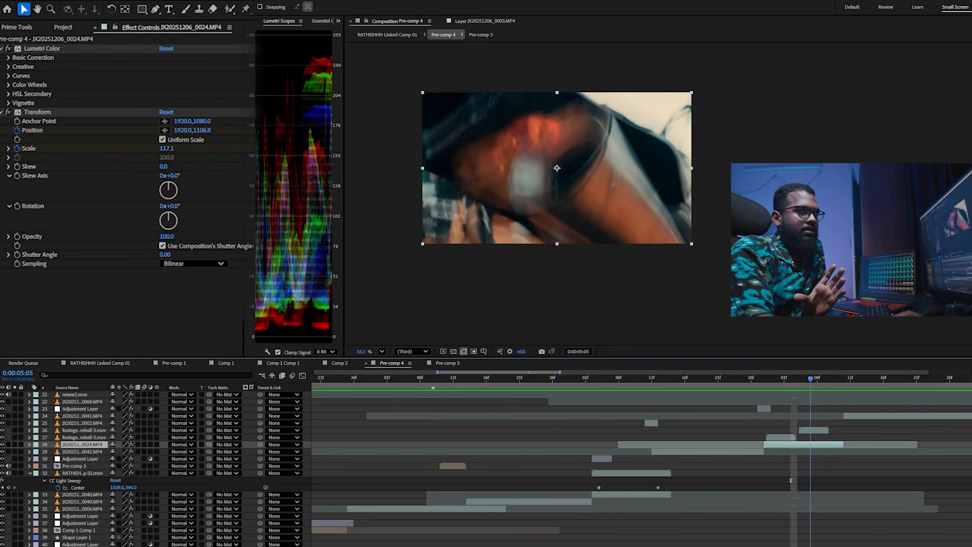
# - Go back through the exhaust fire frames to 0:00:04:29 and inspect the effects on the first footagecrate-fireball-3.mov layer
pyautogui.press('pageup')
pyautogui.press('pageup')
pyautogui.press('pageup')
pyautogui.press('pageup')
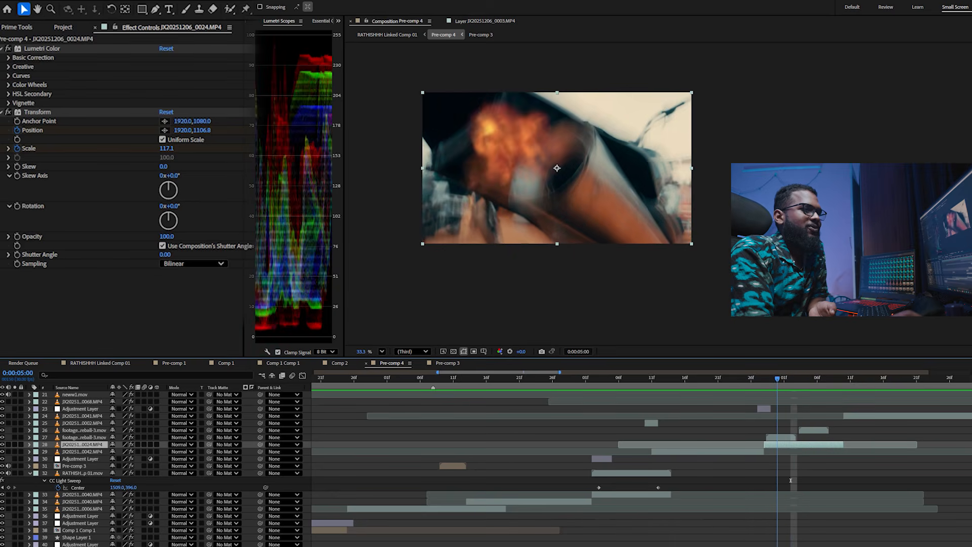
pyautogui.press('pagedown')
pyautogui.hotkey('ctrl', 'Up')
pyautogui.press('pageup')
pyautogui.press('pageup')
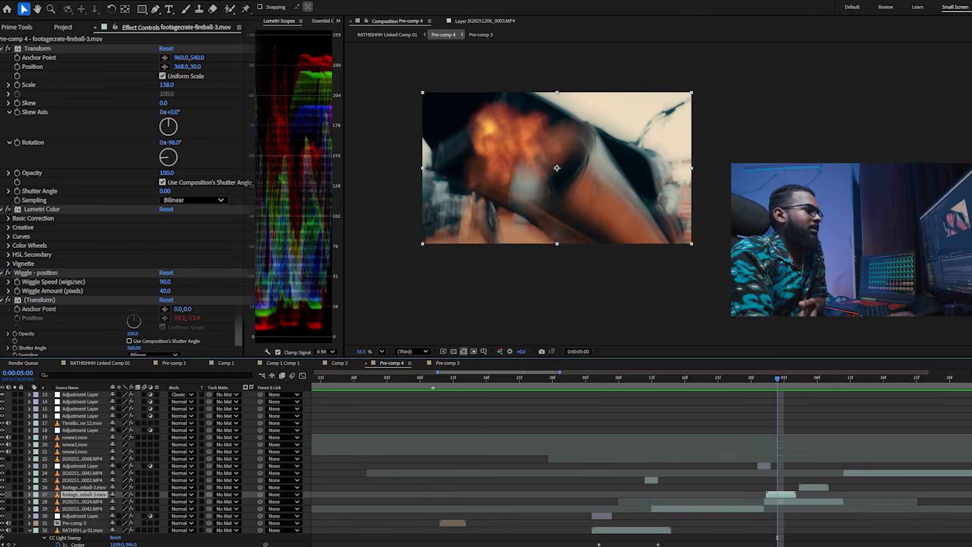
pyautogui.press('pageup')
pyautogui.scroll(-1, 128, 187)
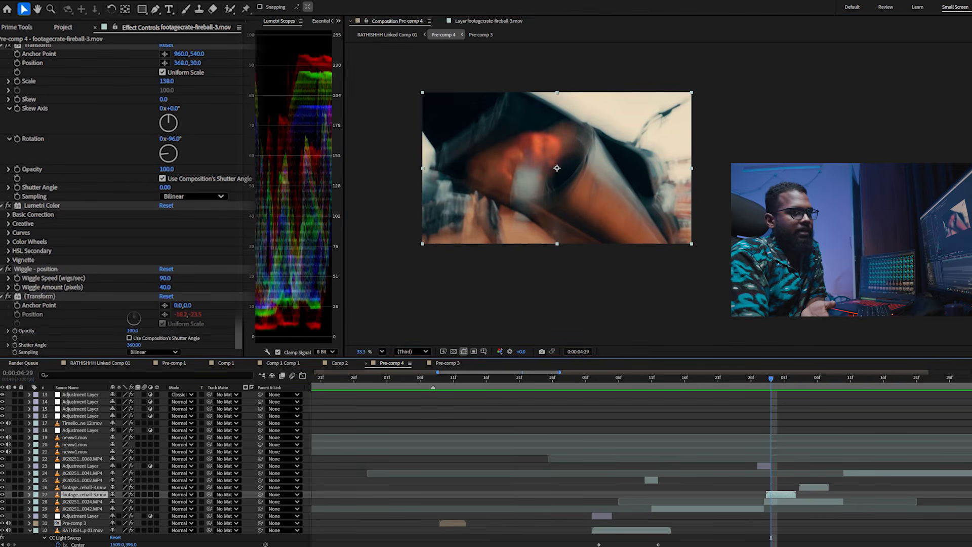
# - Bring the following clips into view and preview from the exhaust shot to the gloved hand shot at 0:00:05:17
pyautogui.moveTo(792, 490); pyautogui.dragTo(704, 486)
pyautogui.moveTo(683, 532); pyautogui.dragTo(481, 515)
pyautogui.press('space')
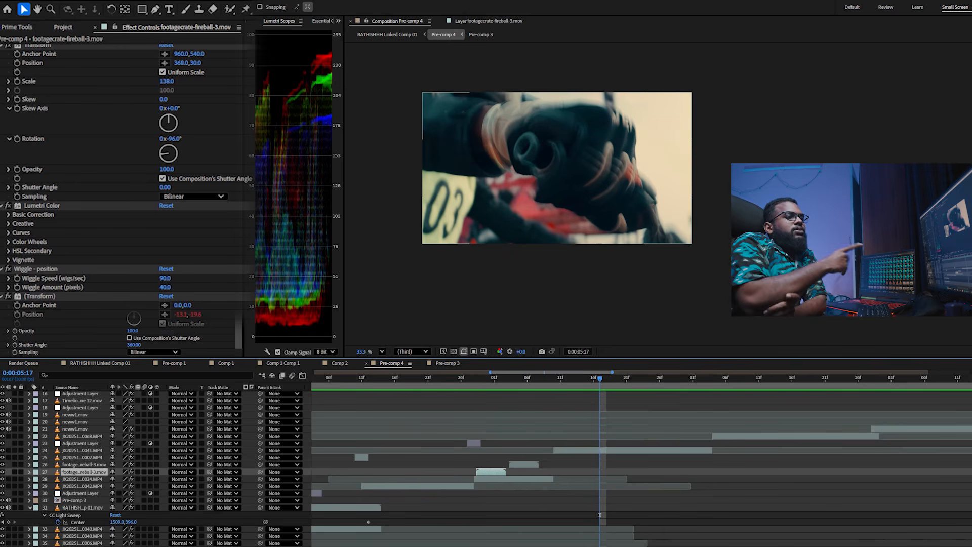
# - Examine the gloved hand shot frame by frame up to the inverted pan frame at 0:00:06:00
pyautogui.press('pageup')
pyautogui.press('pageup')
pyautogui.press('pageup')
pyautogui.press('pageup')
pyautogui.press('pageup')
pyautogui.press('pagedown')
pyautogui.press('pagedown')
pyautogui.press('pagedown')
pyautogui.press('pagedown')
pyautogui.press('pagedown')
pyautogui.press('pagedown')
pyautogui.press('pagedown')
pyautogui.press('pagedown')
pyautogui.press('pagedown')
pyautogui.press('pagedown')
pyautogui.press('pagedown')
pyautogui.press('pagedown')
pyautogui.press('pagedown')
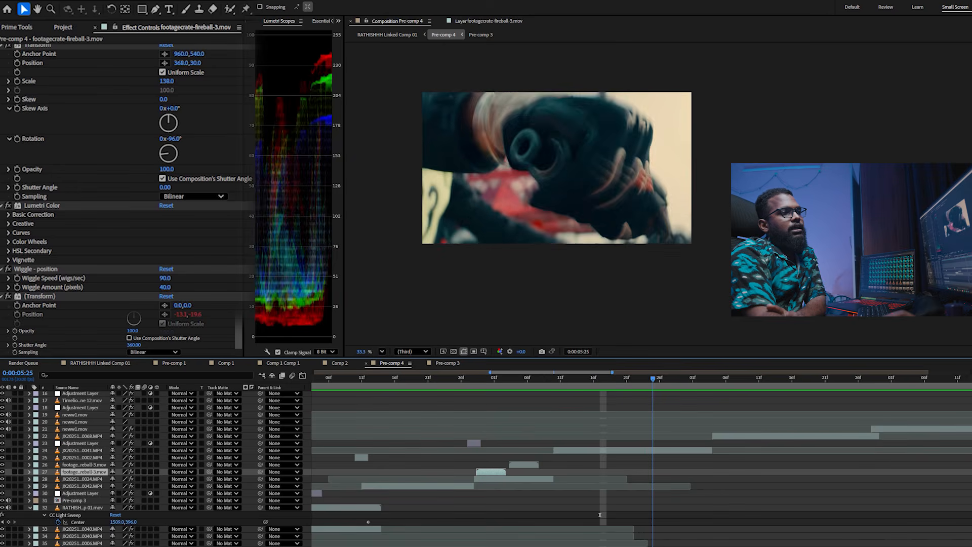
pyautogui.press('pagedown')
pyautogui.press('pagedown')
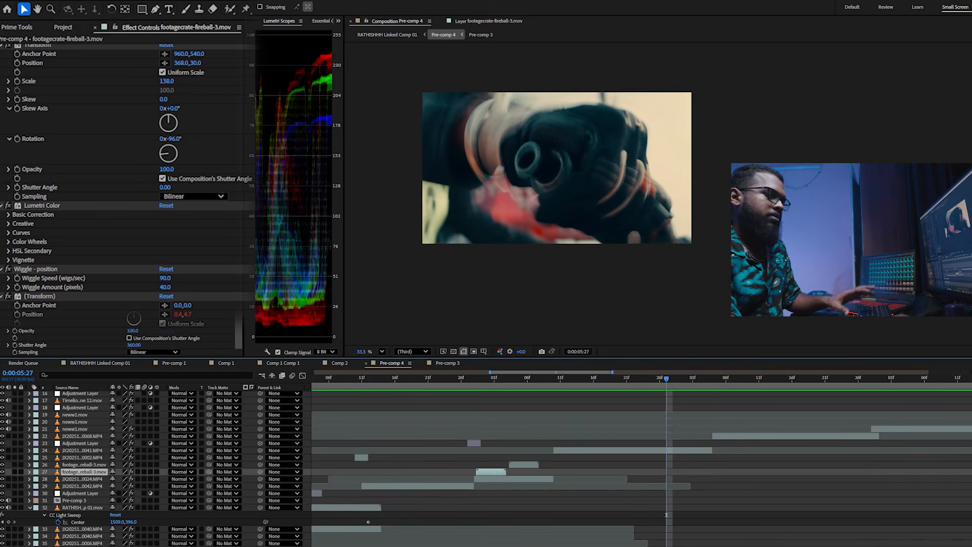
pyautogui.press('pagedown')
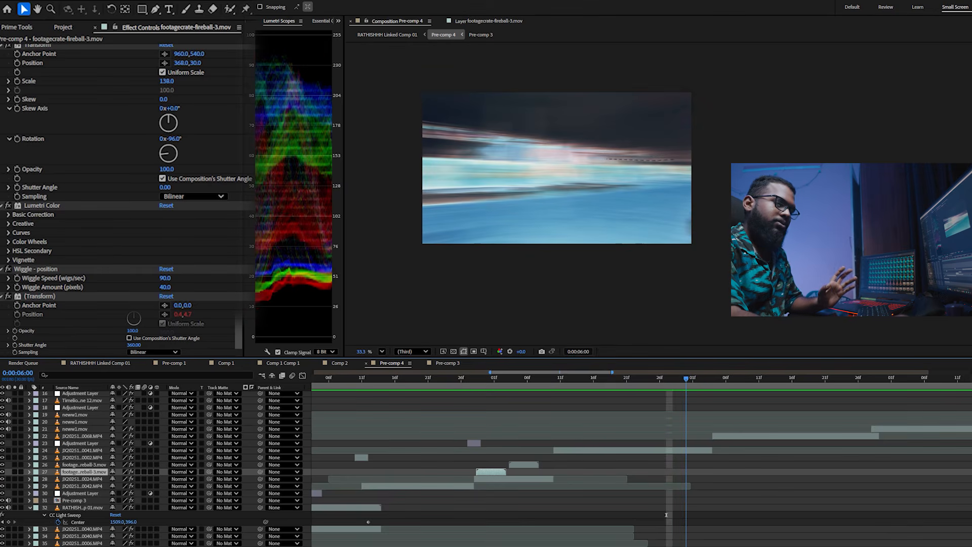
# - Inspect the Invert effect on the topmost JX20251206_0002.MP4 layer and step through its frames to 0:00:06:02
pyautogui.scroll(1, 506, 471)
pyautogui.scroll(5, 486, 465)
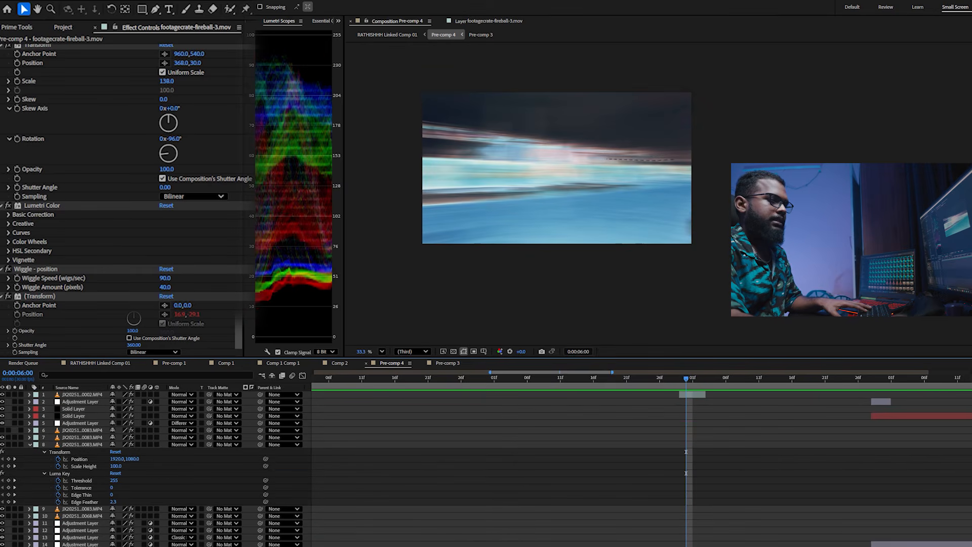
pyautogui.click(692, 394)
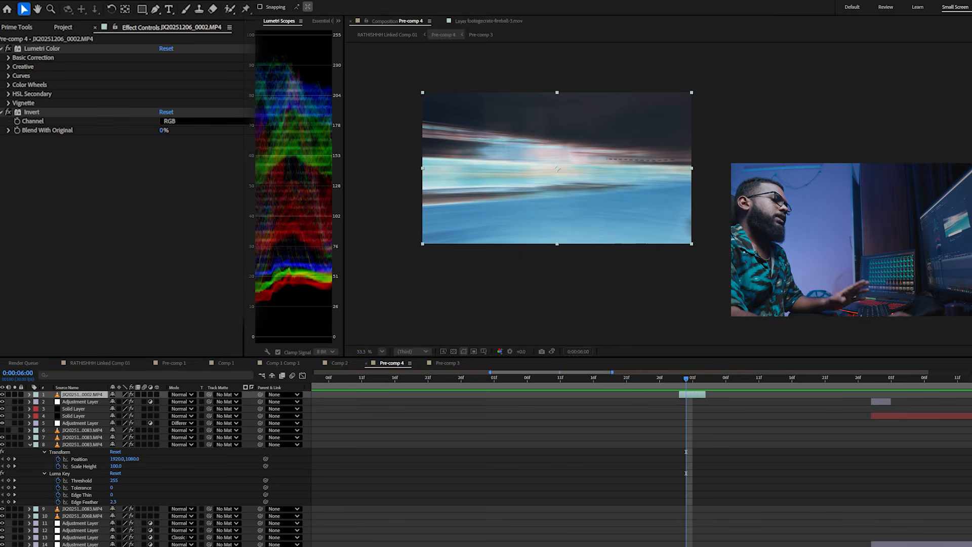
pyautogui.press('pagedown')
pyautogui.press('pagedown')
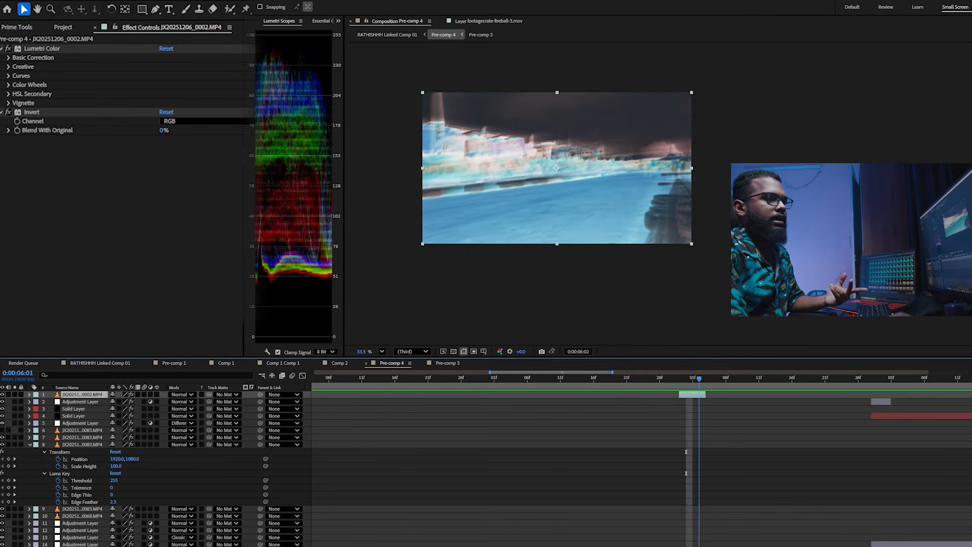
# - Step through the cut from the gloved hand shot to the passing motorcycle shot, up to 0:00:06:09
pyautogui.press('pagedown')
pyautogui.press('pagedown')
pyautogui.press('pagedown')
pyautogui.press('pagedown')
pyautogui.press('pagedown')
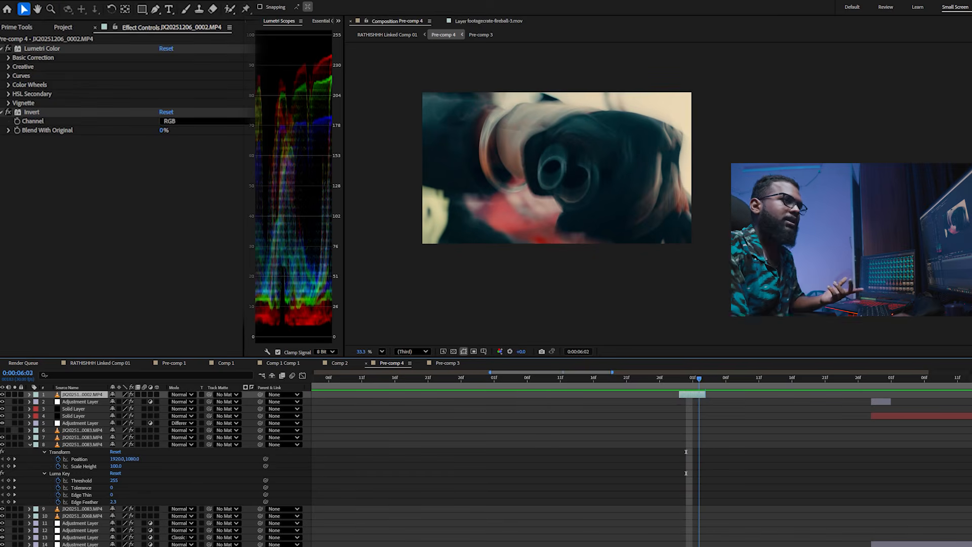
pyautogui.press('pagedown')
pyautogui.press('pagedown')
pyautogui.press('pagedown')
pyautogui.press('pagedown')
pyautogui.press('pagedown')
pyautogui.press('pagedown')
pyautogui.press('pagedown')
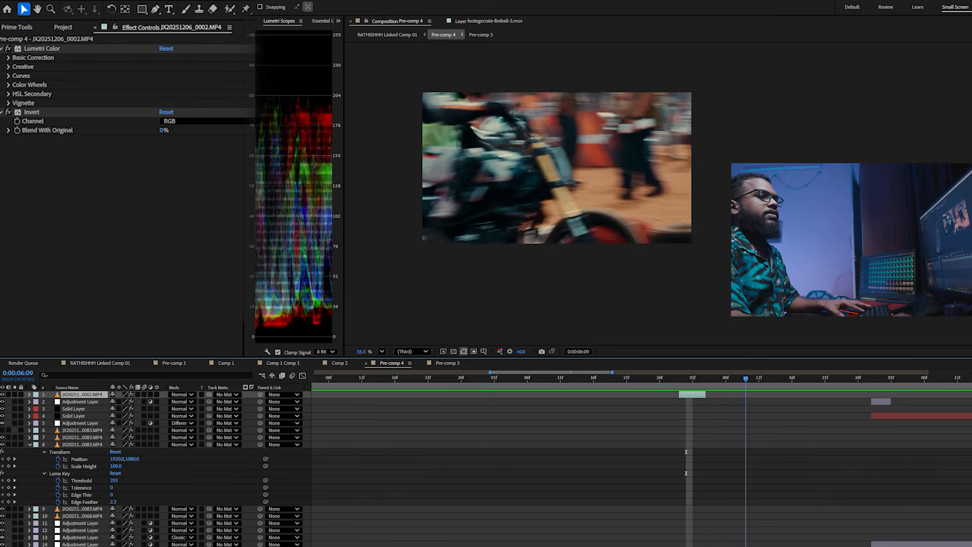
# - Locate the passing motorcycle clip JX20251206_0068.MP4 at 0:00:06:14 and inspect its Lumetri Color and Transform effects
pyautogui.press('-')
pyautogui.scroll(-1, 641, 466)
pyautogui.scroll(-7, 641, 466)
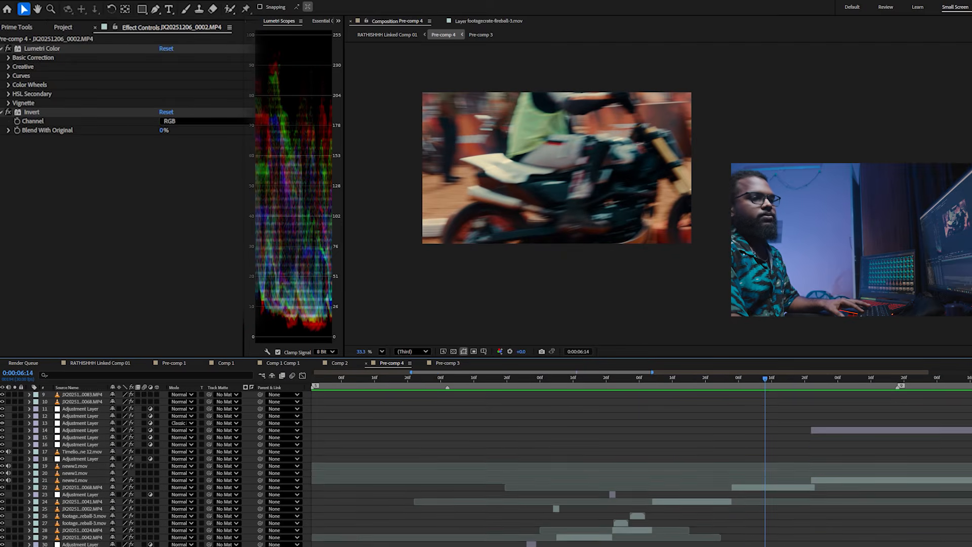
pyautogui.press('=')
pyautogui.press('=')
pyautogui.press('h')
pyautogui.hscroll(1, 640, 466)
pyautogui.press('v')
pyautogui.click(718, 443)
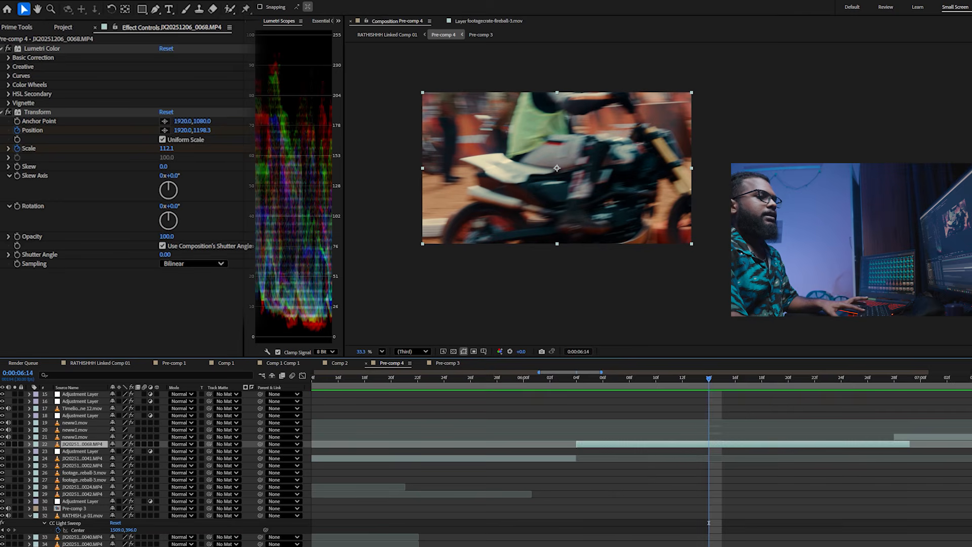
# - Step backward frame by frame from 0:00:06:14 through the passing motorcycle shot and into the shots before it
pyautogui.press('-')
pyautogui.press('-')
pyautogui.press('pageup')
pyautogui.press('pageup')
pyautogui.press('pageup')
pyautogui.press('pageup')
pyautogui.press('pageup')
pyautogui.press('pageup')
pyautogui.press('pageup')
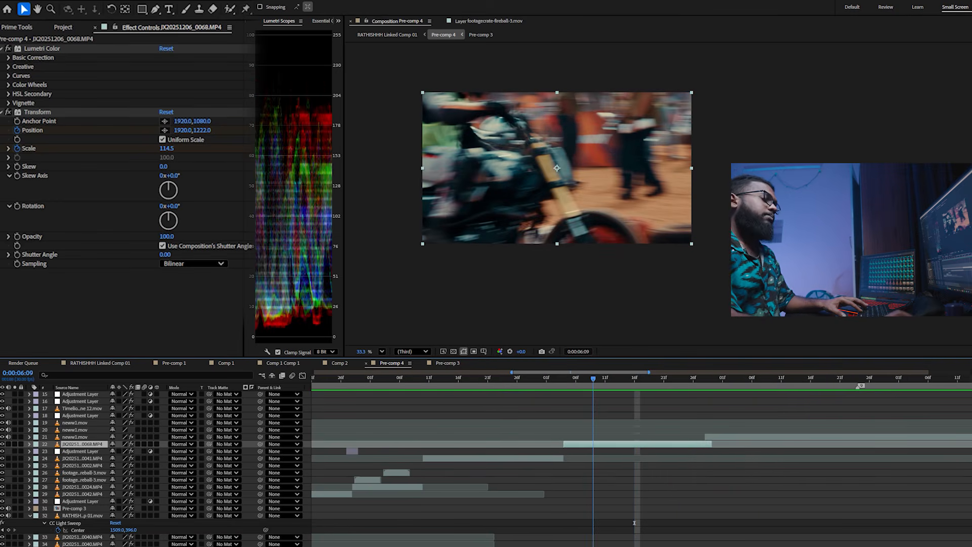
pyautogui.press('pageup')
pyautogui.press('pageup')
pyautogui.press('pageup')
pyautogui.press('pageup')
pyautogui.press('pageup')
pyautogui.press('pageup')
pyautogui.press('pageup')
pyautogui.press('pageup')
pyautogui.press('pageup')
pyautogui.press('pageup')
pyautogui.press('pageup')
pyautogui.press('pageup')
pyautogui.press('pageup')
pyautogui.press('pageup')
pyautogui.press('pageup')
pyautogui.press('pageup')
pyautogui.press('pageup')
pyautogui.press('pageup')
pyautogui.press('pageup')
pyautogui.press('pageup')
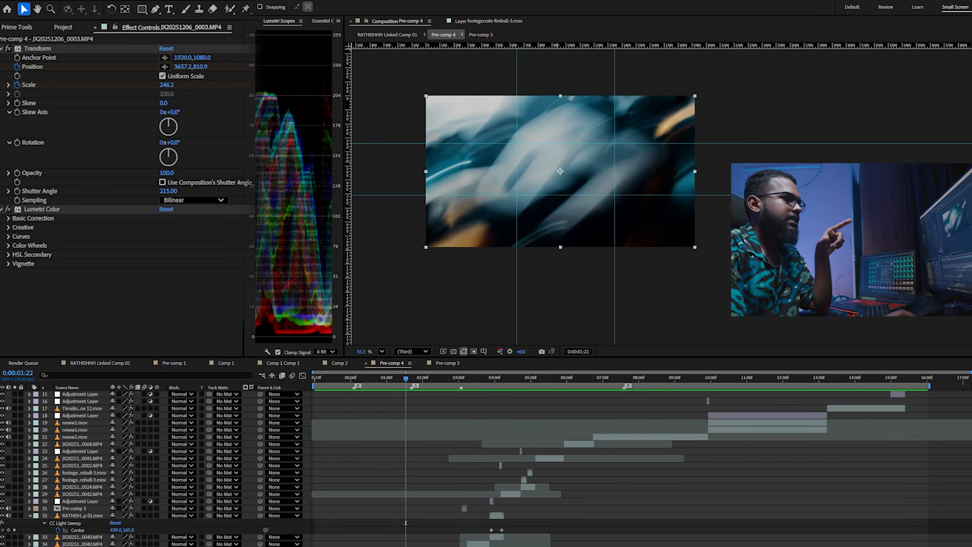
# - Play Pre-comp 4 up to the inverted black-and-white motorcycle shot at 0:00:07:01
pyautogui.hotkey('shift', 'pagedown')
pyautogui.press('space')
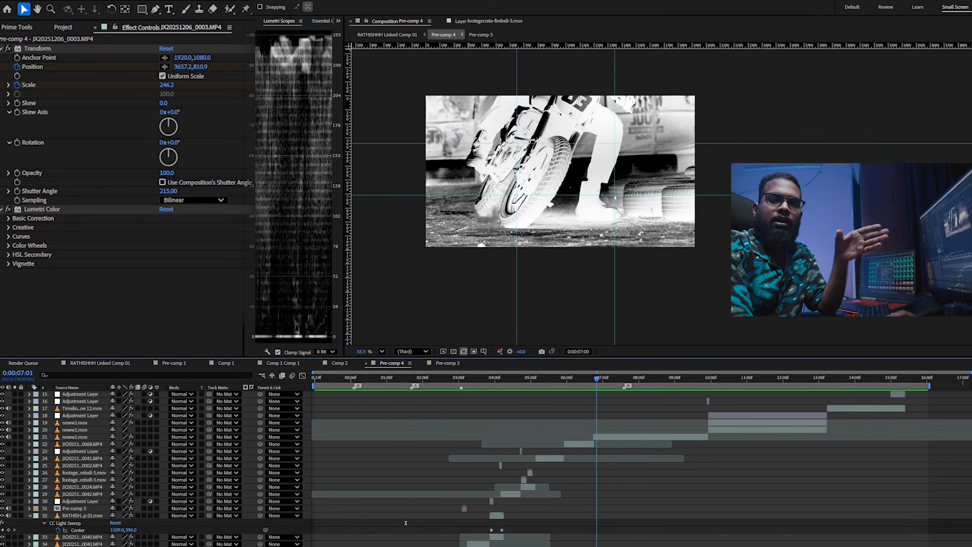
pyautogui.scroll(2, 405, 523)
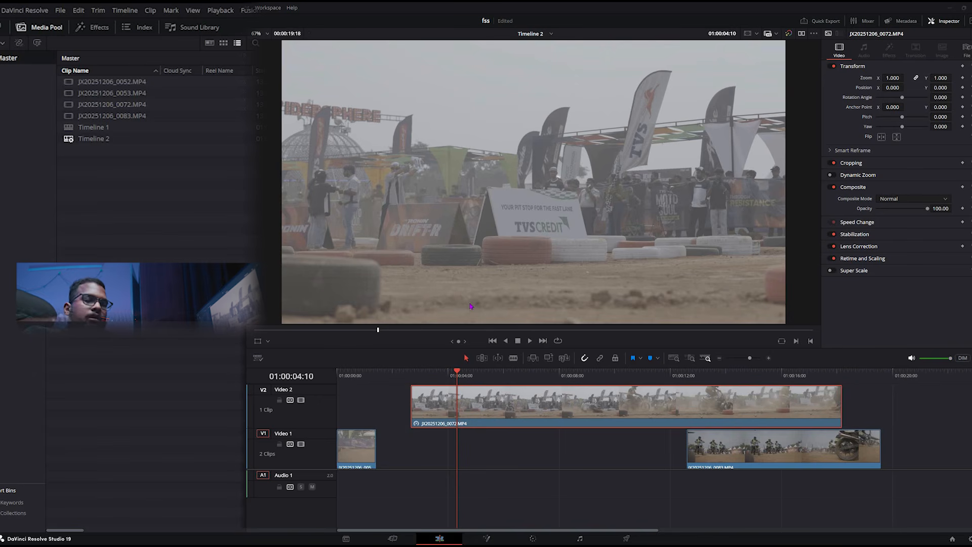
# - Switch to DaVinci Resolve, move JX20251206_0072.MP4 slightly earlier in Timeline 2 and play through the rider's fall up to 01:00:08:23
pyautogui.click(343, 376)
pyautogui.press('space')
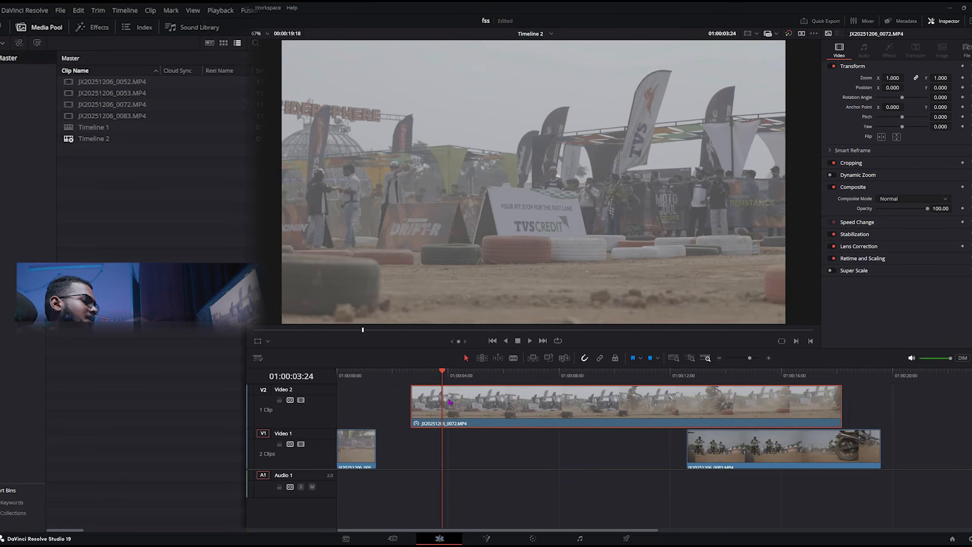
pyautogui.moveTo(469, 402); pyautogui.dragTo(566, 372)
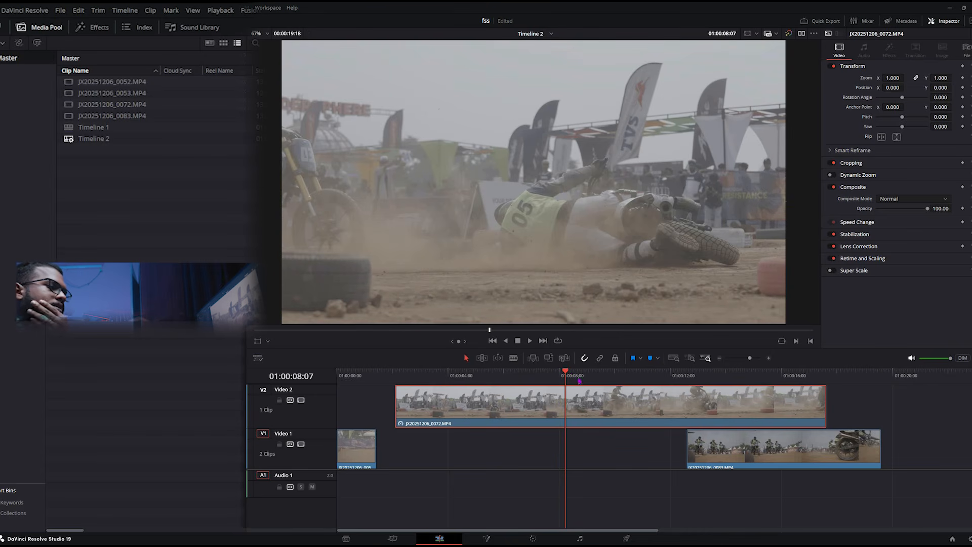
pyautogui.press('space')
pyautogui.press('space')
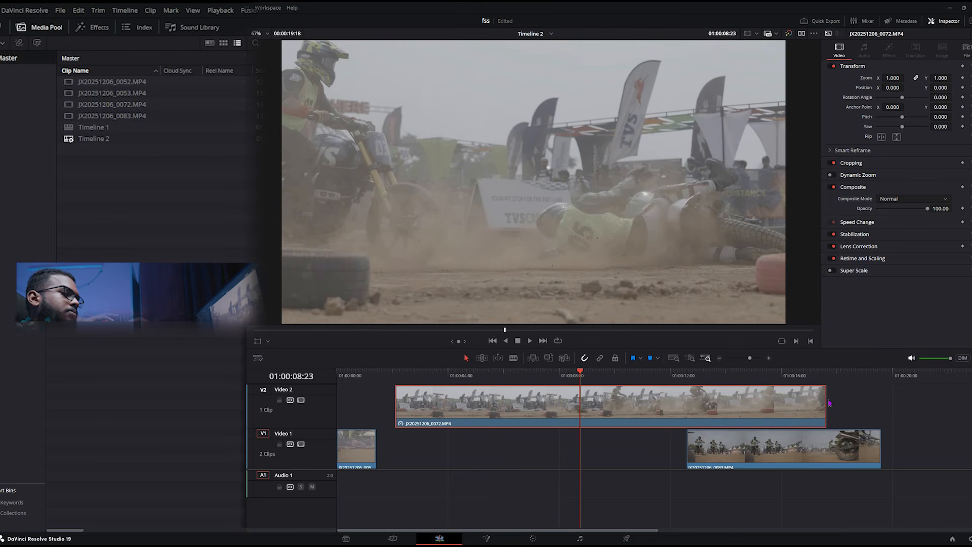
# - Trim both ends of the JX20251206_0072.MP4 clip around the rider's fall and place the playhead at 01:00:07:05
pyautogui.moveTo(825, 399); pyautogui.dragTo(595, 392)
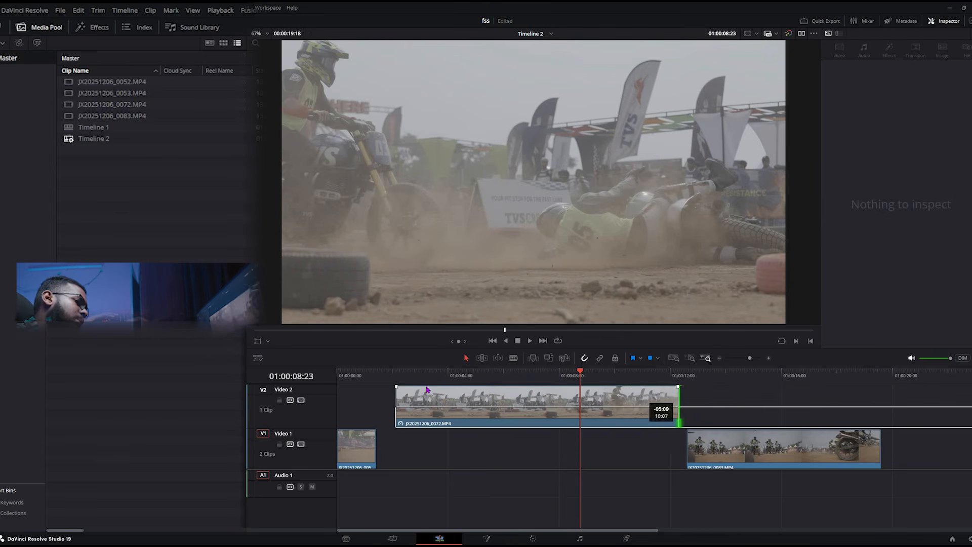
pyautogui.moveTo(531, 399); pyautogui.dragTo(508, 398)
pyautogui.moveTo(520, 375); pyautogui.dragTo(535, 375)
# - Show the Retime Curve of the trimmed JX20251206_0072.MP4 clip and enlarge the timeline around its Retime Speed graph
pyautogui.click(537, 401)
pyautogui.rightClick(537, 401)
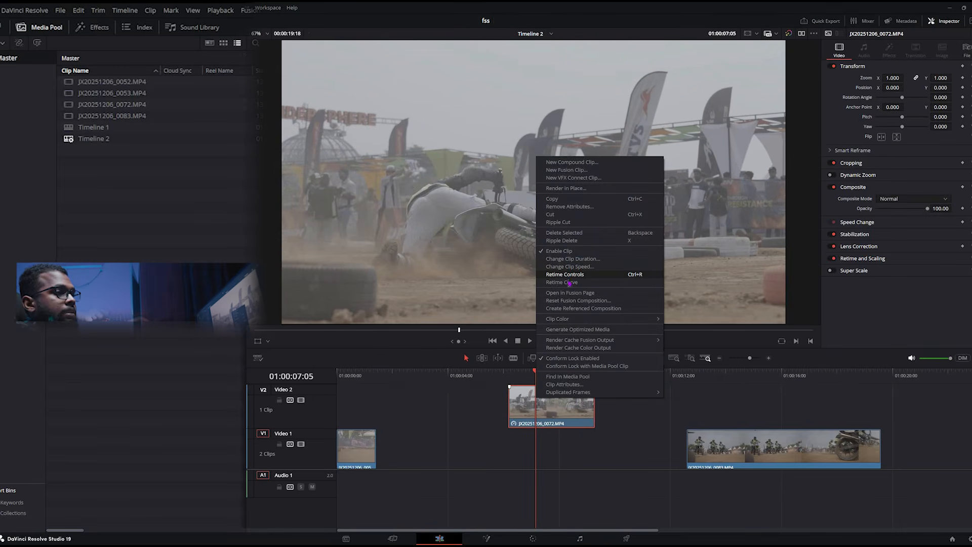
pyautogui.click(567, 282)
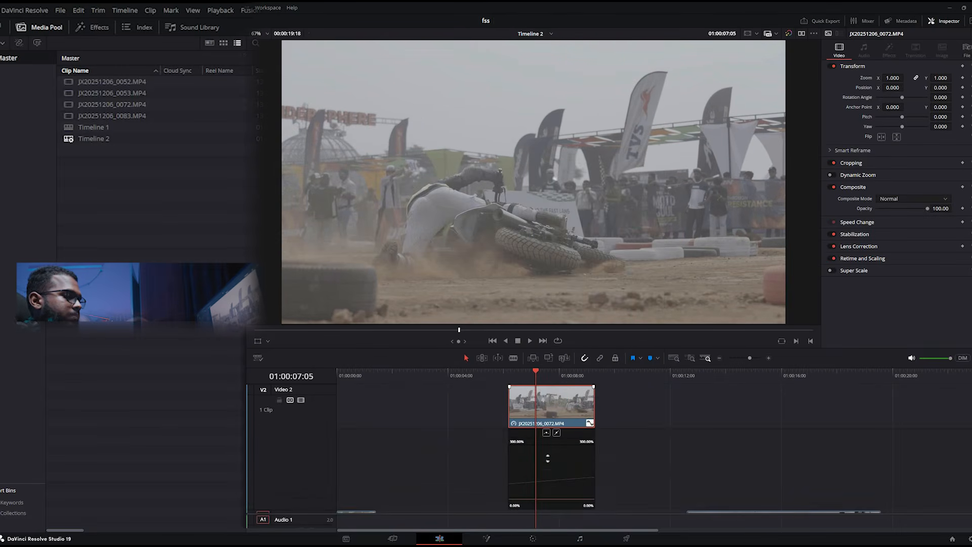
pyautogui.scroll(-2, 547, 458)
pyautogui.moveTo(547, 429); pyautogui.dragTo(545, 374)
pyautogui.hotkey('ctrl', '=')
pyautogui.hotkey('ctrl', '=')
pyautogui.moveTo(610, 438); pyautogui.dragTo(630, 466)
# - Examine the Retime Process and Motion Estimation options in the clip's Retime and Scaling settings, including Optical Flow, keeping Project Settings
pyautogui.click(871, 259)
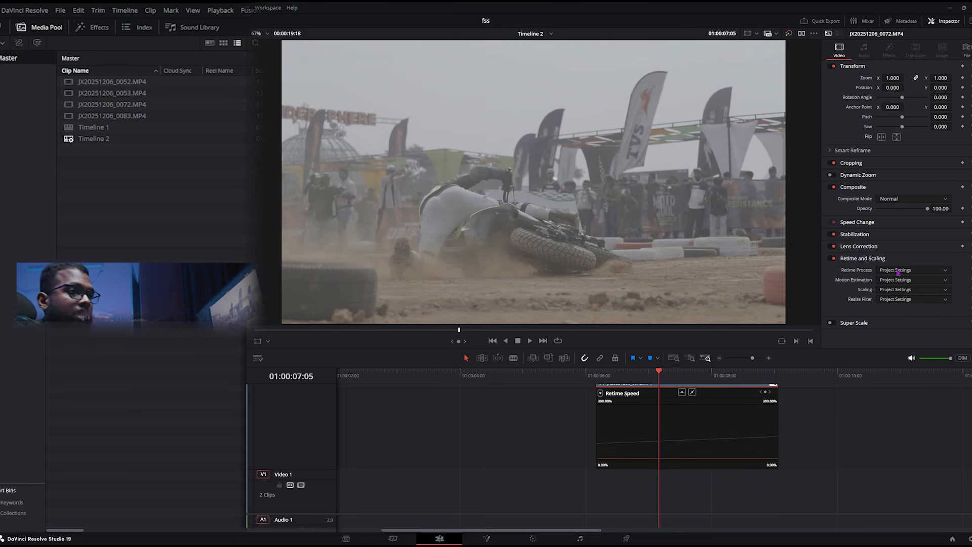
pyautogui.click(898, 270)
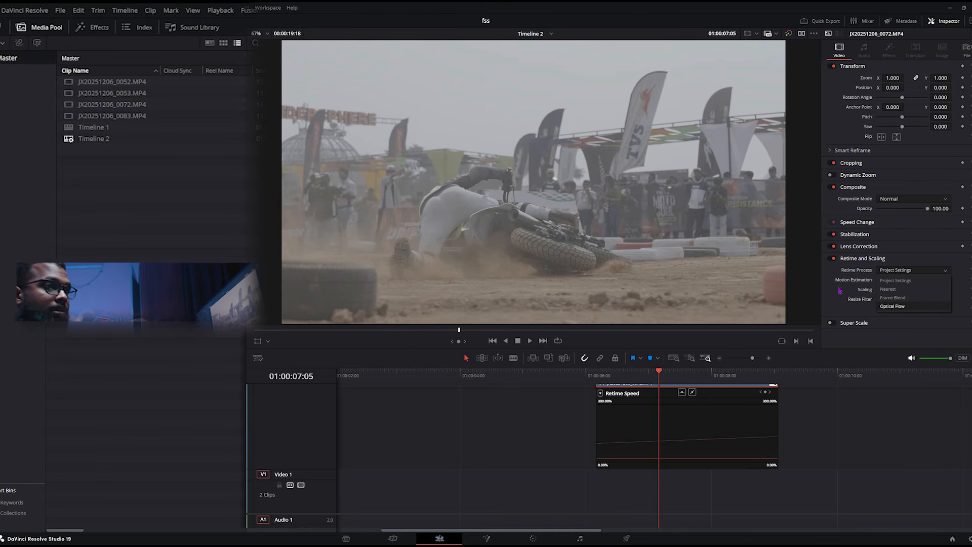
pyautogui.click(887, 281)
pyautogui.click(898, 279)
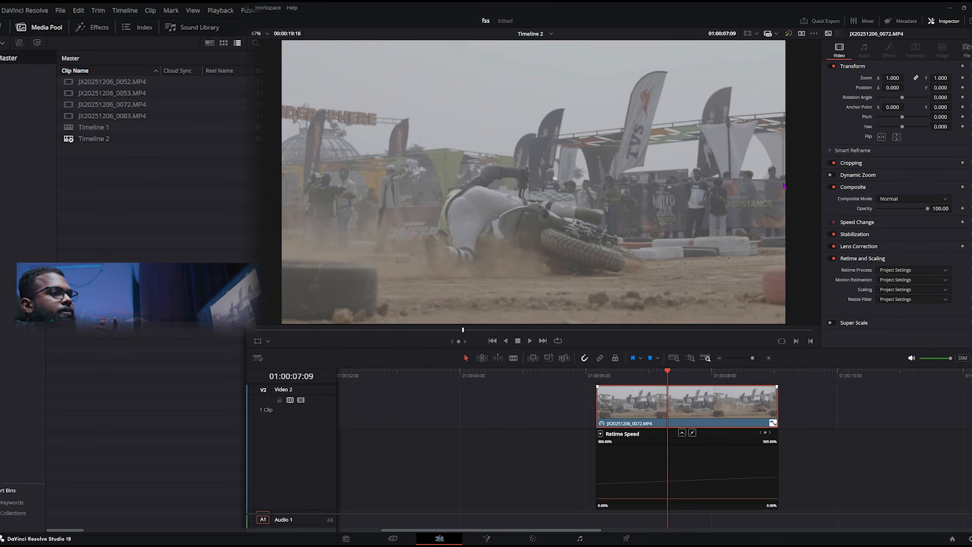
pyautogui.rightClick(711, 401)
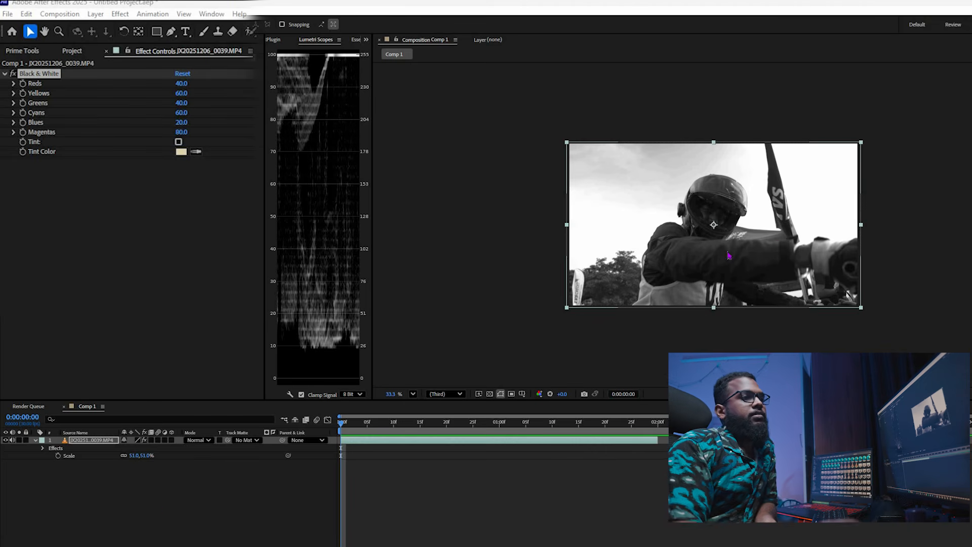
# - In After Effects, add the Lumetri Color effect to the black-and-white JX20251206_0039.MP4 layer in Comp 1
pyautogui.scroll(2, 725, 249)
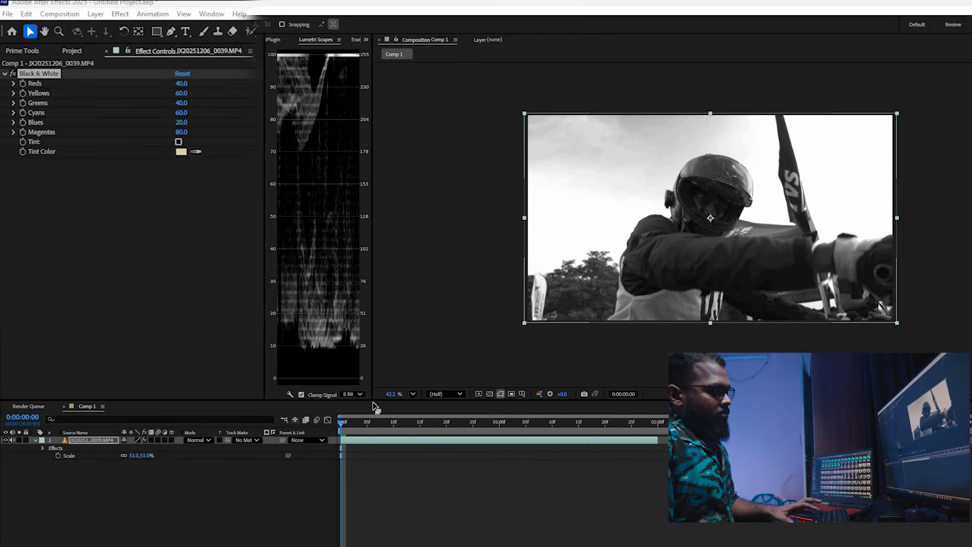
pyautogui.hotkey('ctrl', 'space')
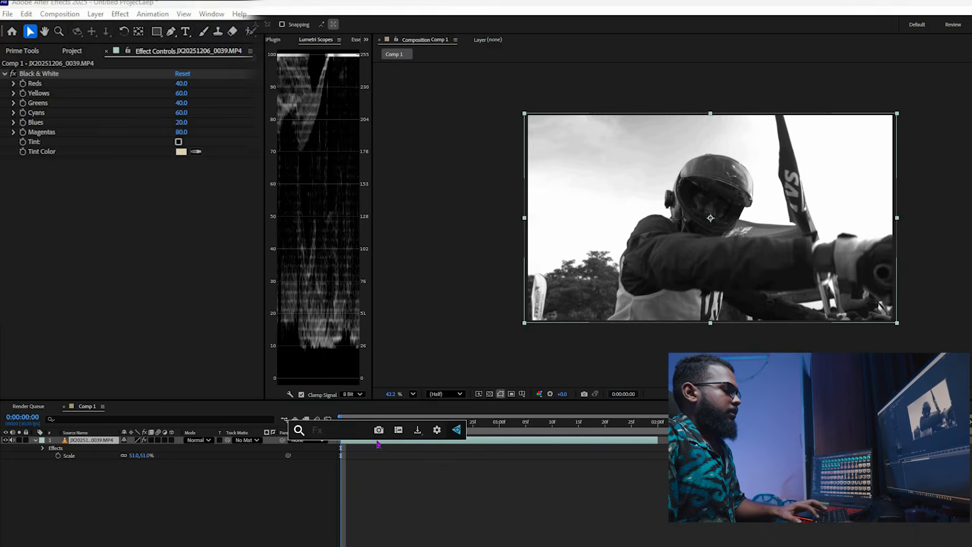
pyautogui.write('lum')
pyautogui.press('Down')
pyautogui.press('Return')
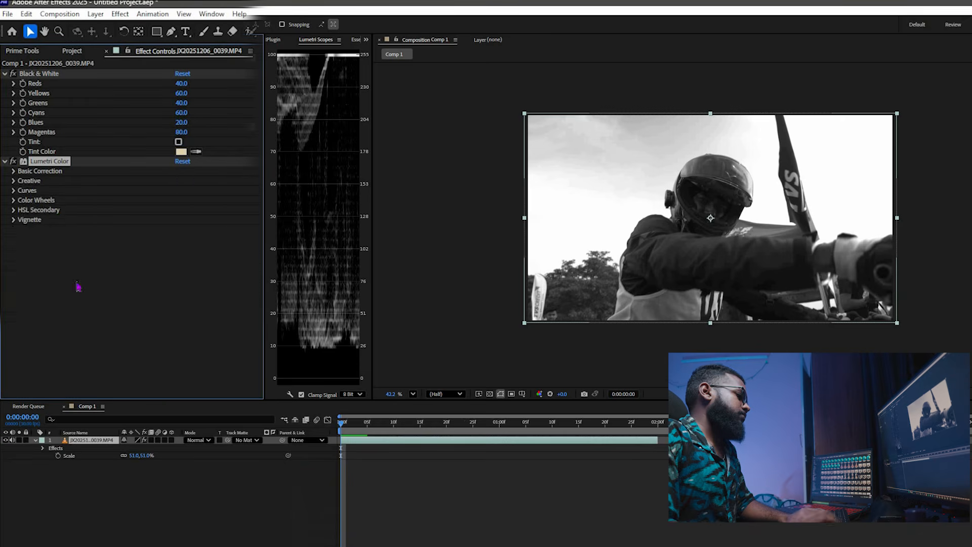
# - Set Lumetri Color's Basic Correction to Contrast 79, Highlights -37, Shadows 50 and Blacks -27, and deselect the layer
pyautogui.moveTo(181, 268); pyautogui.dragTo(600, 186)
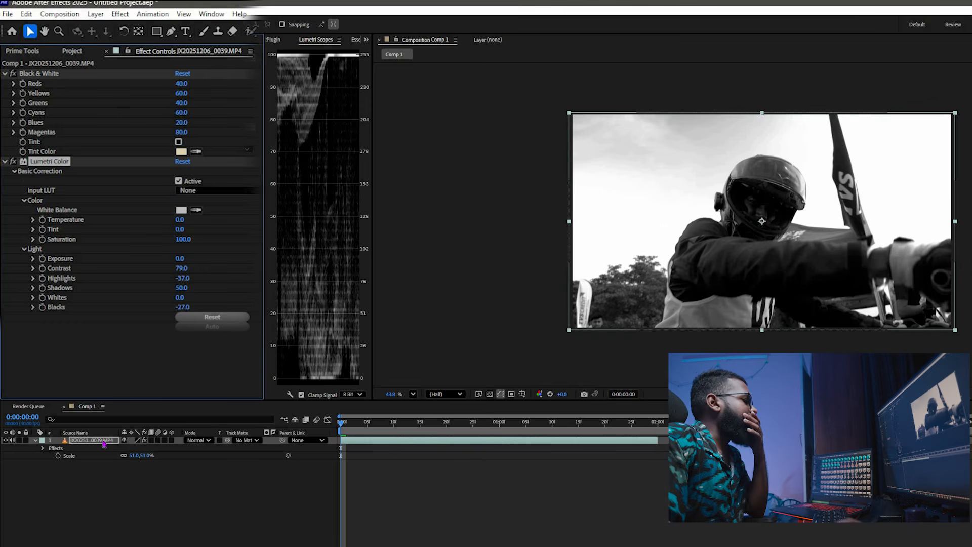
pyautogui.click(103, 443)
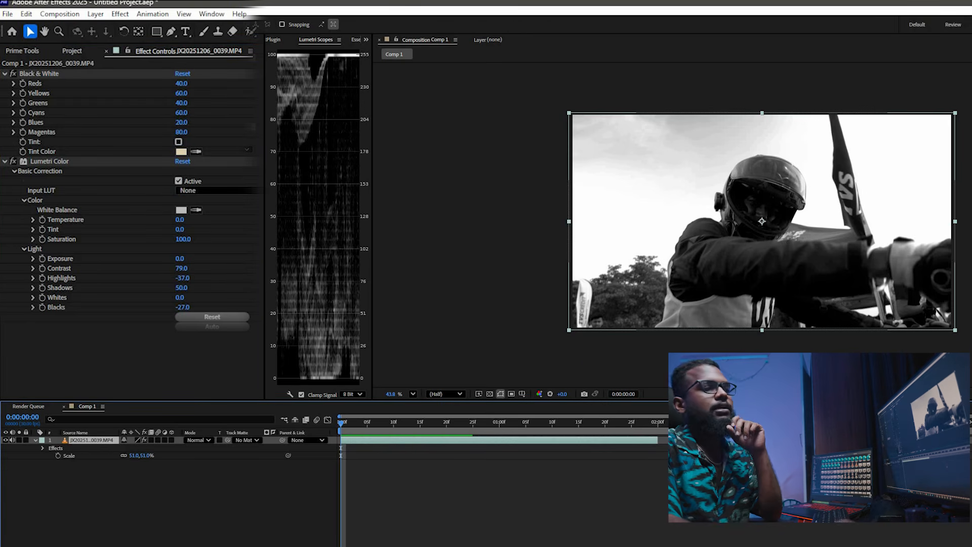
pyautogui.hotkey('ctrl', 'shift', 'a')
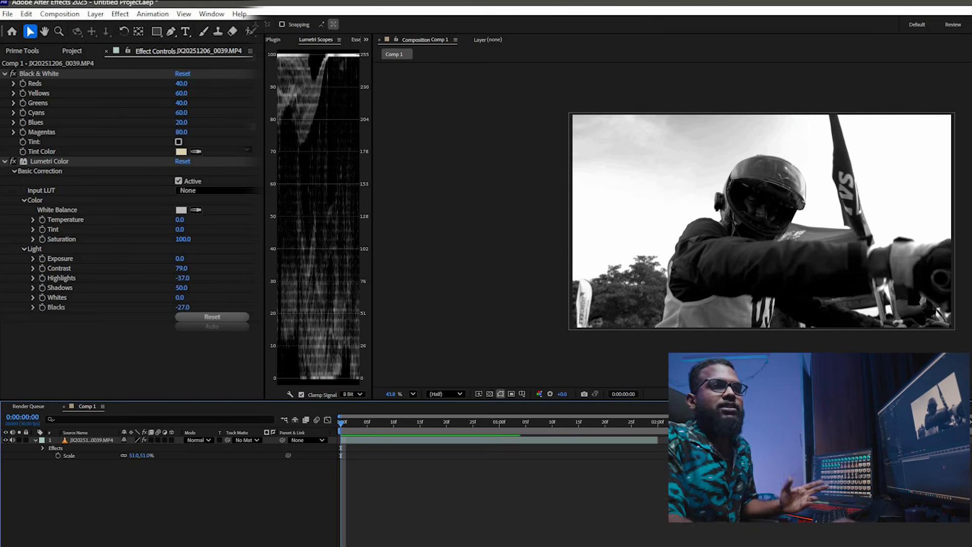
pyautogui.hotkey('ctrl', 's')
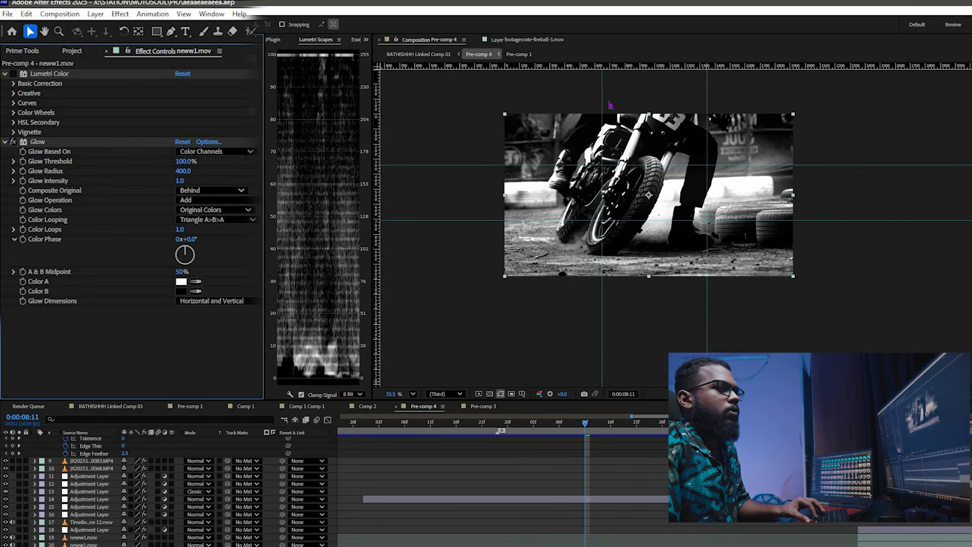
# - Select the adjustment layer over the black-and-white motorcycle shot in Pre-comp 4 and inspect its Add Grain effect
pyautogui.press('.')
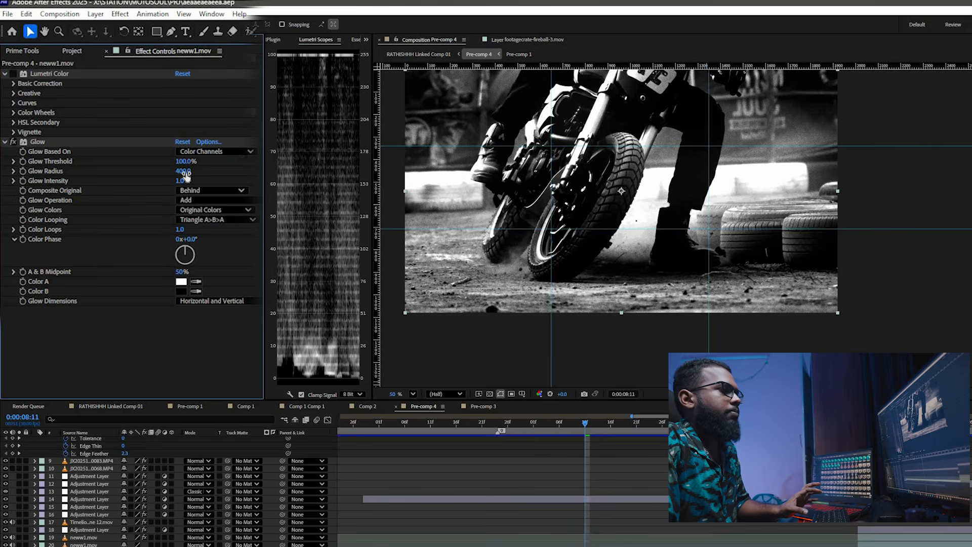
pyautogui.click(648, 160)
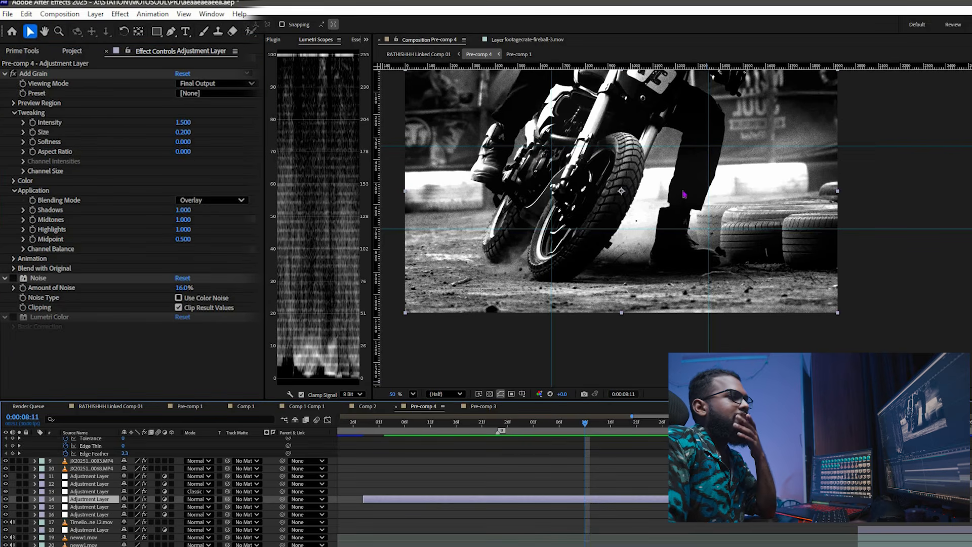
pyautogui.moveTo(646, 160); pyautogui.dragTo(683, 194)
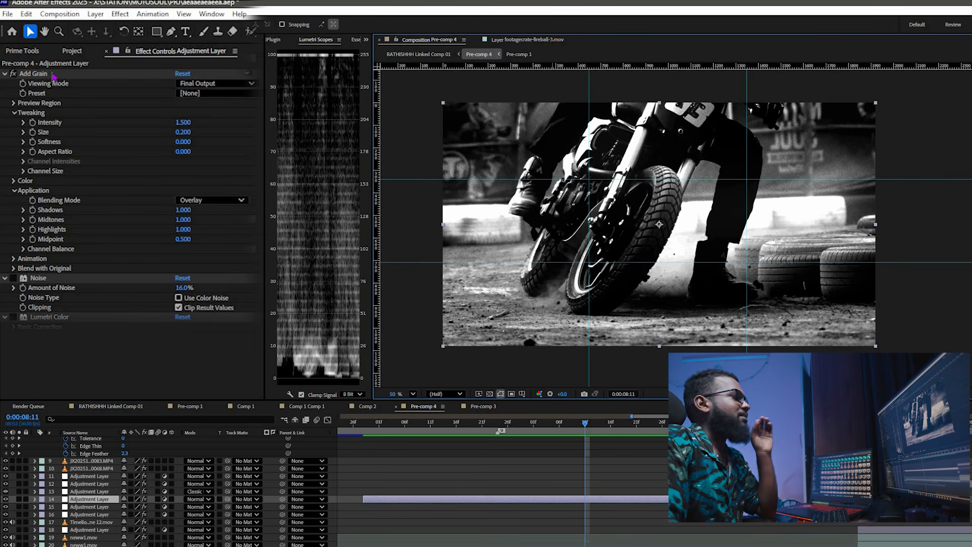
pyautogui.click(33, 73)
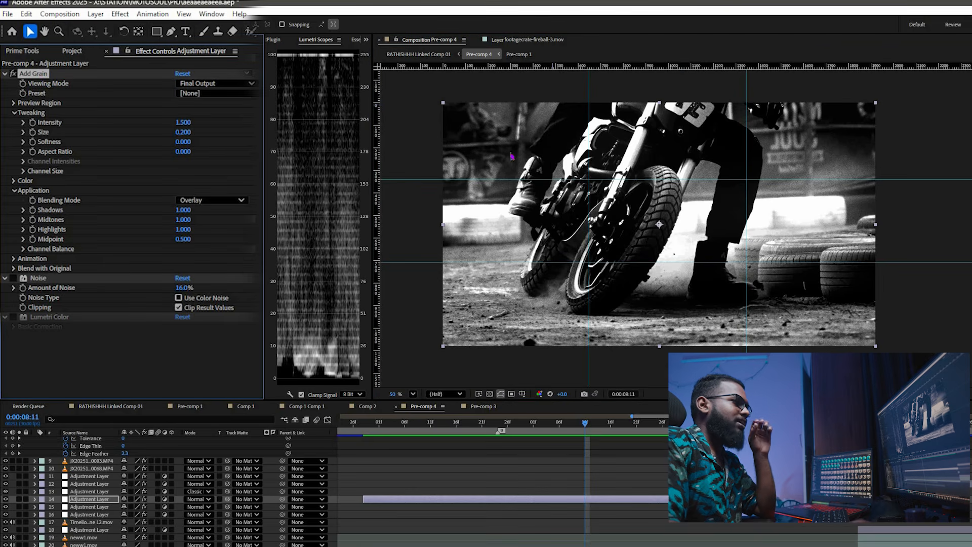
# - Compare the motorcycle shot close up with the adjustment layer's Add Grain effect disabled and enabled again
pyautogui.scroll(3, 739, 175)
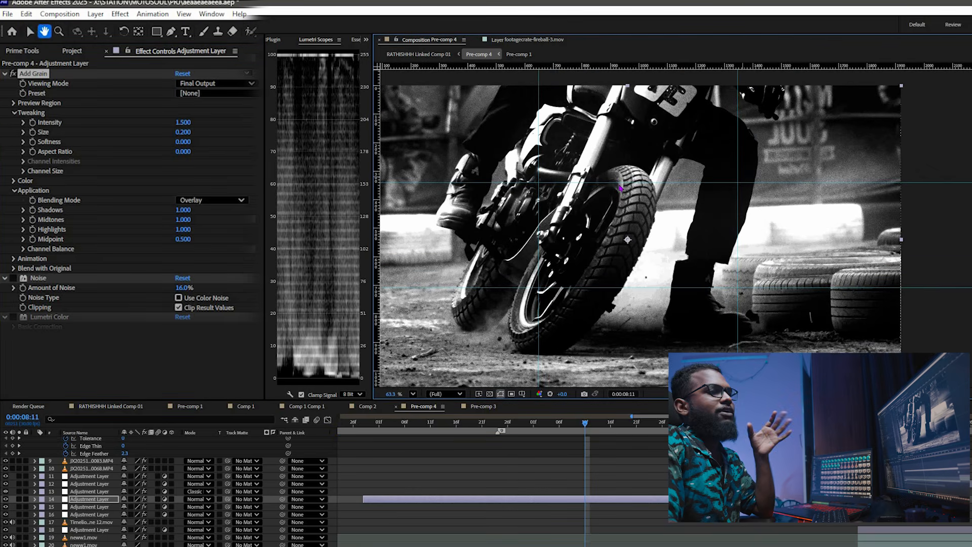
pyautogui.scroll(4, 800, 189)
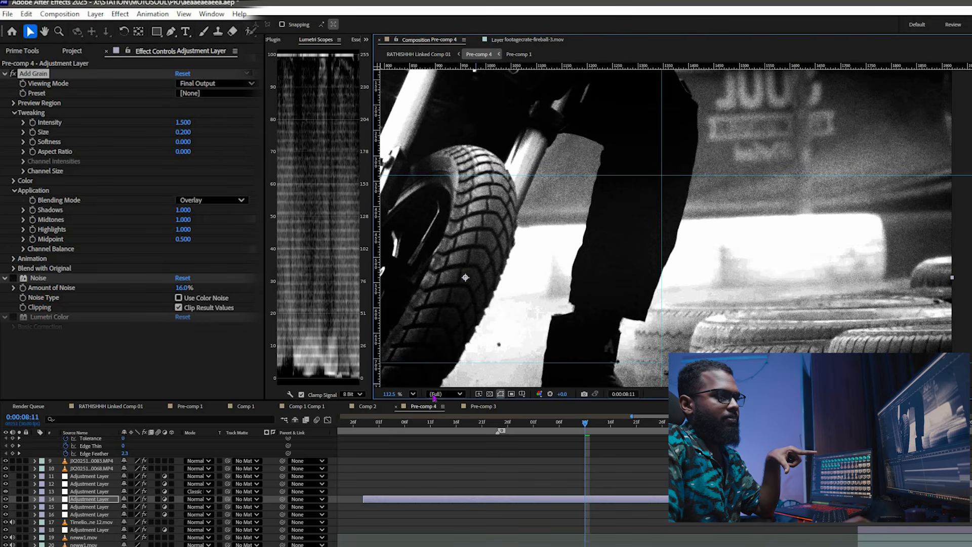
pyautogui.click(11, 75)
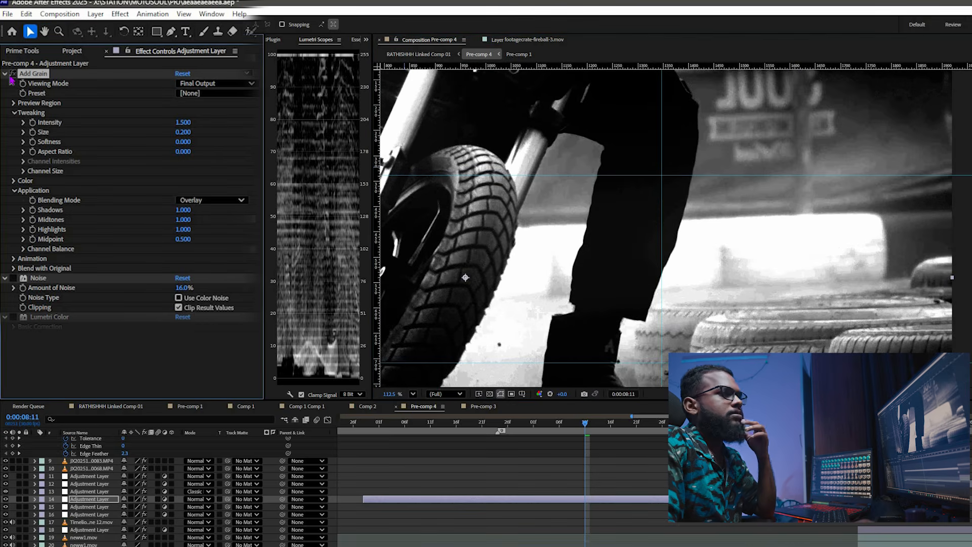
pyautogui.scroll(-5, 699, 184)
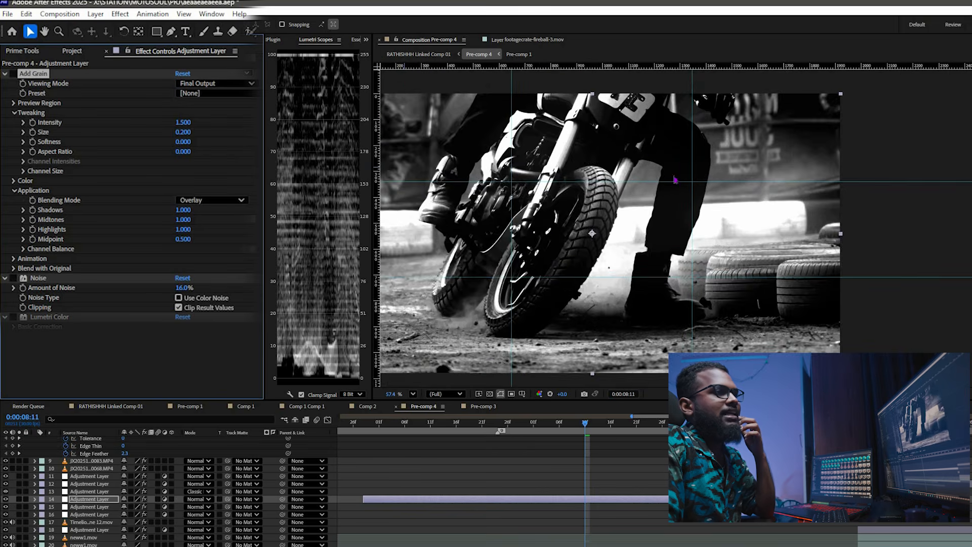
pyautogui.click(12, 74)
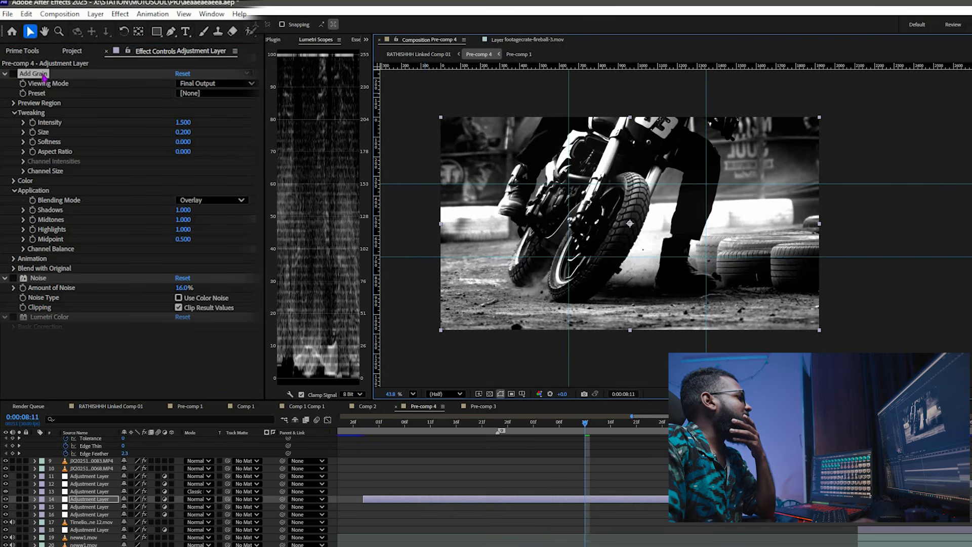
pyautogui.scroll(3, 666, 224)
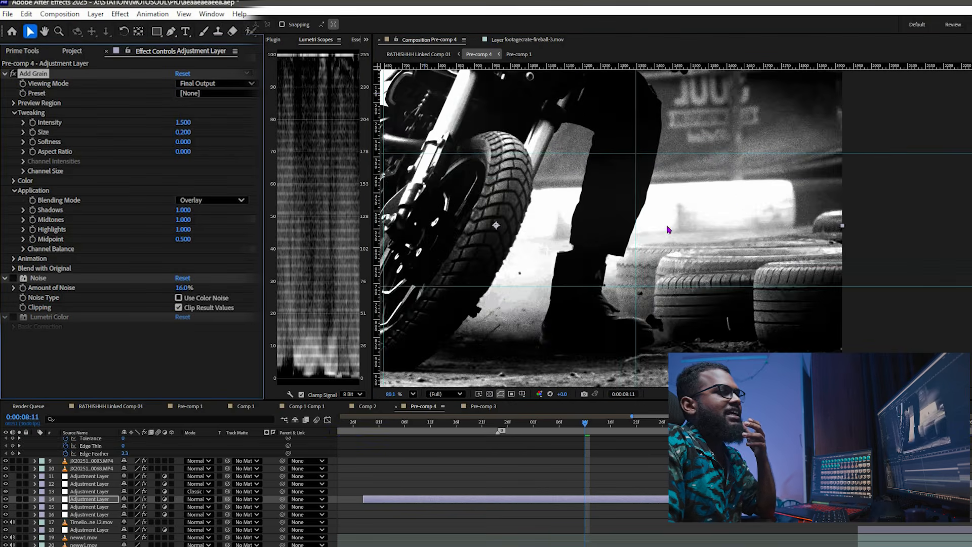
pyautogui.scroll(-2, 527, 233)
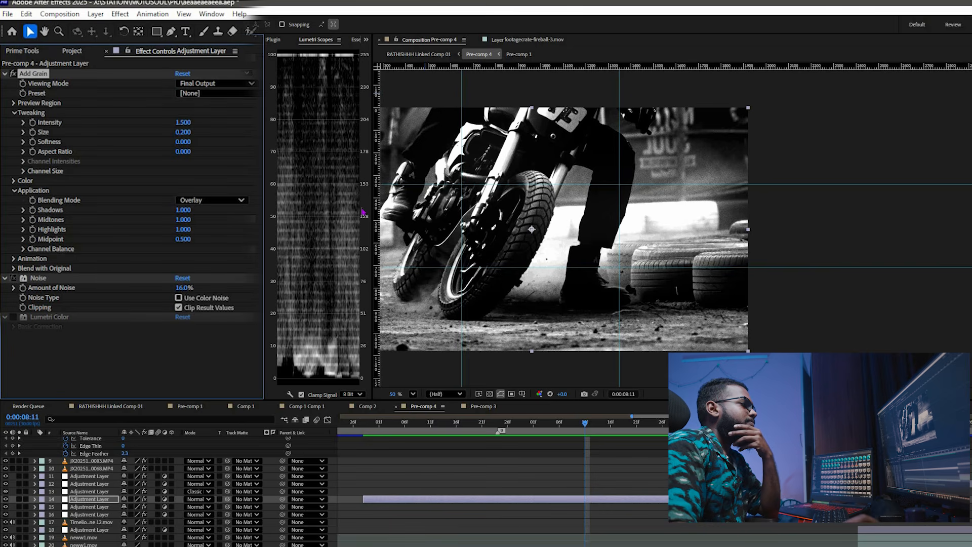
# - Enable the Noise effect on the same adjustment layer and check the shot's texture close up at 0:00:08:06
pyautogui.click(13, 278)
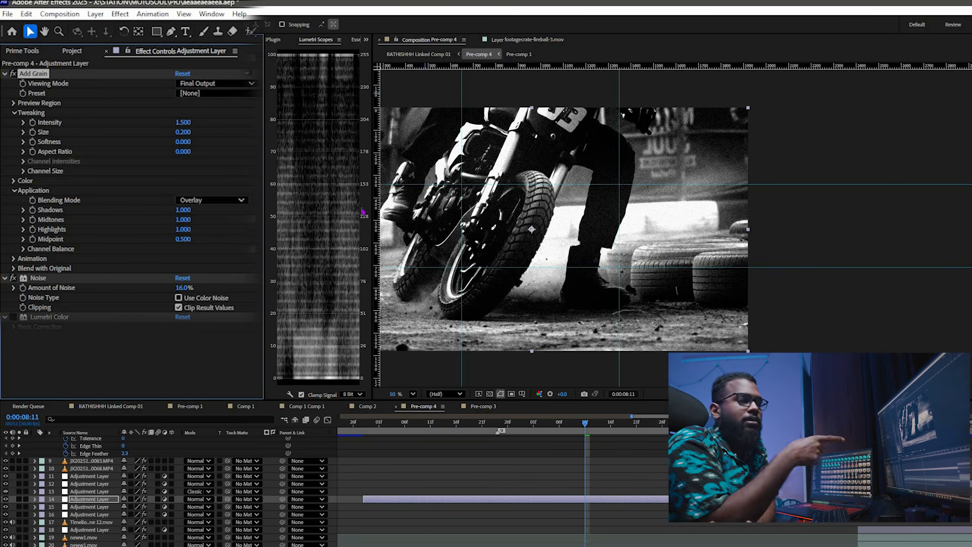
pyautogui.scroll(2, 558, 211)
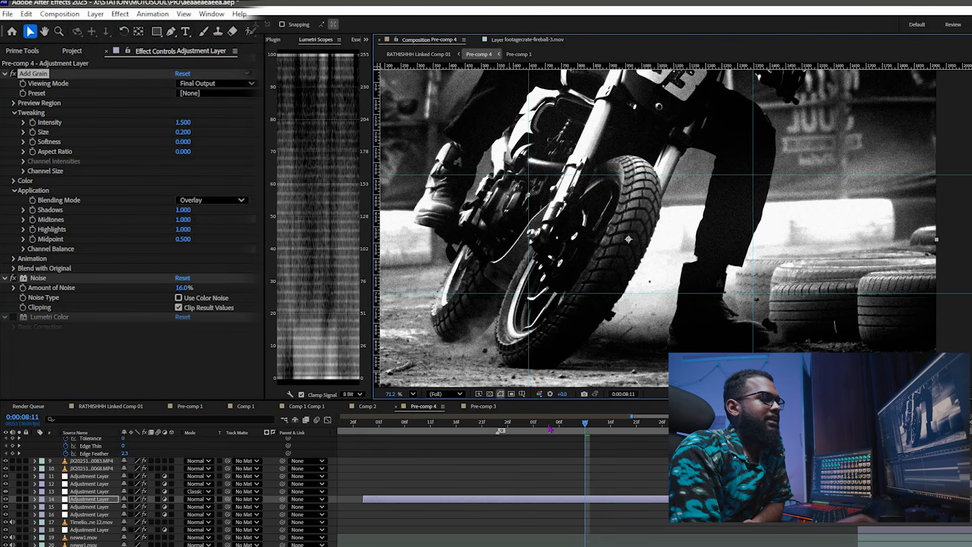
pyautogui.click(555, 425)
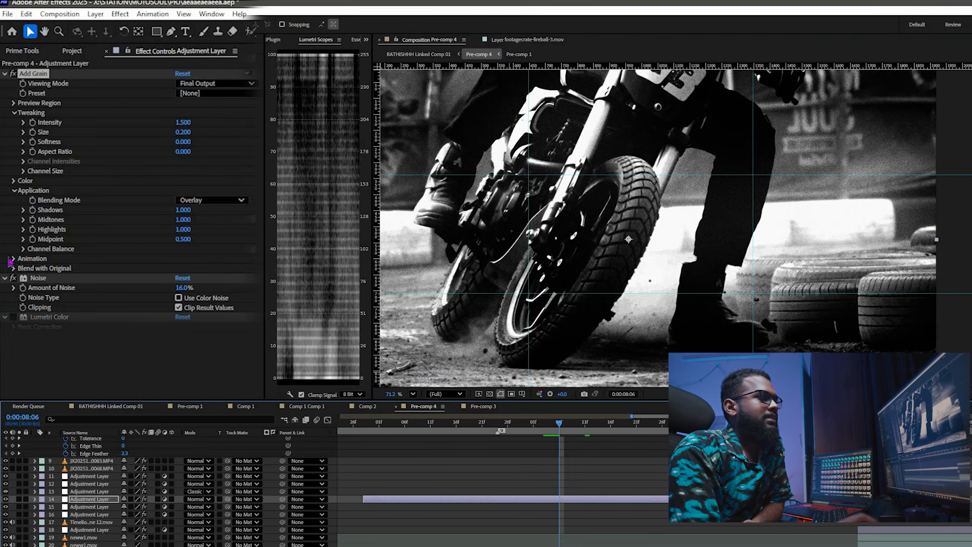
# - Disable the Noise effect on the adjustment layer over the black-and-white motorcycle shot
pyautogui.click(12, 279)
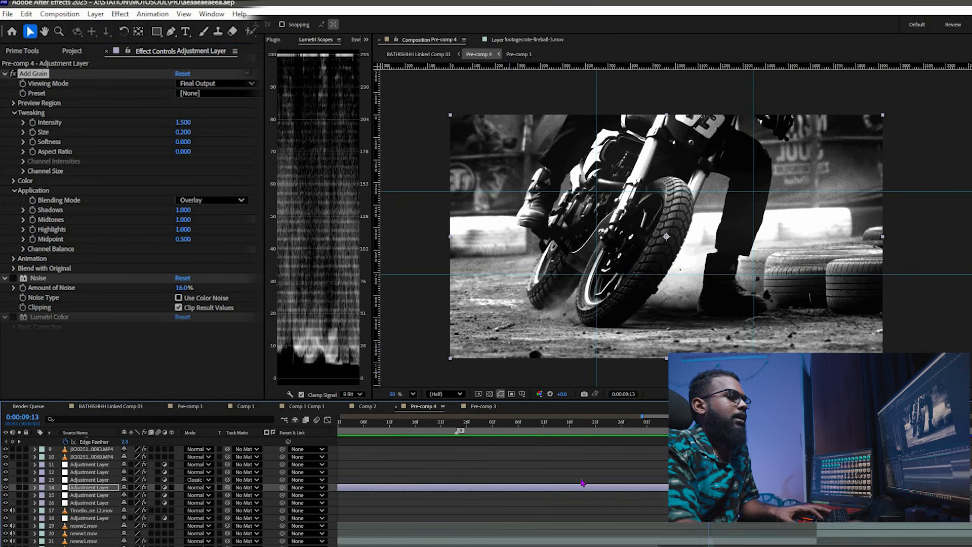
pyautogui.scroll(5, 167, 486)
pyautogui.press(';')
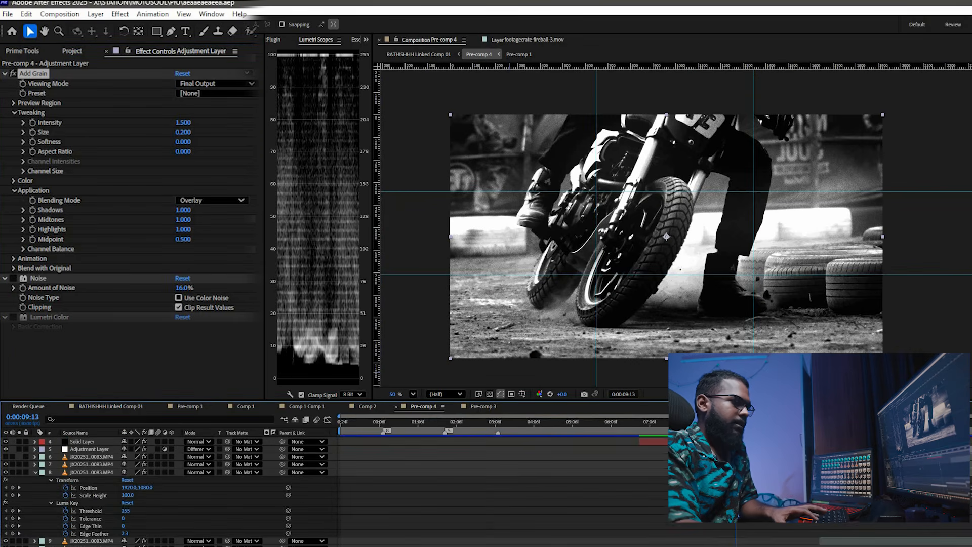
# - Inspect the lower solid layer's Fill effect and its wiggle(100,5) Opacity expression, and scrub between 0:00:08:01 and 0:00:10:20 to check the flicker
pyautogui.scroll(2, 135, 479)
pyautogui.click(94, 462)
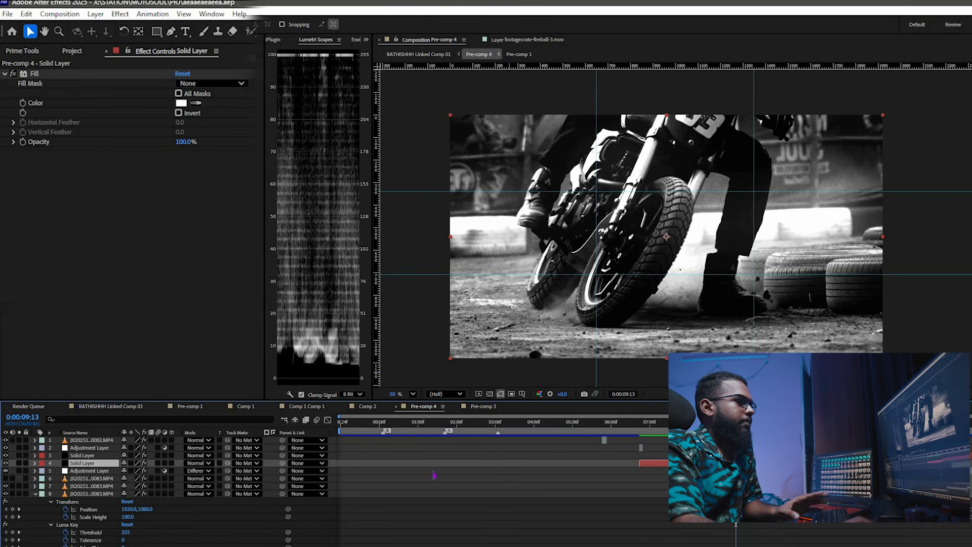
pyautogui.press('t')
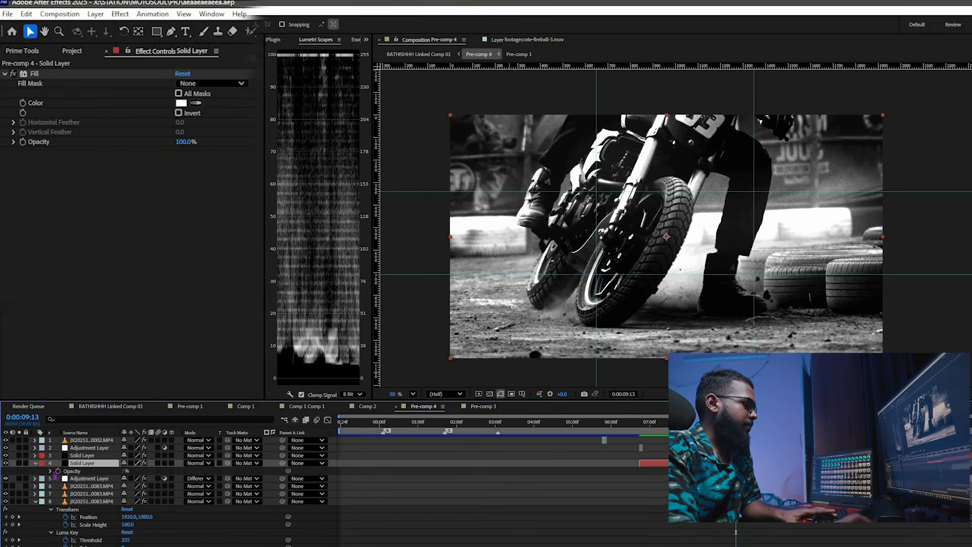
pyautogui.press('e')
pyautogui.press('e')
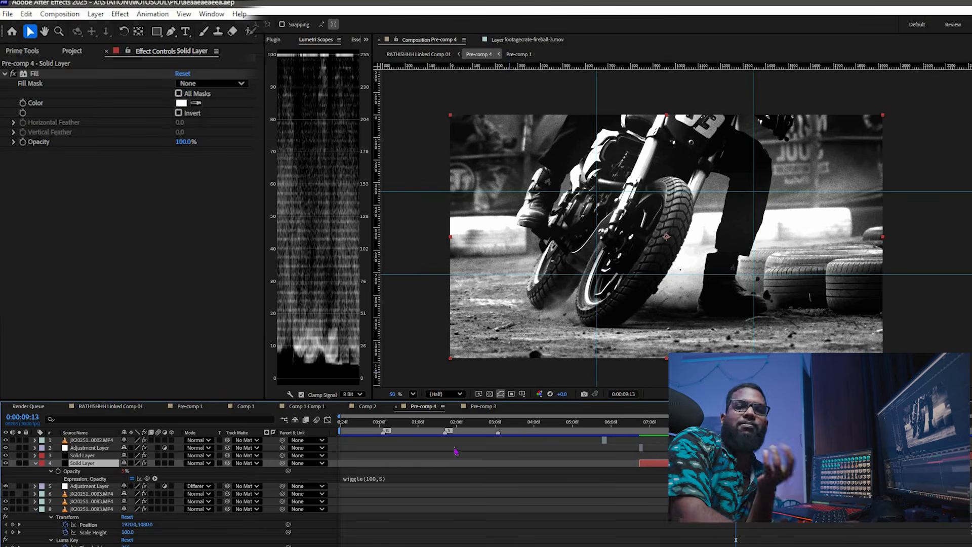
pyautogui.moveTo(667, 431); pyautogui.dragTo(682, 431)
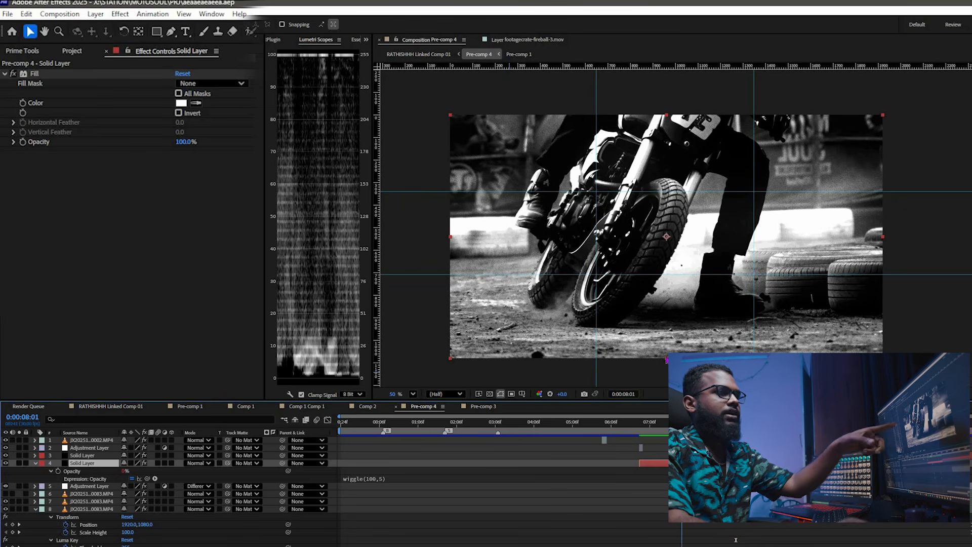
pyautogui.moveTo(681, 431); pyautogui.dragTo(784, 431)
# - Reveal the Opacity of the other solid layer directly above and play the checkered flag shot from 0:00:10:20
pyautogui.hotkey('ctrl', 'Up')
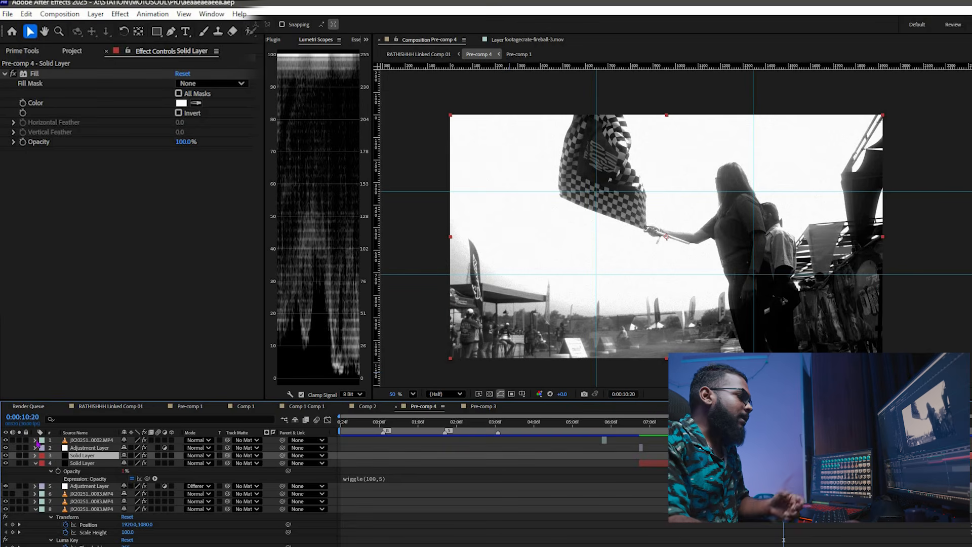
pyautogui.hotkey('ctrl', 'Right')
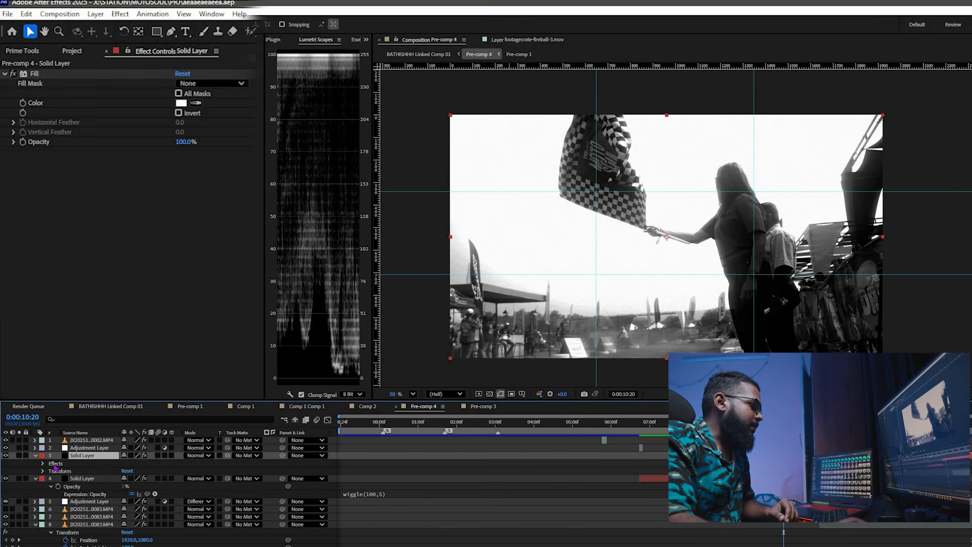
pyautogui.press('t')
pyautogui.press('space')
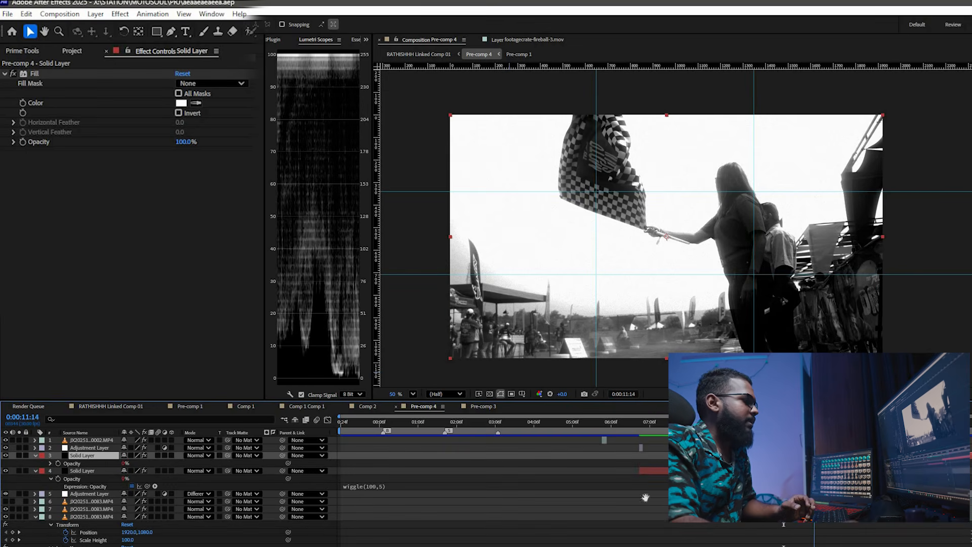
# - Inspect the Add Grain and Glow effects on the adjustment layers over the flag shot and examine its texture close up at 0:00:11:17
pyautogui.scroll(-4, 817, 525)
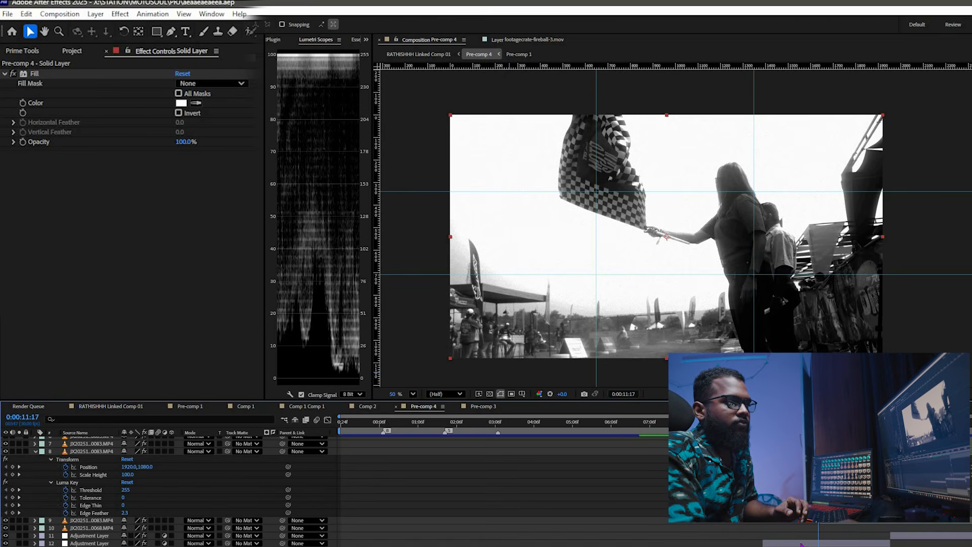
pyautogui.click(773, 542)
pyautogui.scroll(-2, 772, 537)
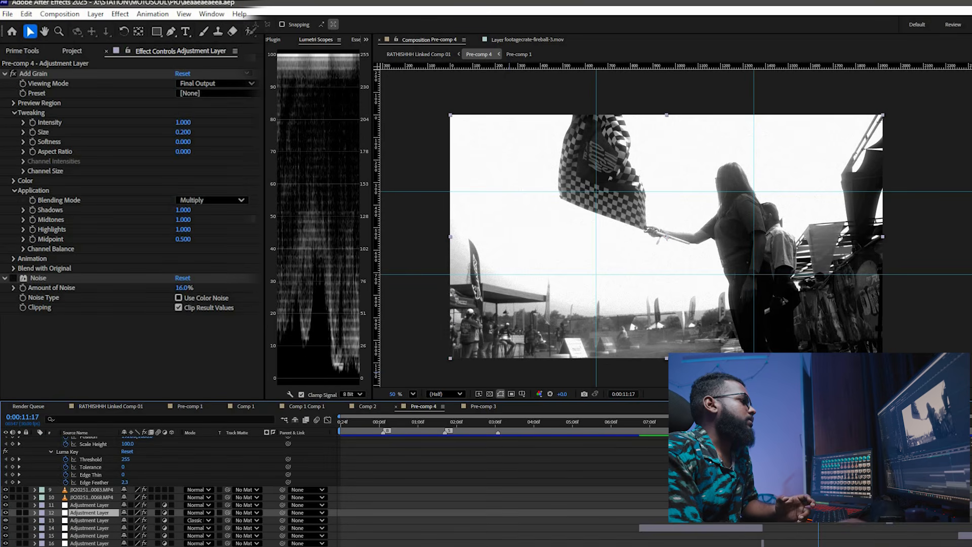
pyautogui.click(722, 269)
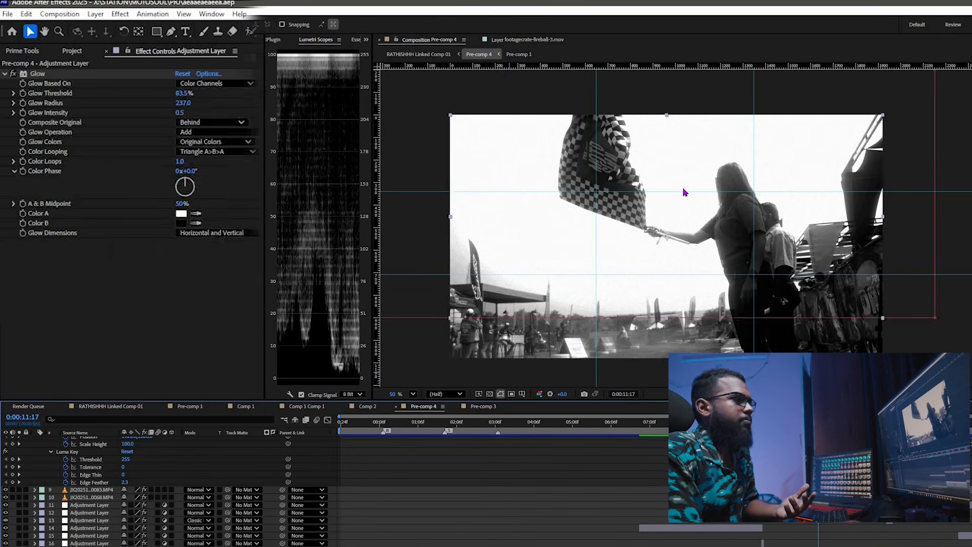
pyautogui.scroll(5, 643, 115)
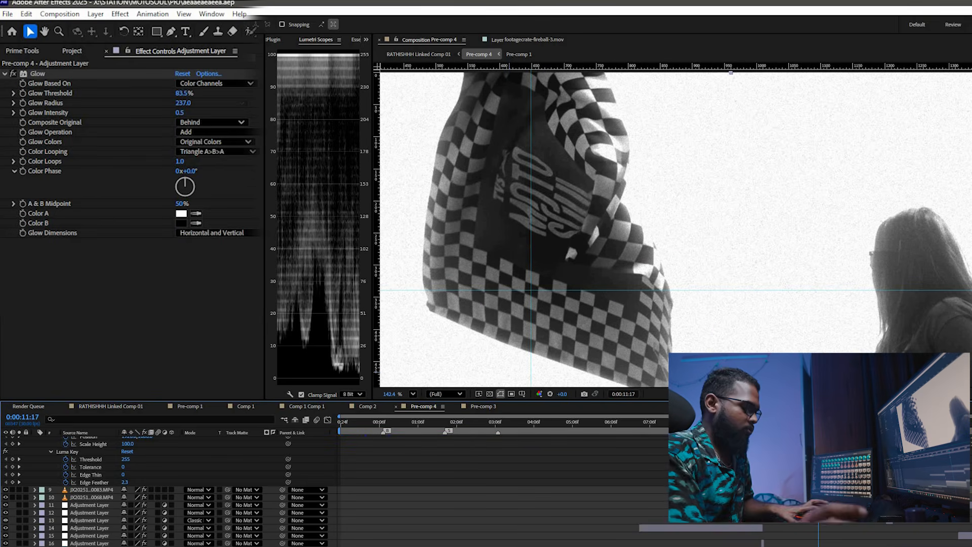
pyautogui.scroll(-1, 167, 486)
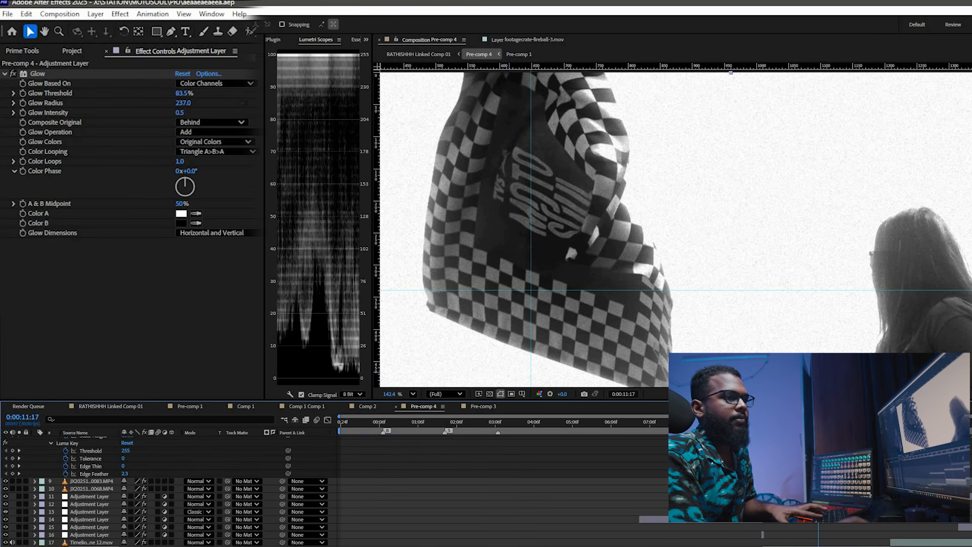
# - Play and step through the inverted flag frames around 0:00:13:12 and inspect the Invert and Fill effects on the Classic Difference adjustment layer
pyautogui.press('space')
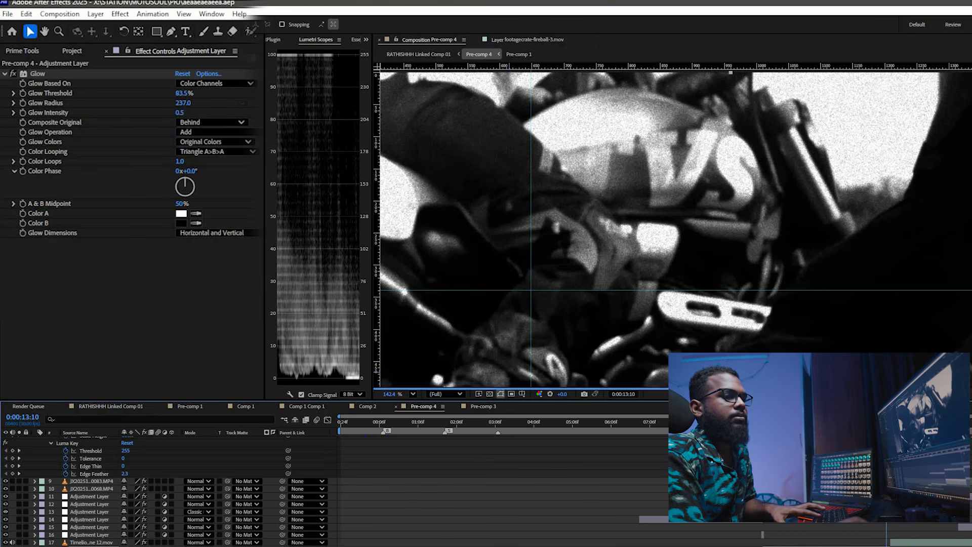
pyautogui.press('pageup')
pyautogui.press('pageup')
pyautogui.press('pagedown')
pyautogui.press('pageup')
pyautogui.scroll(-3, 744, 219)
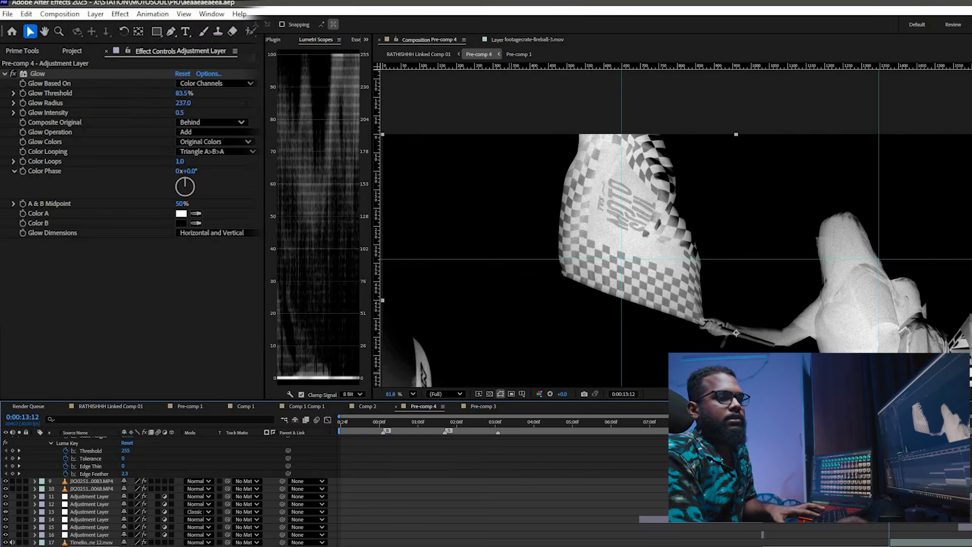
pyautogui.click(89, 511)
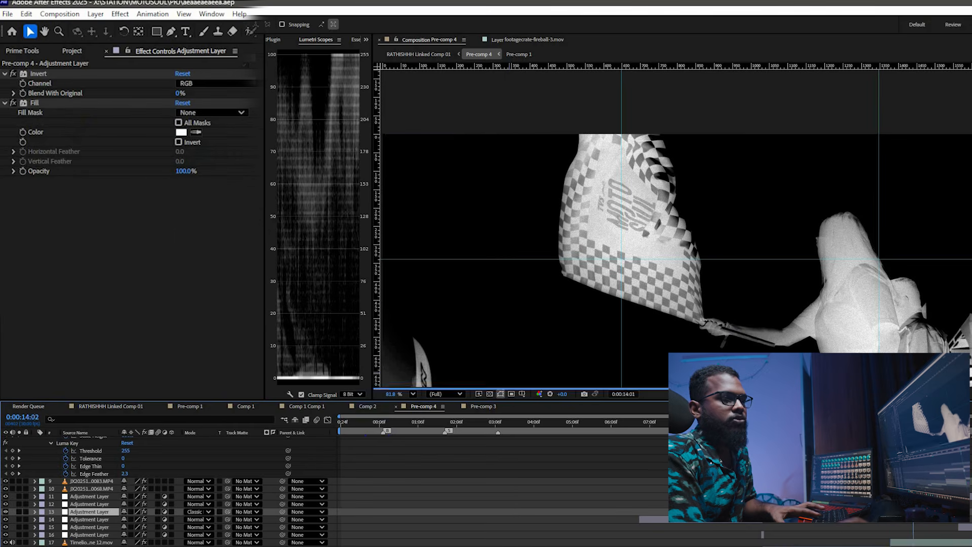
pyautogui.moveTo(906, 421); pyautogui.dragTo(911, 422)
pyautogui.press('h')
pyautogui.scroll(3, 917, 475)
pyautogui.moveTo(917, 476); pyautogui.dragTo(785, 474)
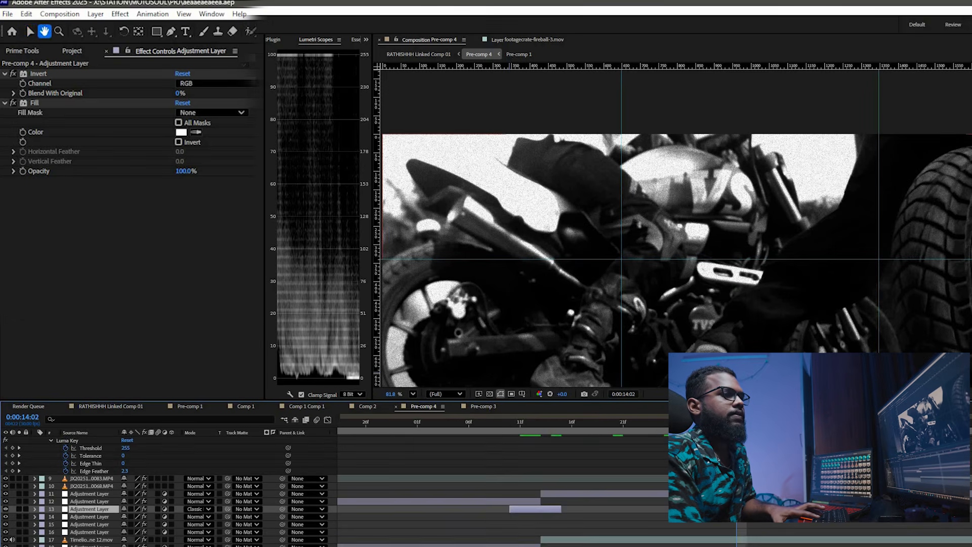
# - View the whole dust shot at 0:00:14:02 and examine the grain on the checkered flag close up at 0:00:11:25
pyautogui.scroll(-3, 741, 289)
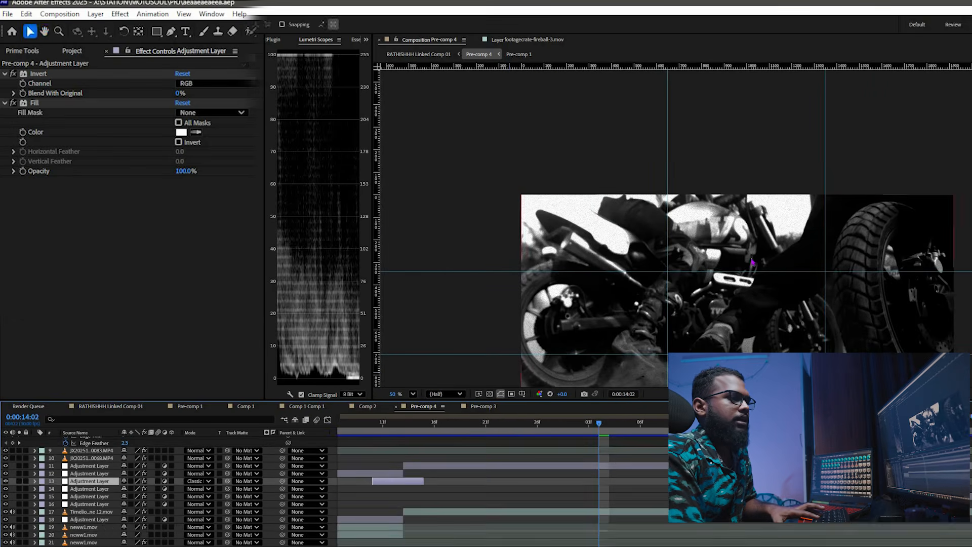
pyautogui.scroll(-1, 753, 262)
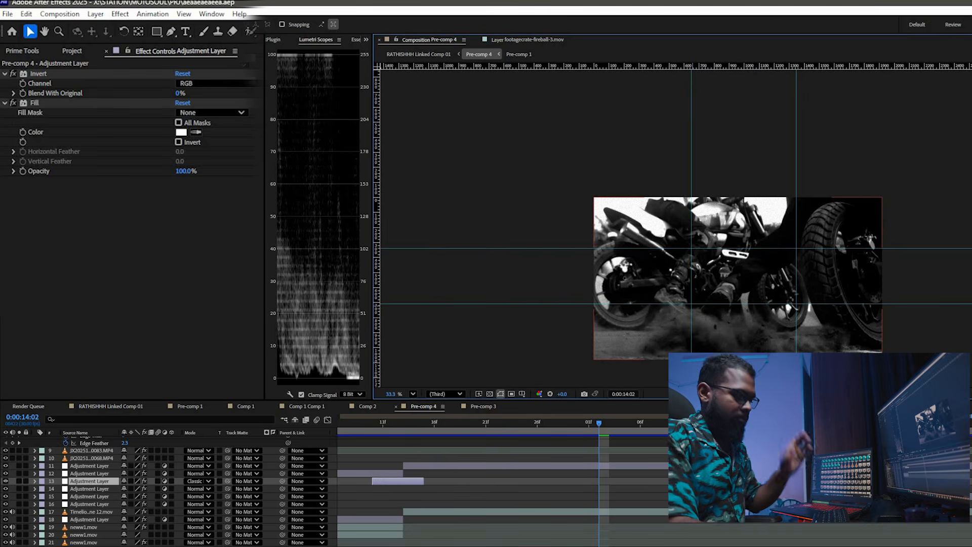
pyautogui.scroll(-3, 665, 430)
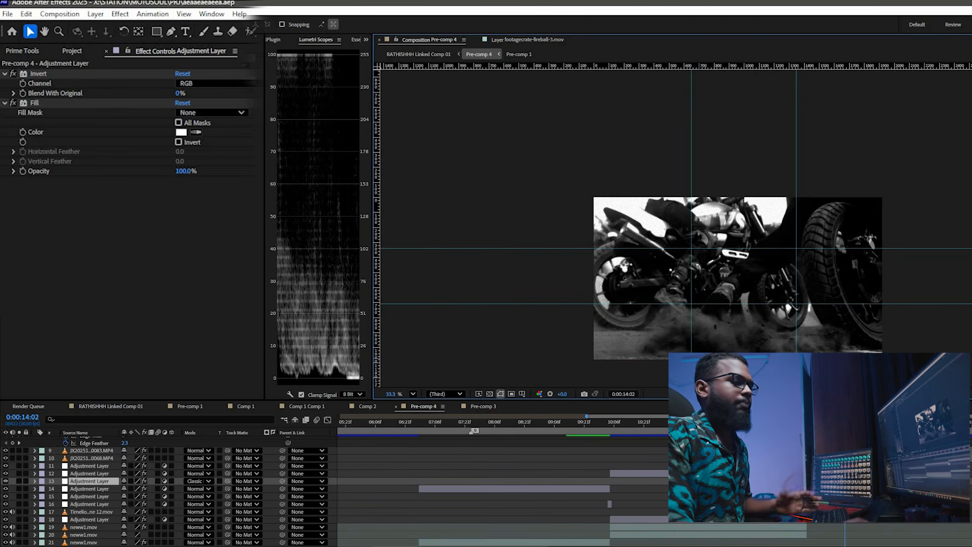
pyautogui.click(686, 421)
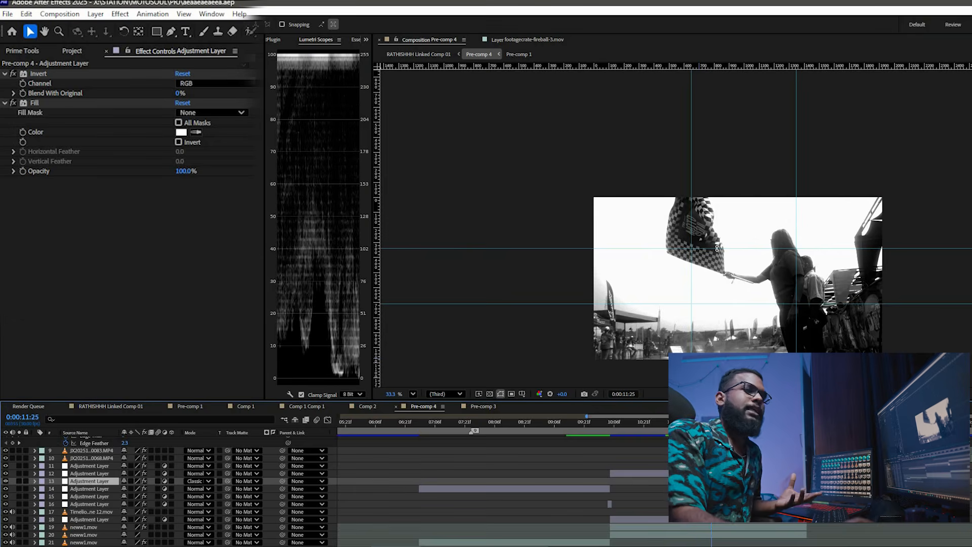
pyautogui.scroll(1, 717, 248)
pyautogui.scroll(6, 717, 248)
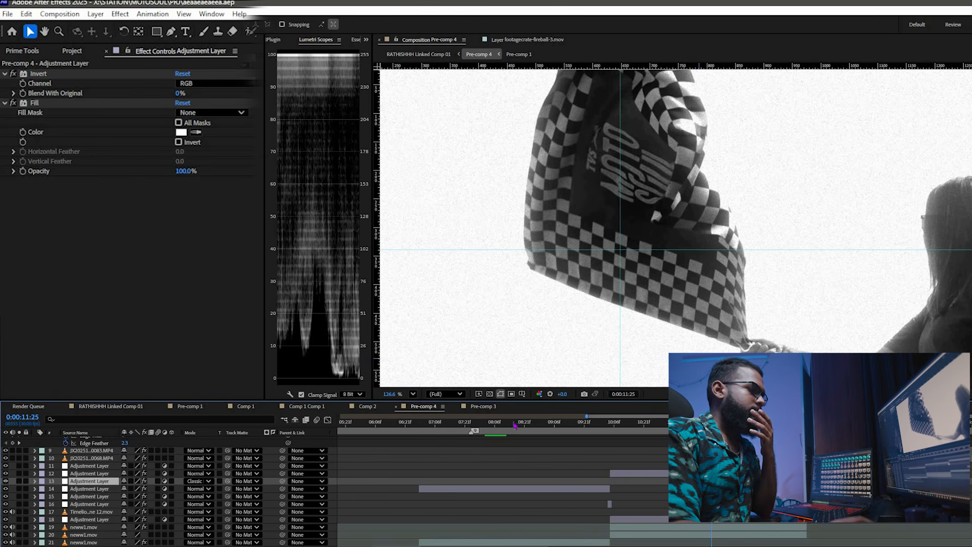
# - Compare the grain of the front-wheel shot at 0:00:08:15 with the motorcycle dust shot at 0:00:14:11
pyautogui.press('j')
pyautogui.press('pageup')
pyautogui.press('pageup')
pyautogui.scroll(-4, 651, 272)
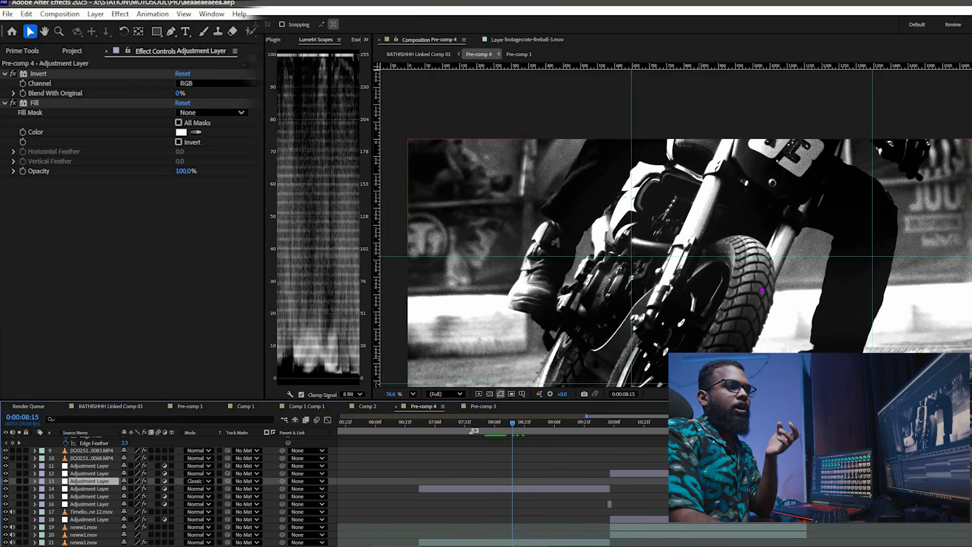
pyautogui.scroll(5, 820, 318)
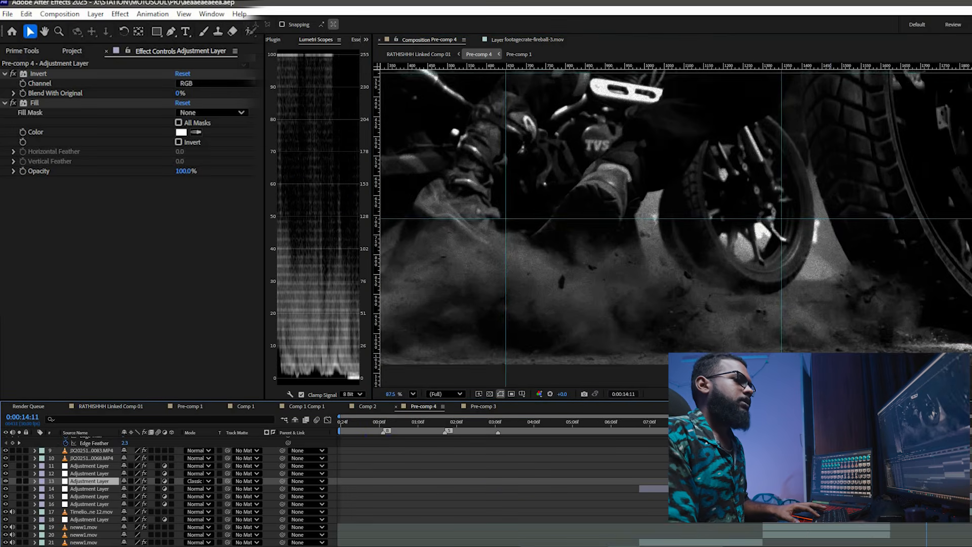
# - Play the motorcycle dust shot from 0:00:14:11 to the tracking boxes at 0:00:15:11
pyautogui.scroll(-3, 779, 196)
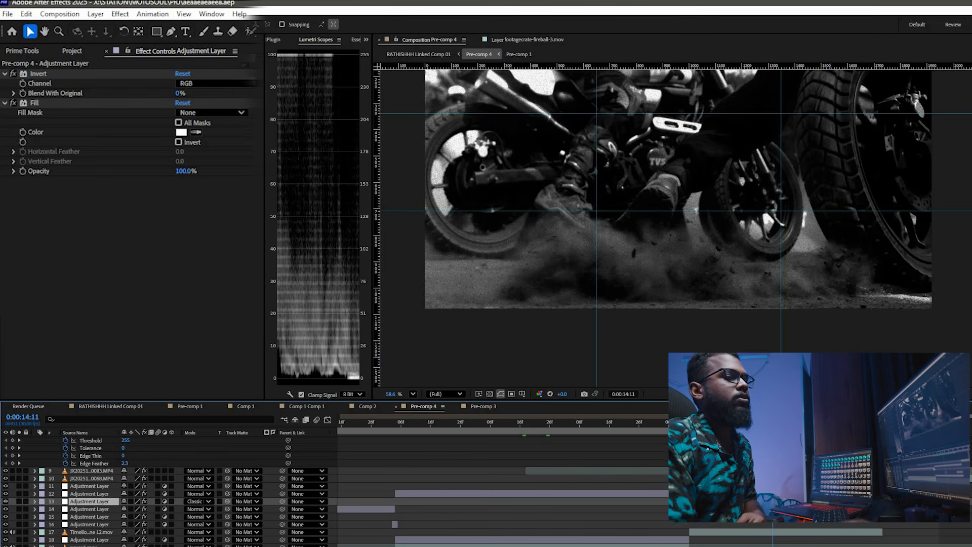
pyautogui.press('-')
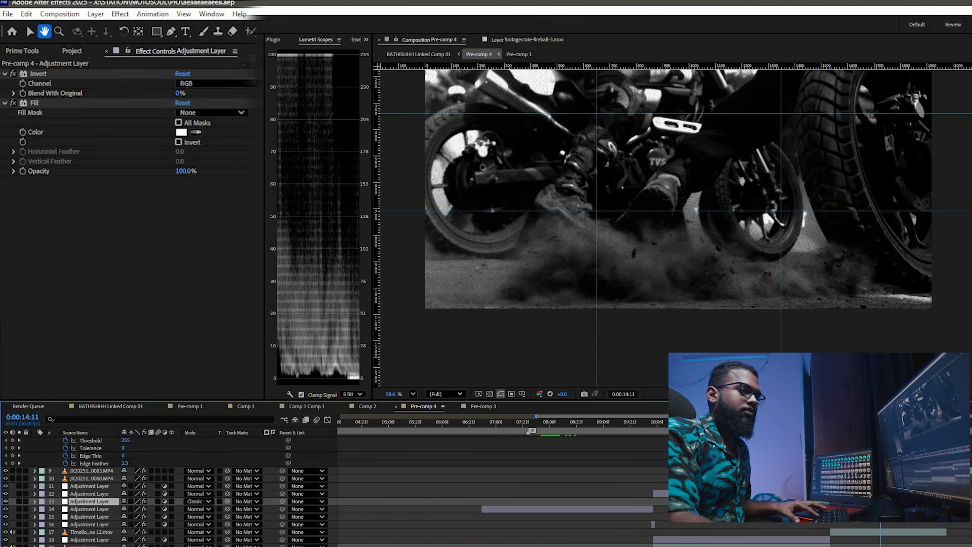
pyautogui.press('space')
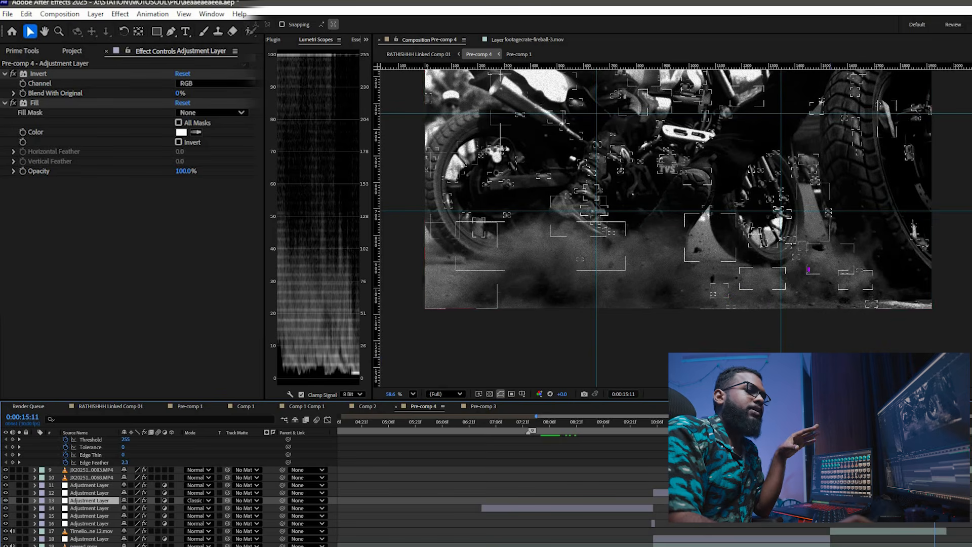
# - Select the Tracery adjustment layer over the dust shot, examine its tracking boxes, and set the bounding boxes' Gap Size to 0.41
pyautogui.click(663, 141)
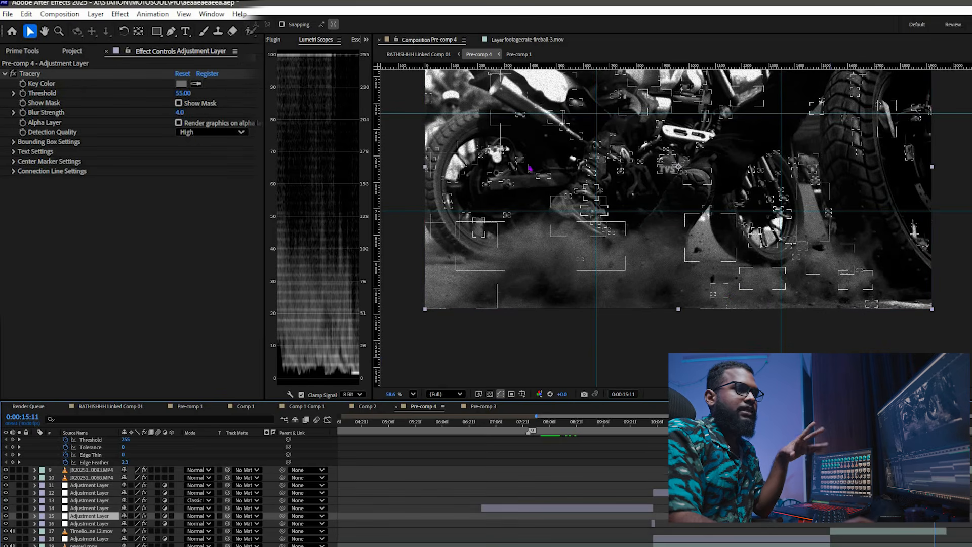
pyautogui.scroll(2, 630, 207)
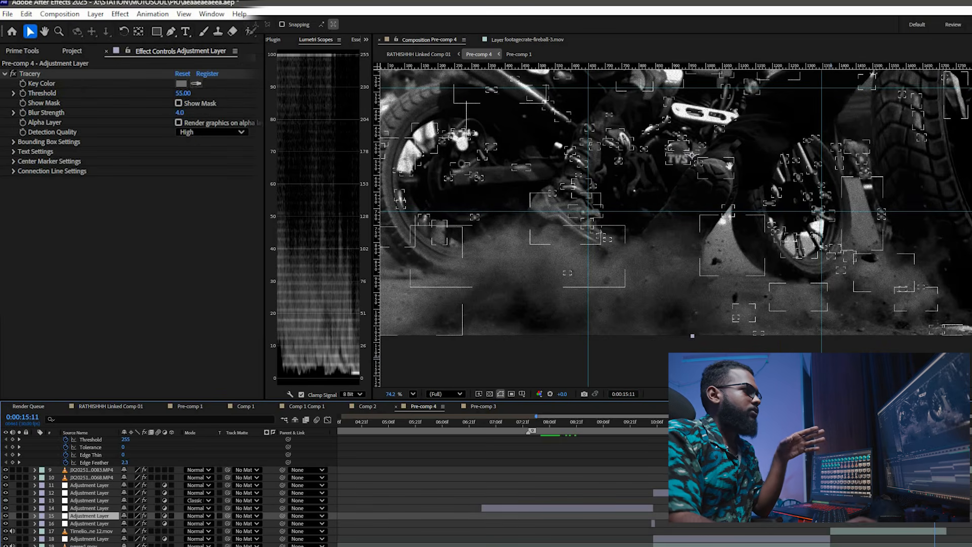
pyautogui.scroll(-2, 682, 177)
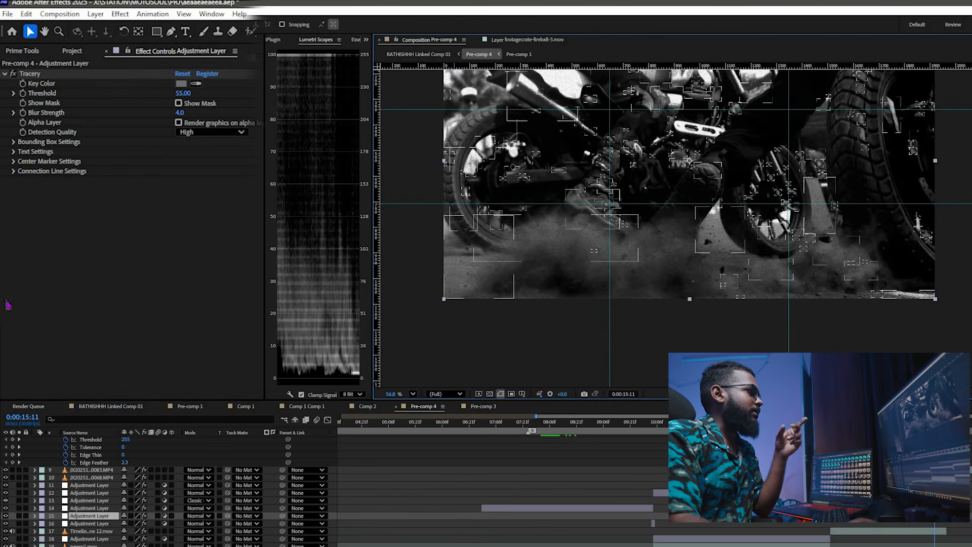
pyautogui.click(14, 142)
pyautogui.moveTo(180, 214); pyautogui.dragTo(198, 214)
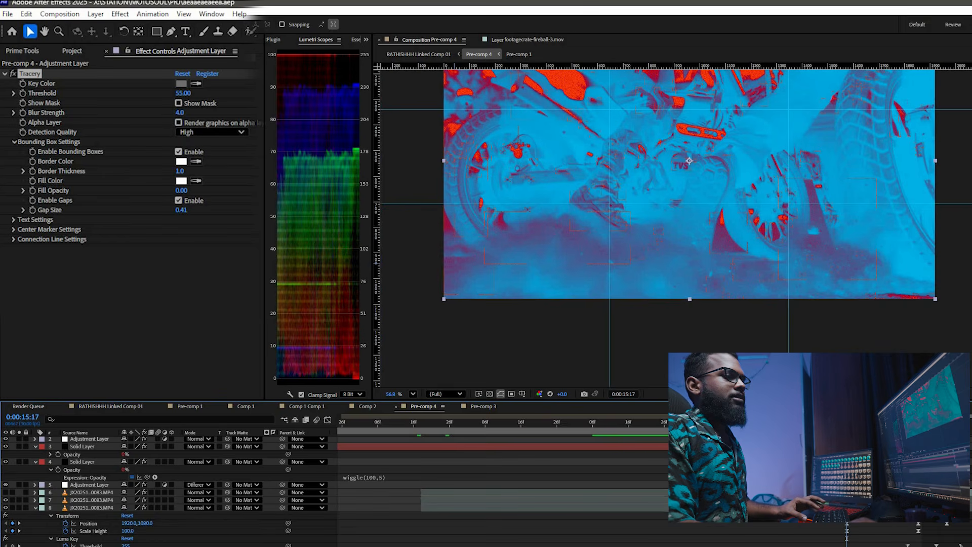
# - Select the Fill adjustment layer in Difference mode over the dust shot, examine its blue fill and blending mode options, and select the bike clip below
pyautogui.click(89, 484)
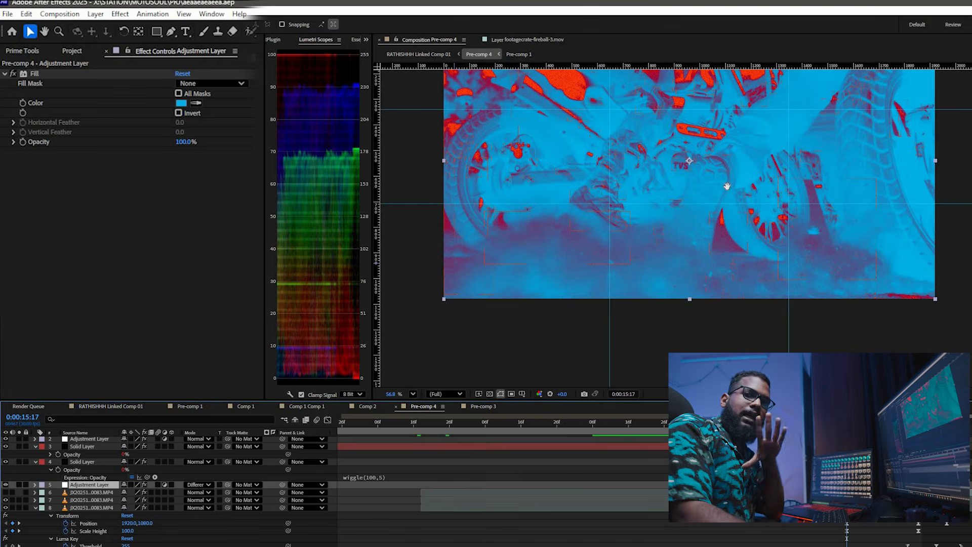
pyautogui.moveTo(718, 183); pyautogui.dragTo(766, 198)
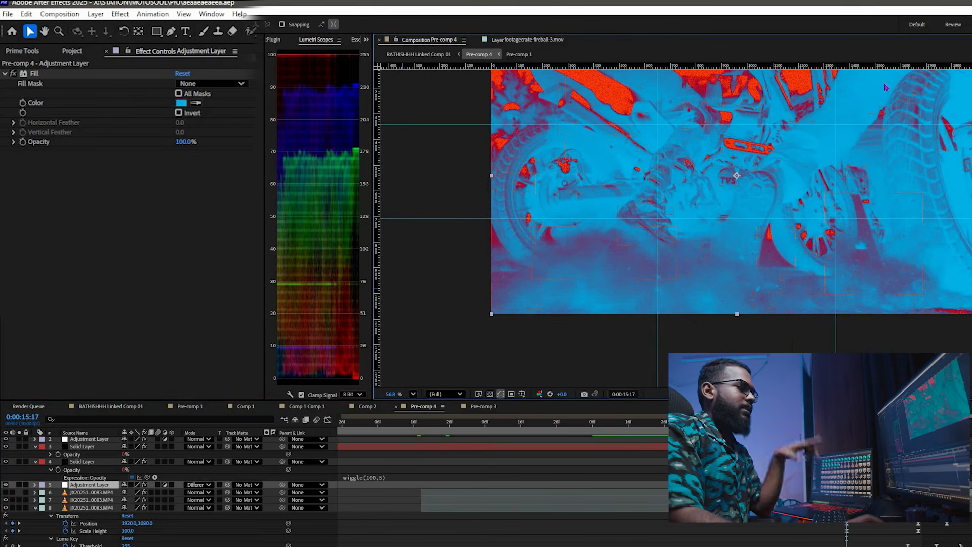
pyautogui.click(197, 484)
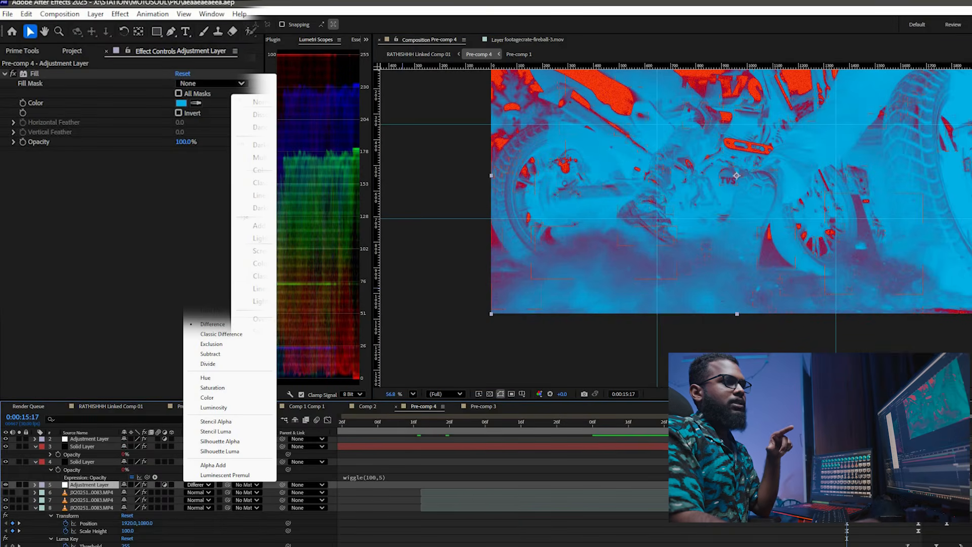
pyautogui.click(655, 160)
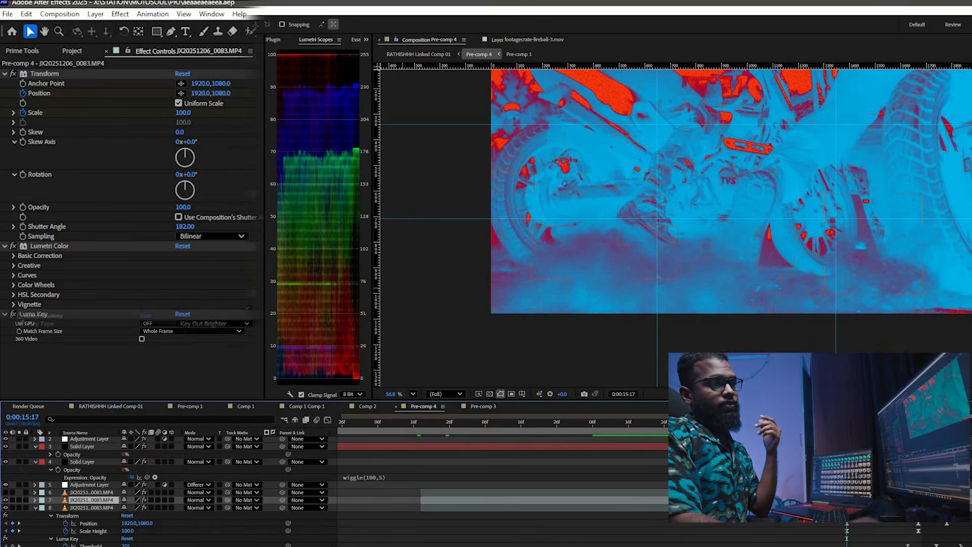
# - Step frame by frame through the start-line motorcycle shot from 0:00:15:17 to 0:00:16:04
pyautogui.press('pagedown')
pyautogui.press('pagedown')
pyautogui.press('pagedown')
pyautogui.press('pagedown')
pyautogui.press('pagedown')
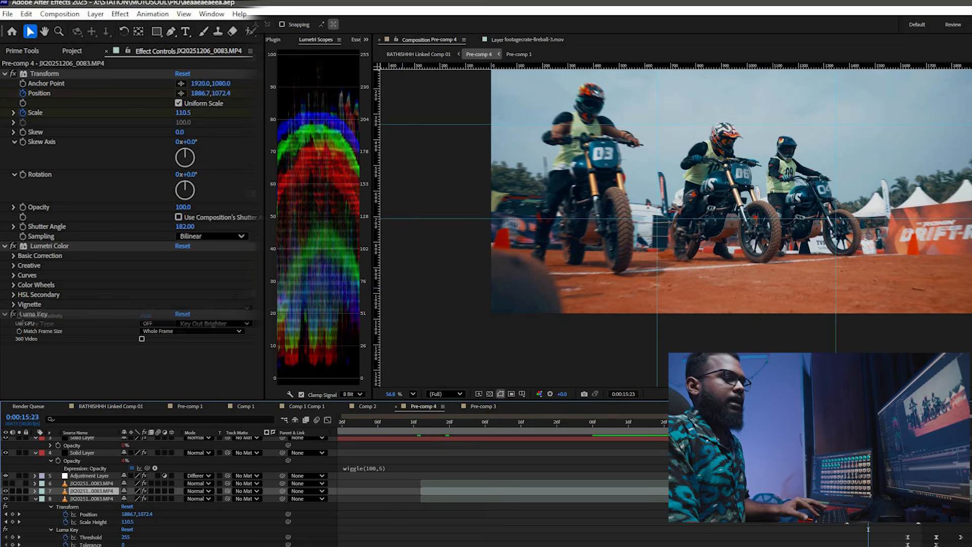
pyautogui.moveTo(852, 533); pyautogui.dragTo(699, 535)
pyautogui.scroll(-1, 334, 481)
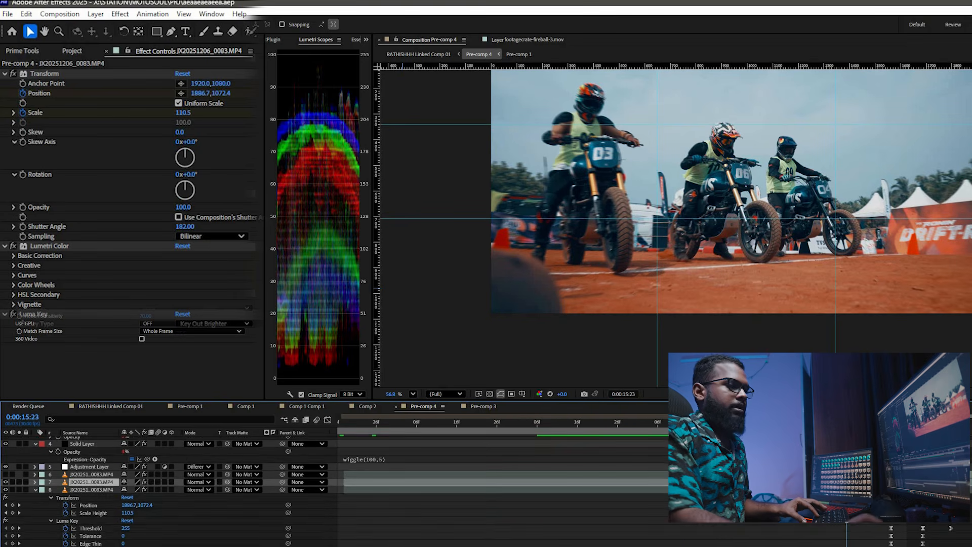
pyautogui.press('pagedown')
pyautogui.press('pagedown')
pyautogui.press('pagedown')
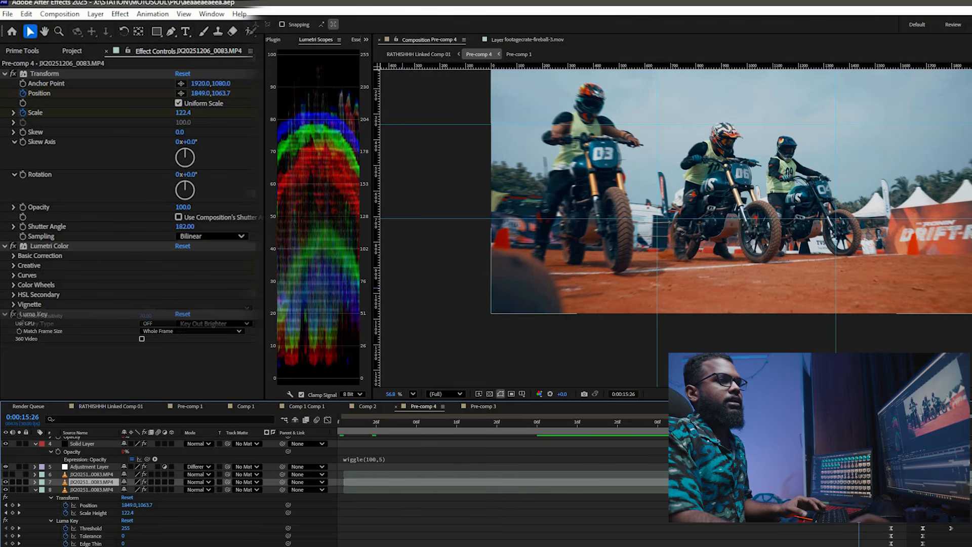
pyautogui.press('pagedown')
pyautogui.press('pagedown')
pyautogui.press('pagedown')
pyautogui.press('pagedown')
pyautogui.press('pagedown')
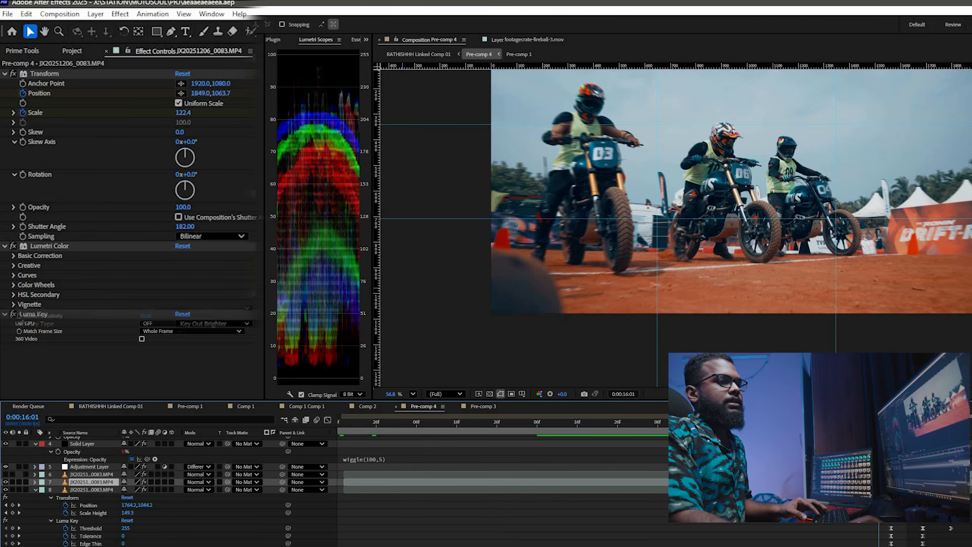
pyautogui.press('pagedown')
pyautogui.press('pagedown')
pyautogui.press('pagedown')
pyautogui.press('pagedown')
pyautogui.press('pagedown')
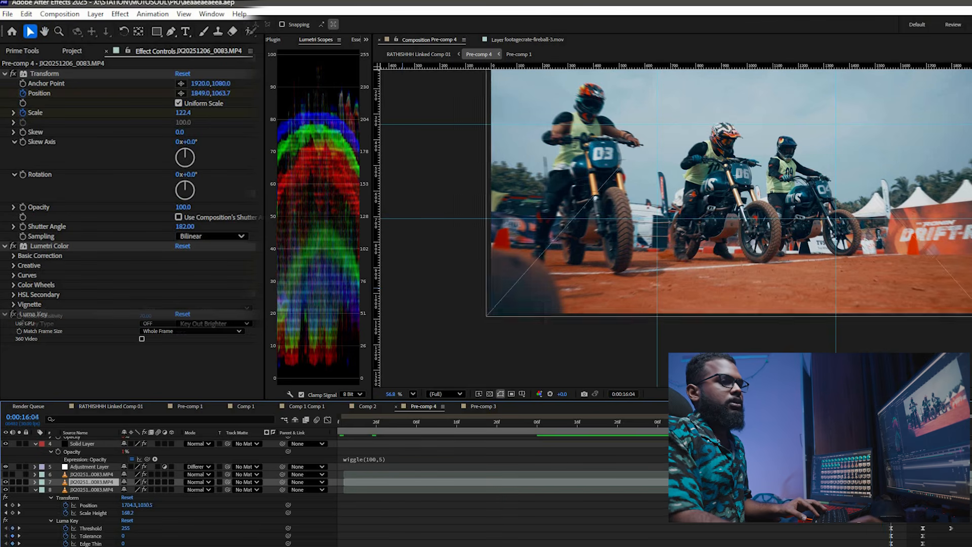
# - Set the preview resolution to Quarter and step through the zoom transition from 0:00:16:08 to 0:00:16:14
pyautogui.click(438, 394)
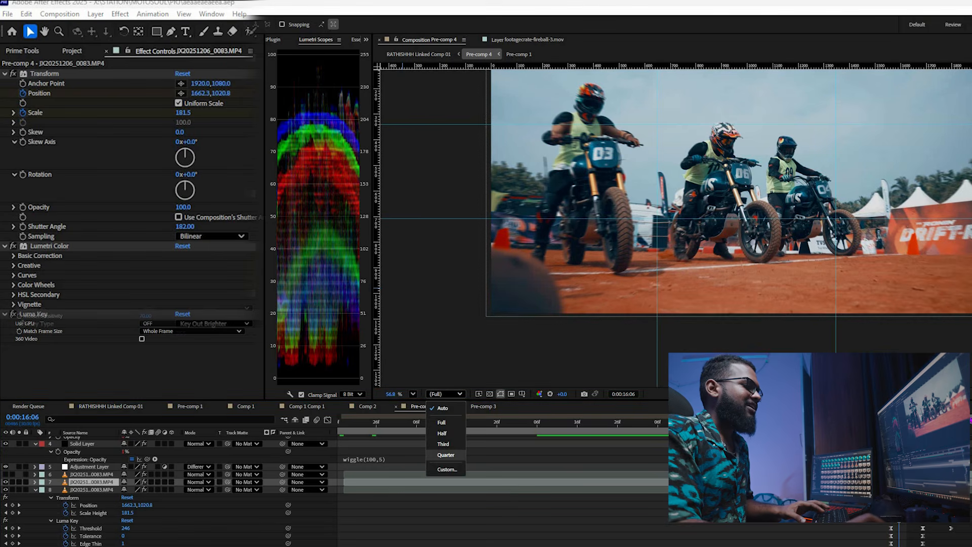
pyautogui.click(446, 455)
pyautogui.click(910, 421)
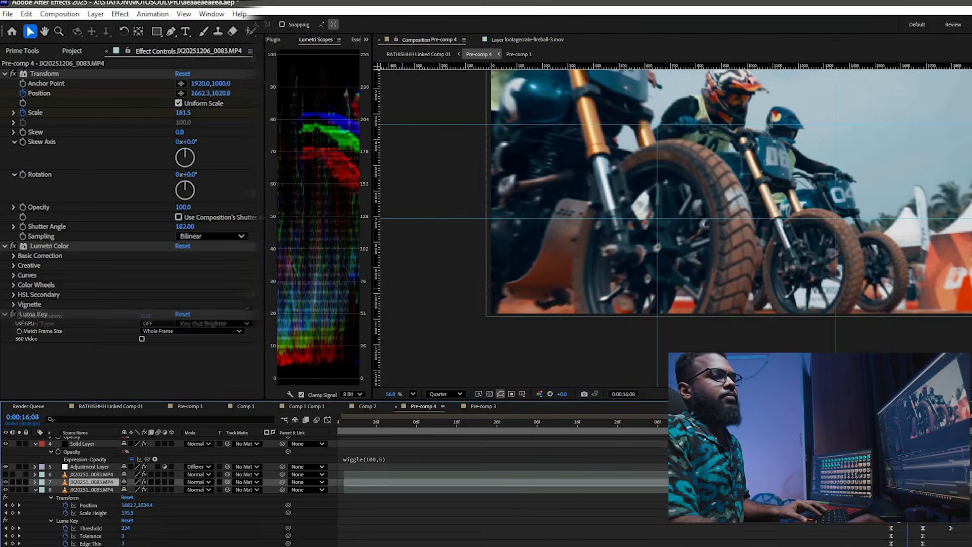
pyautogui.press('pagedown')
pyautogui.press('pagedown')
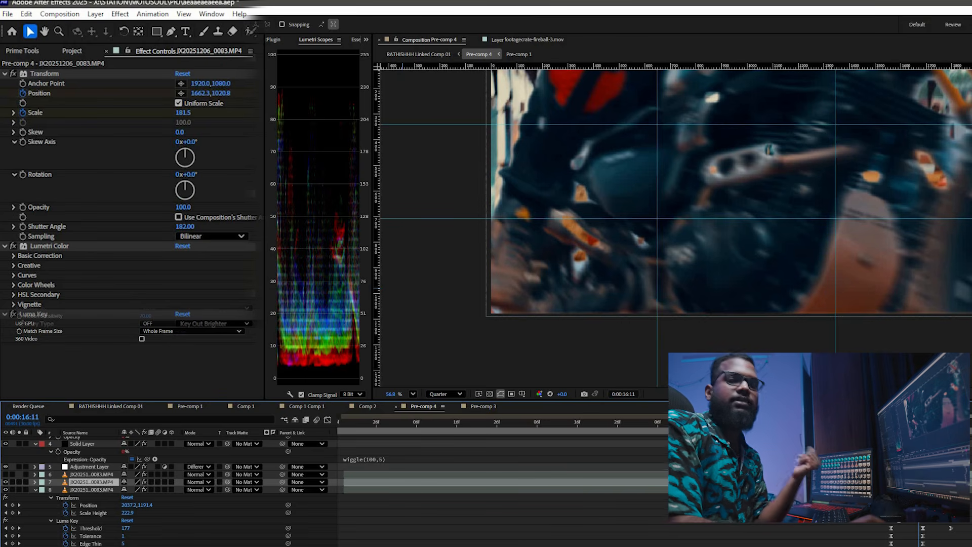
pyautogui.press('pagedown')
pyautogui.press('pagedown')
pyautogui.press('pagedown')
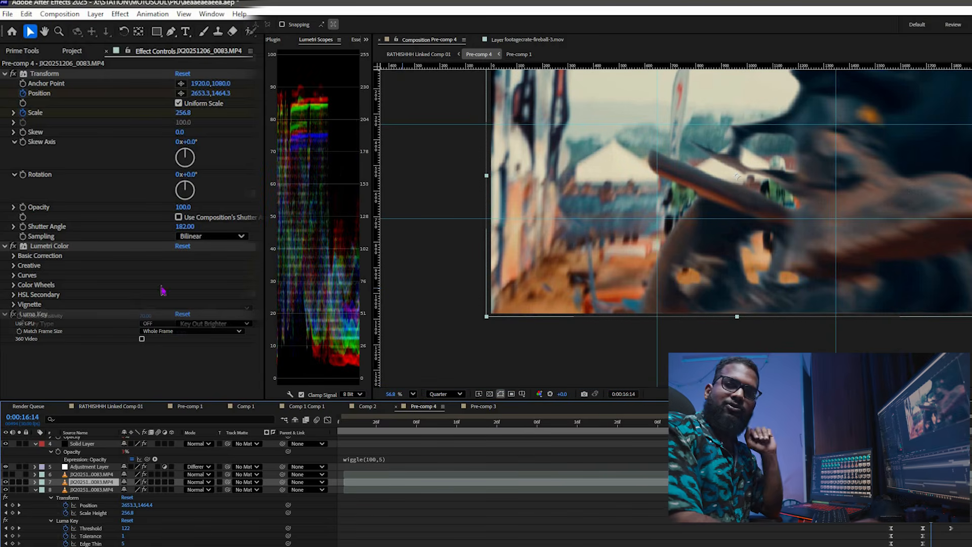
# - Check the Luma Key effect on the bike clip at 0:00:16:14
pyautogui.click(43, 316)
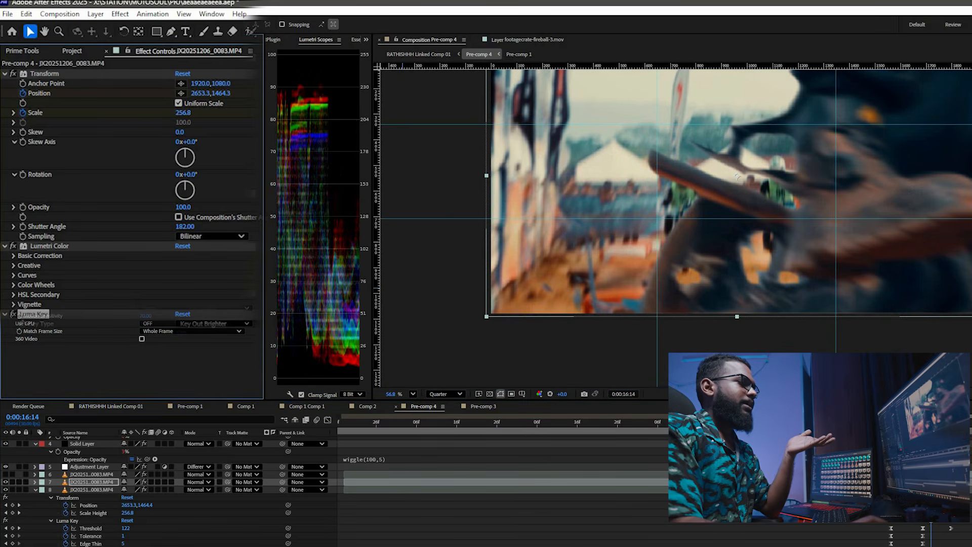
pyautogui.press('F2')
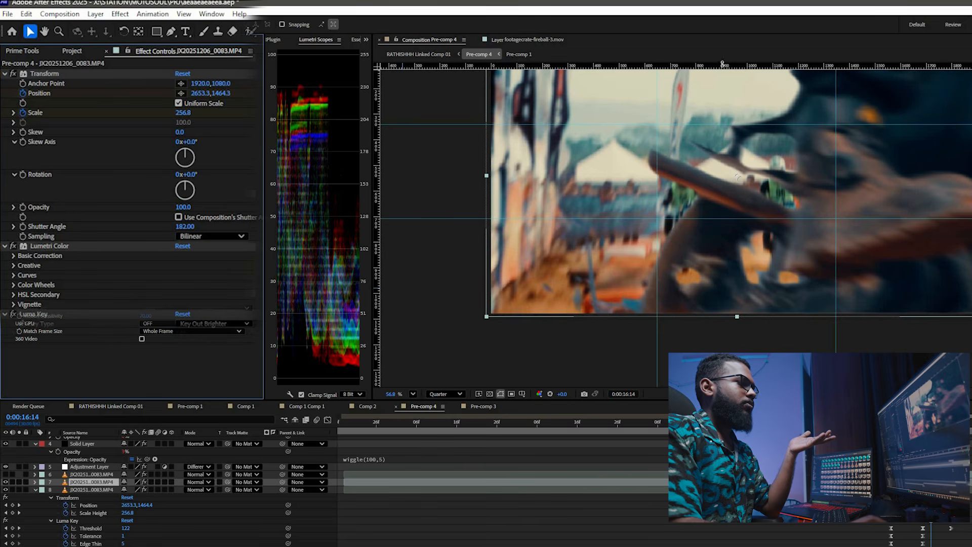
pyautogui.click(13, 314)
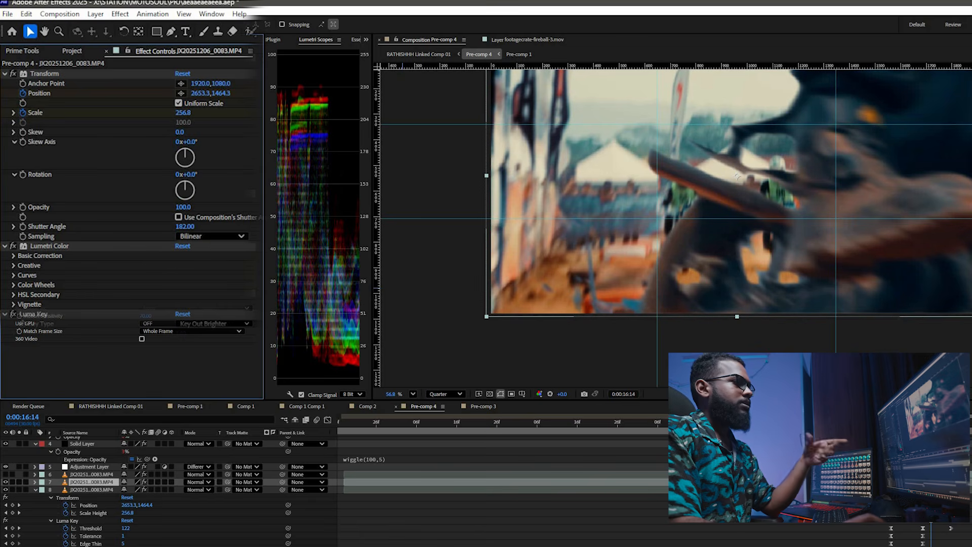
# - Step back and forth through the bike-to-riders transition up to 0:00:16:17 and return to 0:00:16:14
pyautogui.press('pageup')
pyautogui.press('pageup')
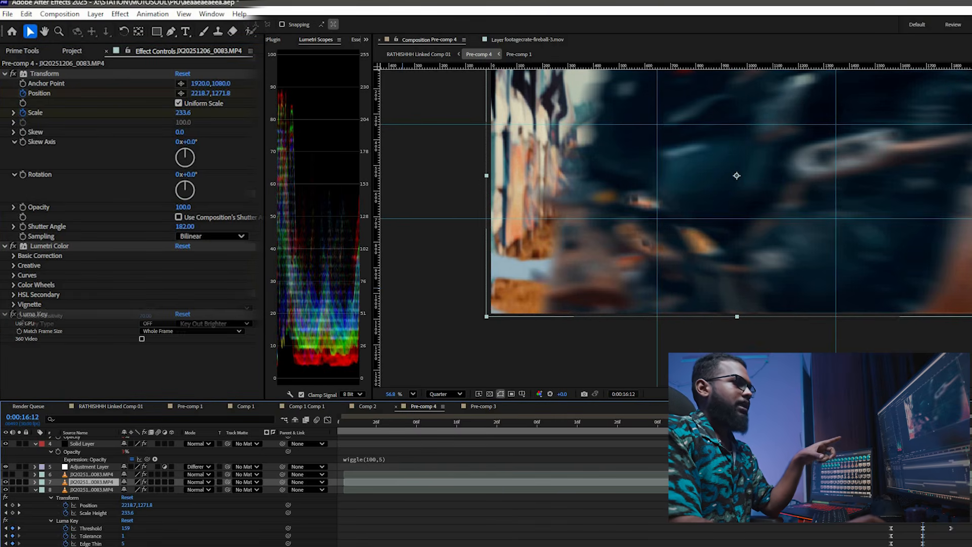
pyautogui.press('pageup')
pyautogui.press('pageup')
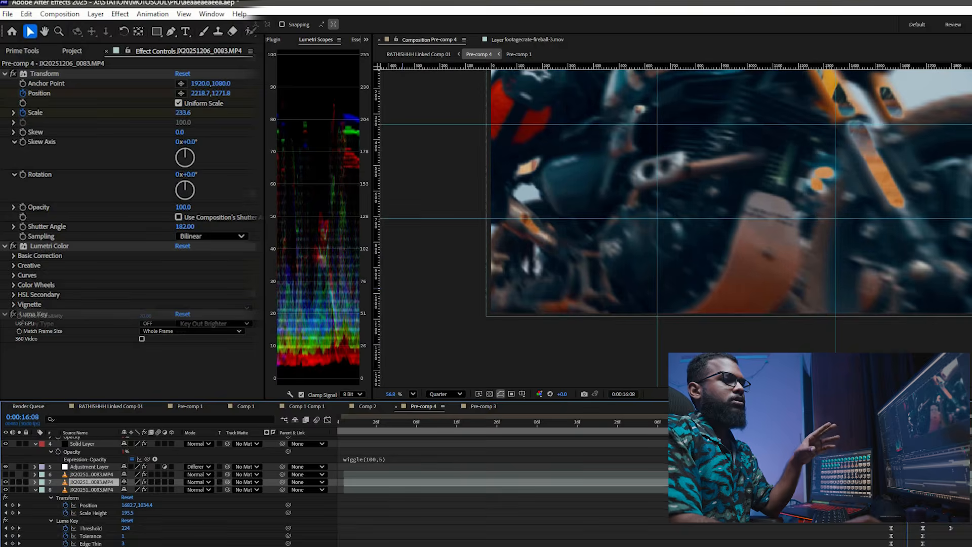
pyautogui.press('pageup')
pyautogui.press('pageup')
pyautogui.press('pagedown')
pyautogui.press('pagedown')
pyautogui.press('pagedown')
pyautogui.press('pagedown')
pyautogui.press('pagedown')
pyautogui.press('pagedown')
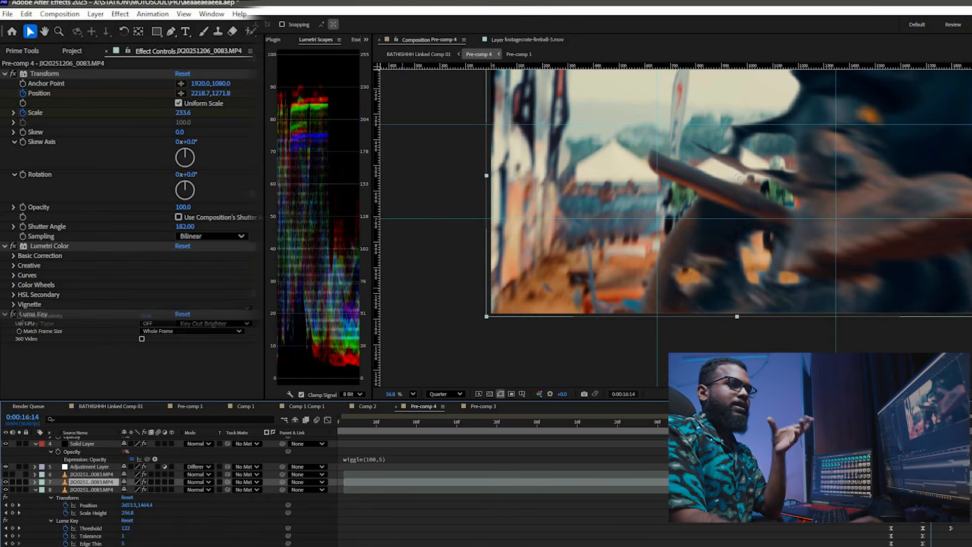
pyautogui.press('pagedown')
pyautogui.press('pagedown')
pyautogui.press('pagedown')
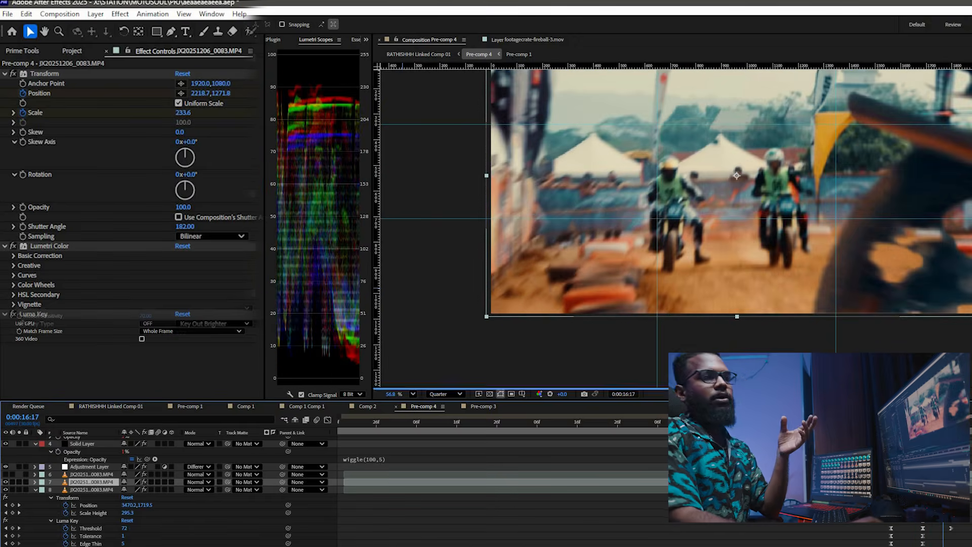
pyautogui.press('pageup')
pyautogui.press('pageup')
pyautogui.press('pageup')
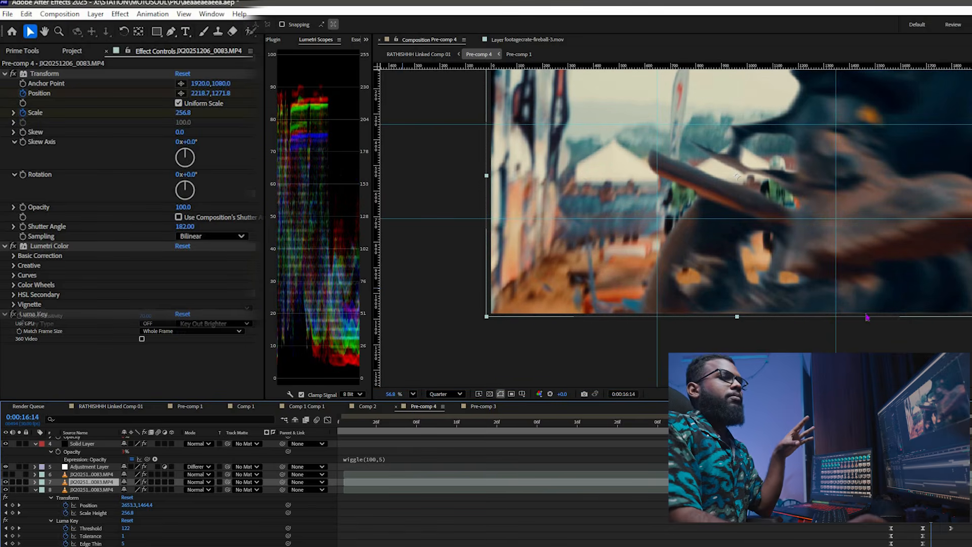
# - View the whole transition frame at 0:00:16:14 and play it to the two riders at 0:00:16:23
pyautogui.scroll(-1, 867, 317)
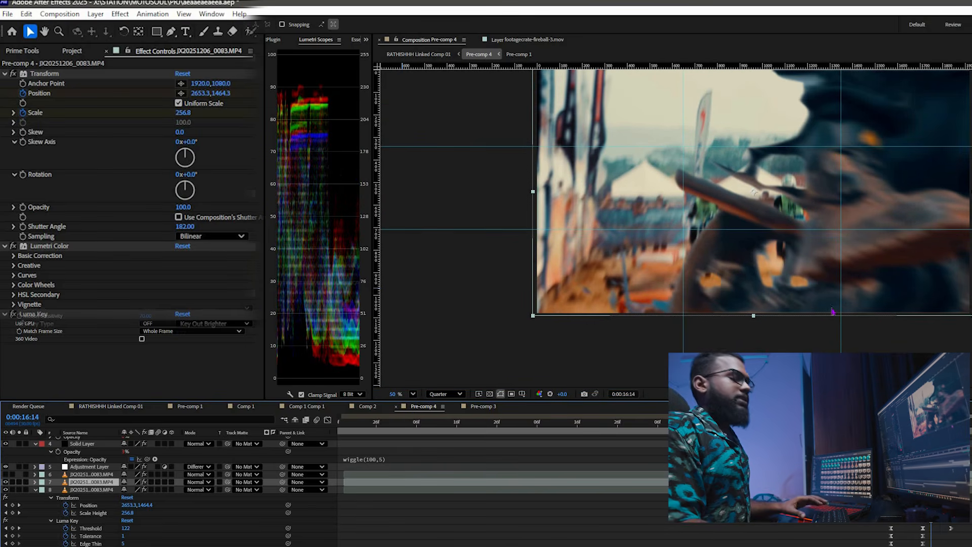
pyautogui.scroll(-1, 776, 185)
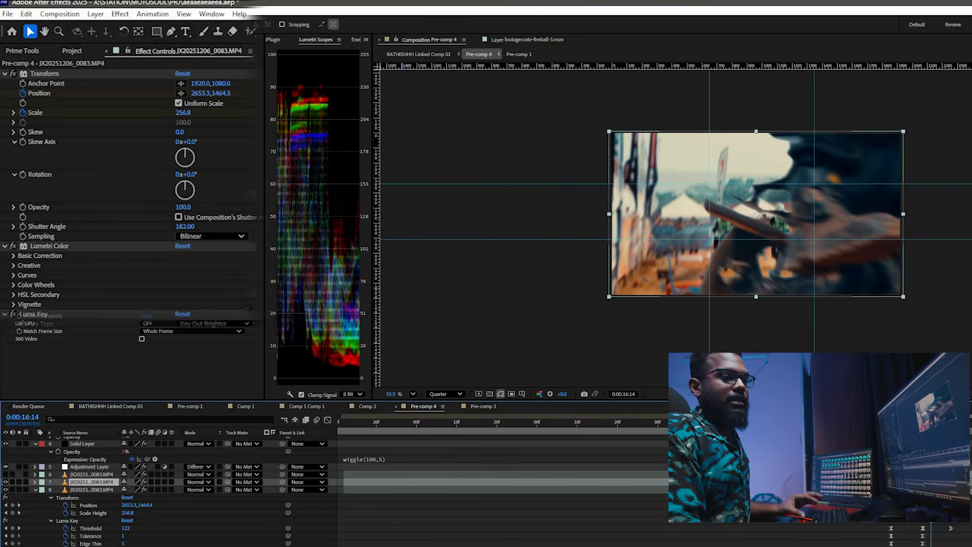
pyautogui.scroll(2, 152, 471)
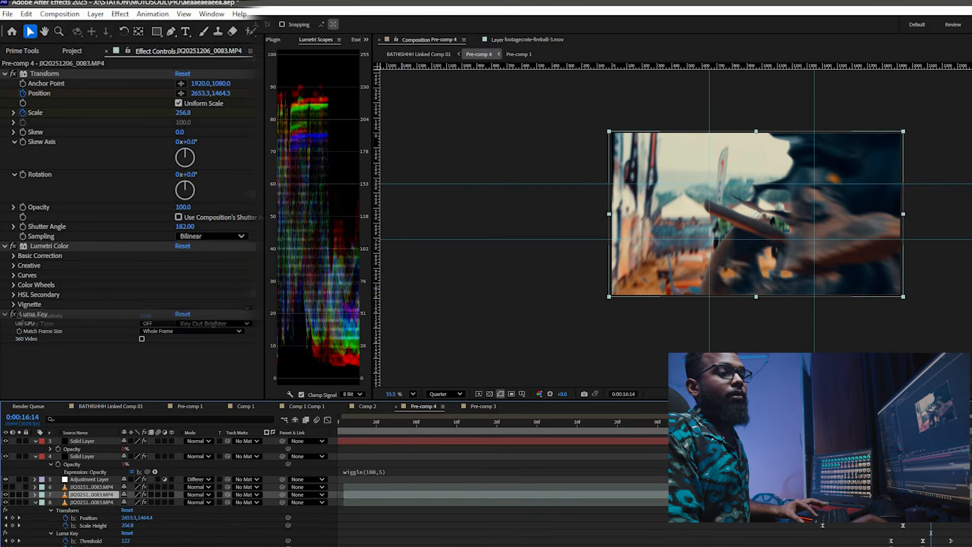
pyautogui.press('space')
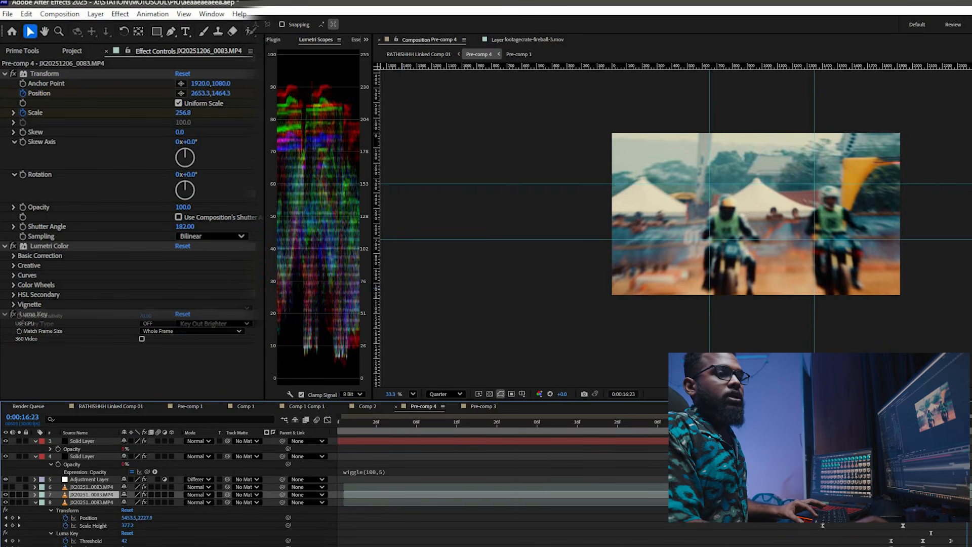
# - Select the two-rider clip, step back to 0:00:16:17 to examine its Transform motion, and save the project
pyautogui.click(806, 273)
pyautogui.scroll(-1, 806, 273)
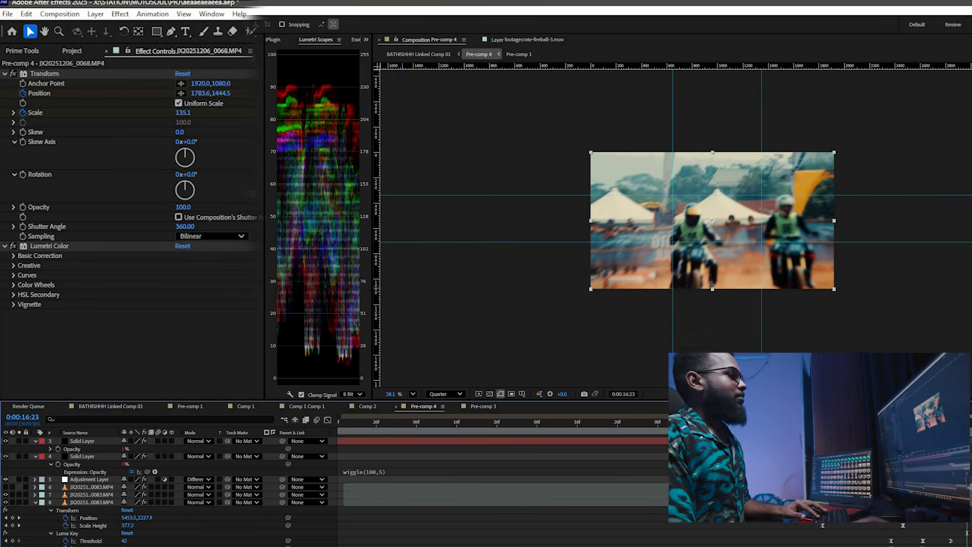
pyautogui.press(';')
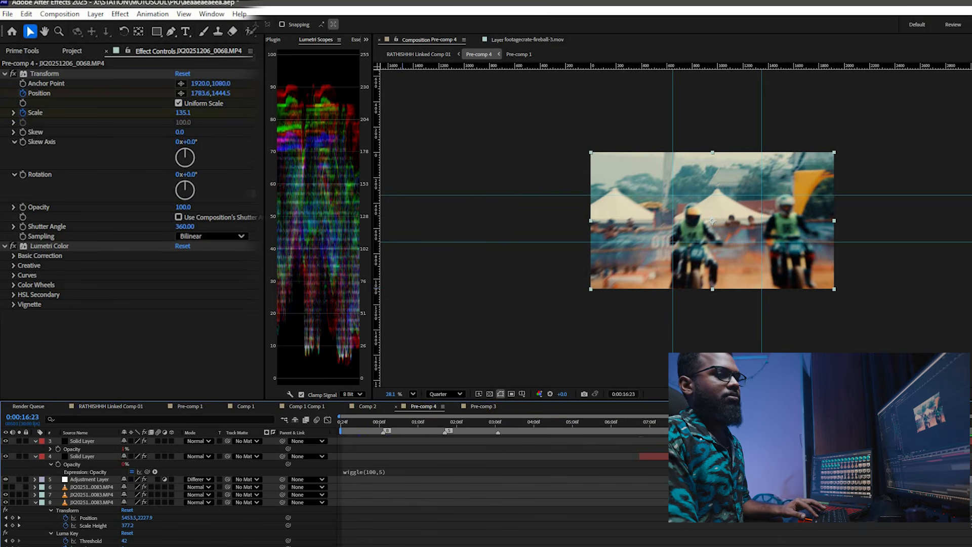
pyautogui.press('pageup')
pyautogui.press('pageup')
pyautogui.press('pageup')
pyautogui.press('pageup')
pyautogui.press('pageup')
pyautogui.press('pageup')
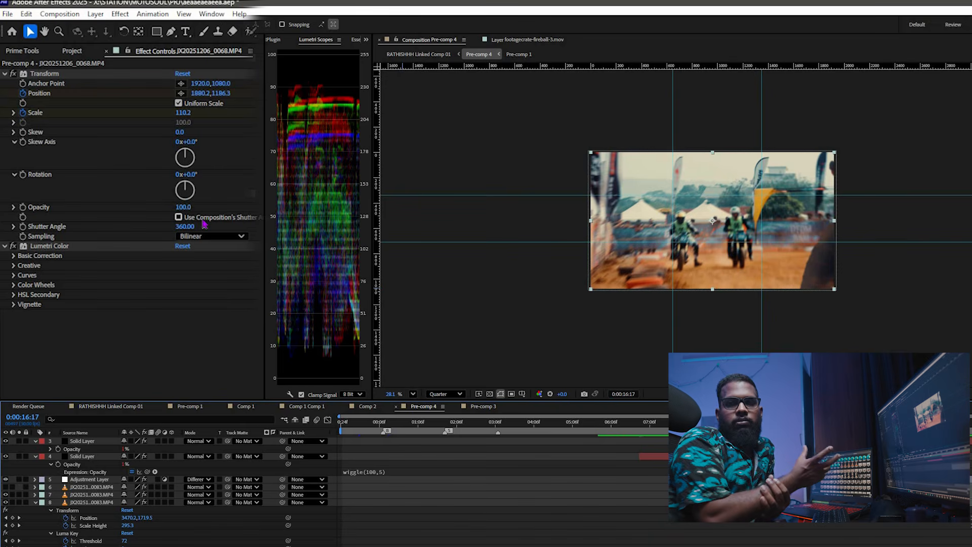
pyautogui.hotkey('ctrl', 's')
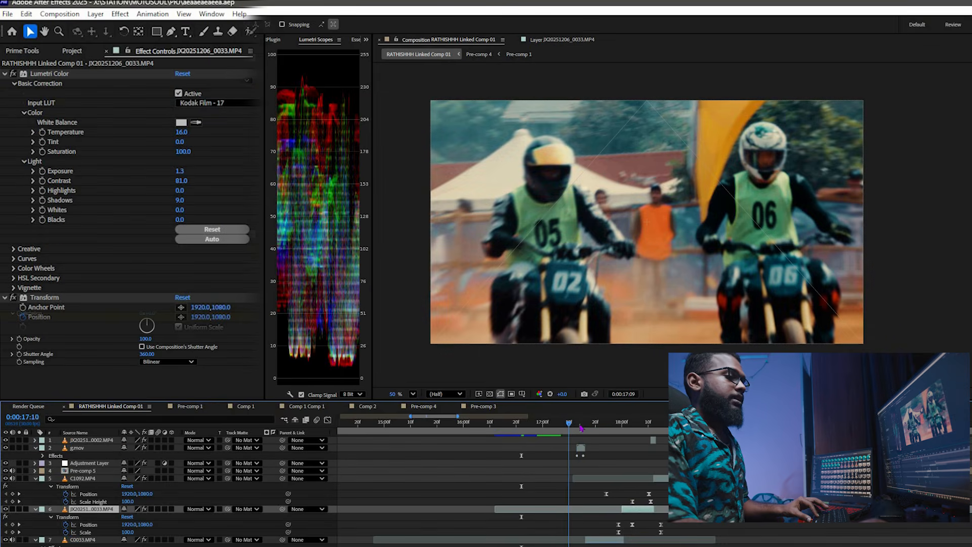
# - Play and scrub the gold rider particle reveal over the two riders in the linked comp, starting from 0:00:17:06
pyautogui.click(570, 427)
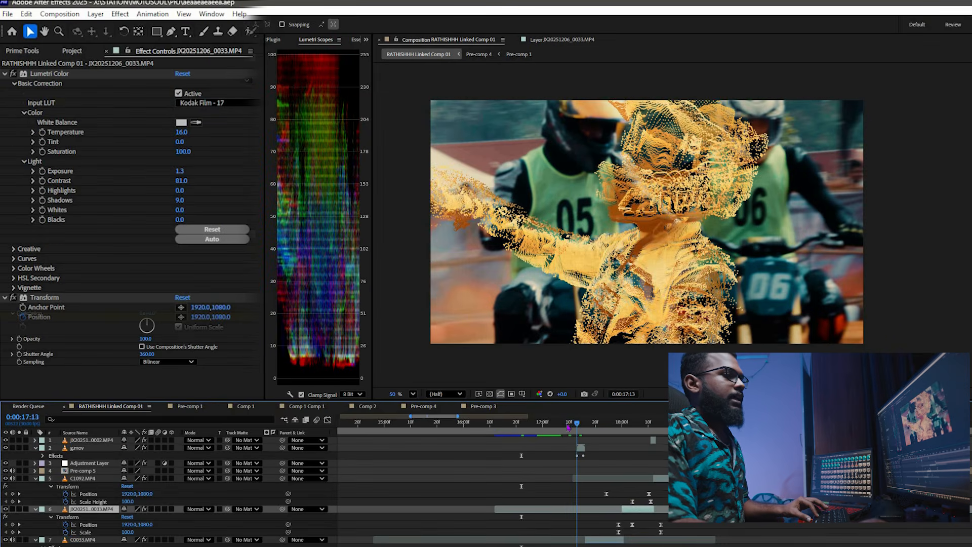
pyautogui.click(558, 425)
pyautogui.press('space')
pyautogui.click(559, 424)
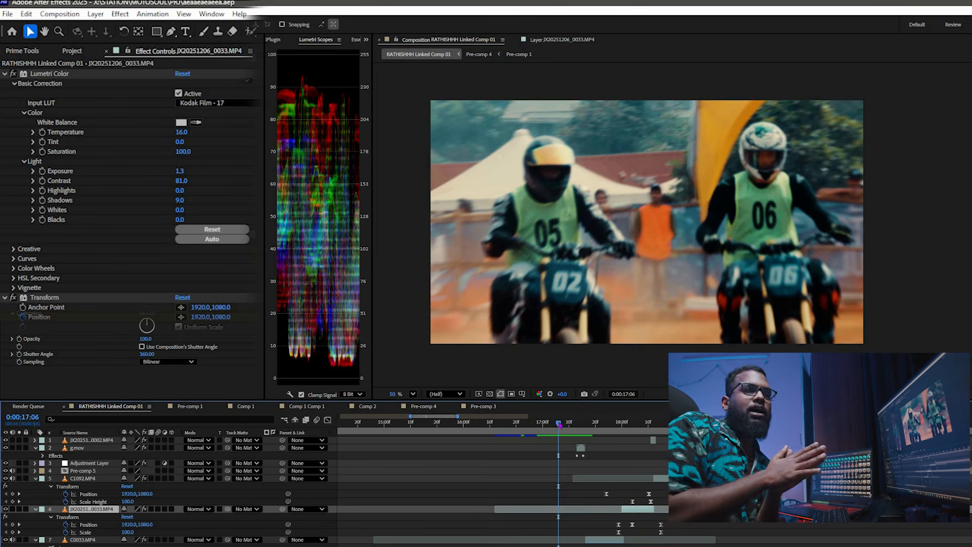
pyautogui.moveTo(560, 426); pyautogui.dragTo(587, 425)
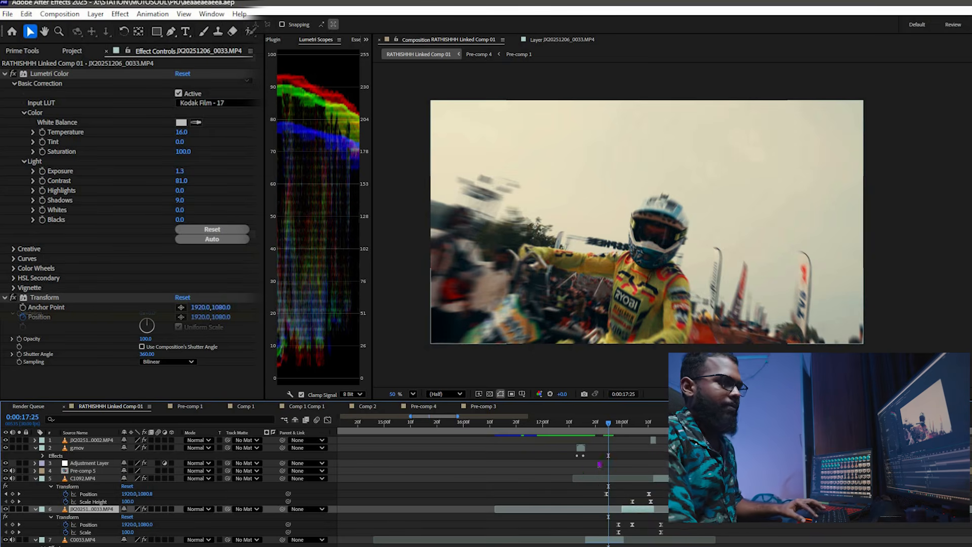
# - Go to the gold rider at 0:00:17:16, select the g.mov layer, and examine its Roto Brush and Colorama effects
pyautogui.scroll(2, 584, 421)
pyautogui.click(583, 423)
pyautogui.press('=')
pyautogui.press('=')
pyautogui.press('=')
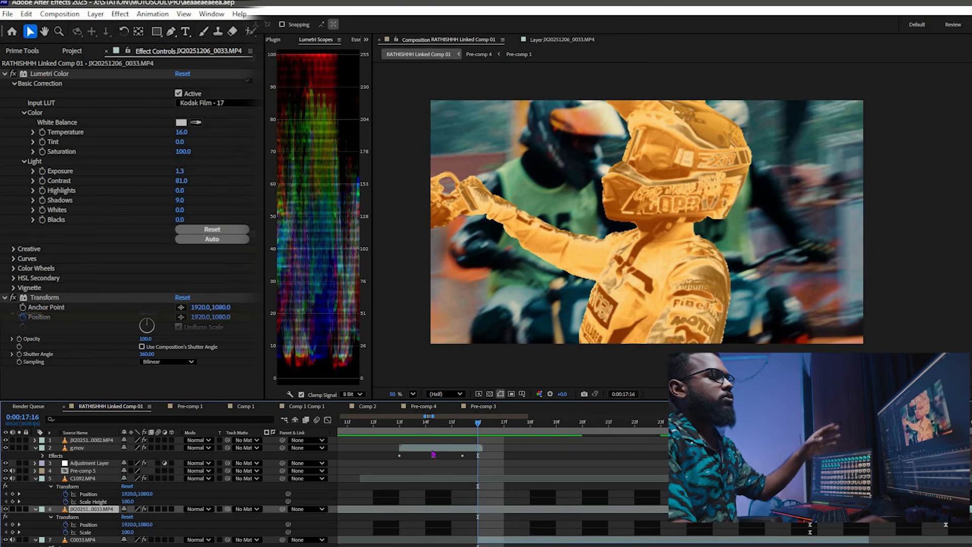
pyautogui.click(77, 447)
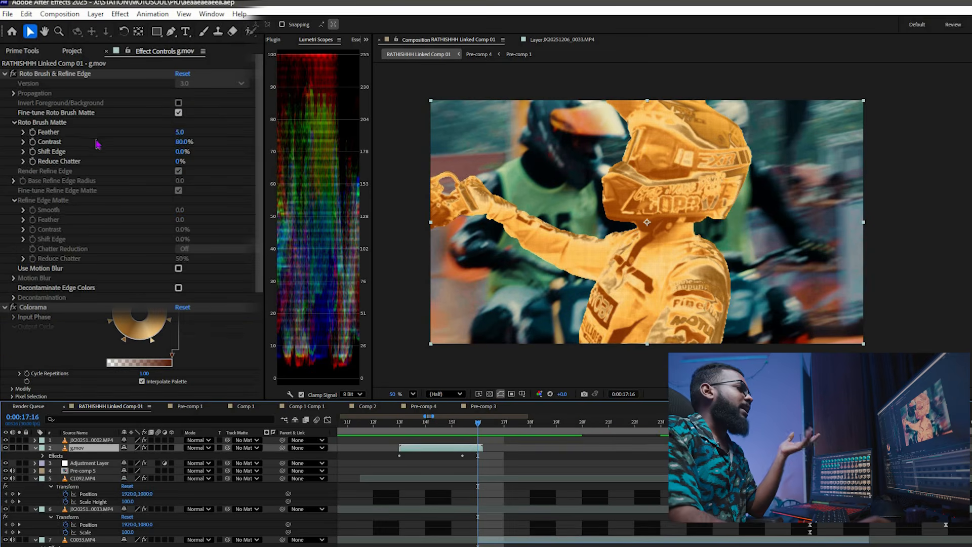
pyautogui.scroll(-5, 60, 346)
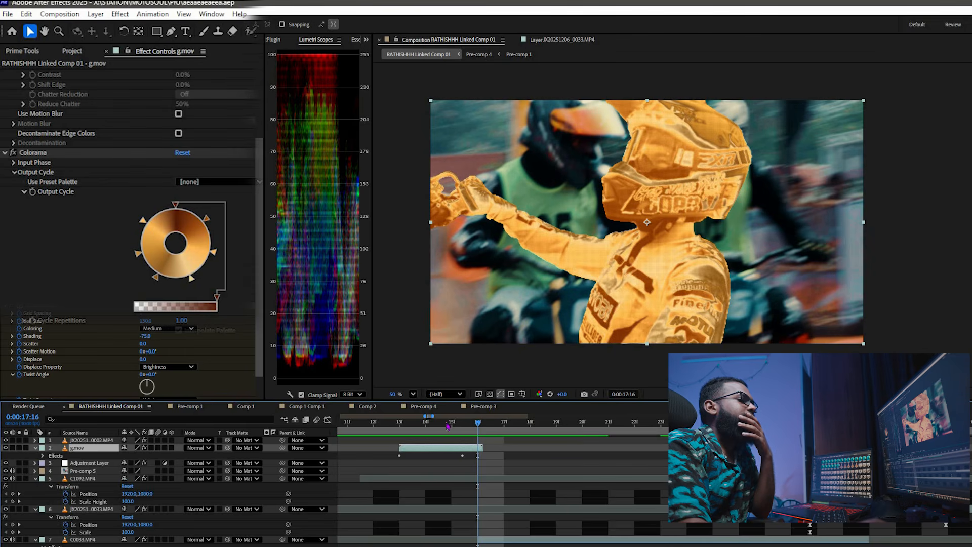
# - Step the gold particle reveal back from 0:00:17:15 to 0:00:17:14, and play it through to the rider shot
pyautogui.click(447, 424)
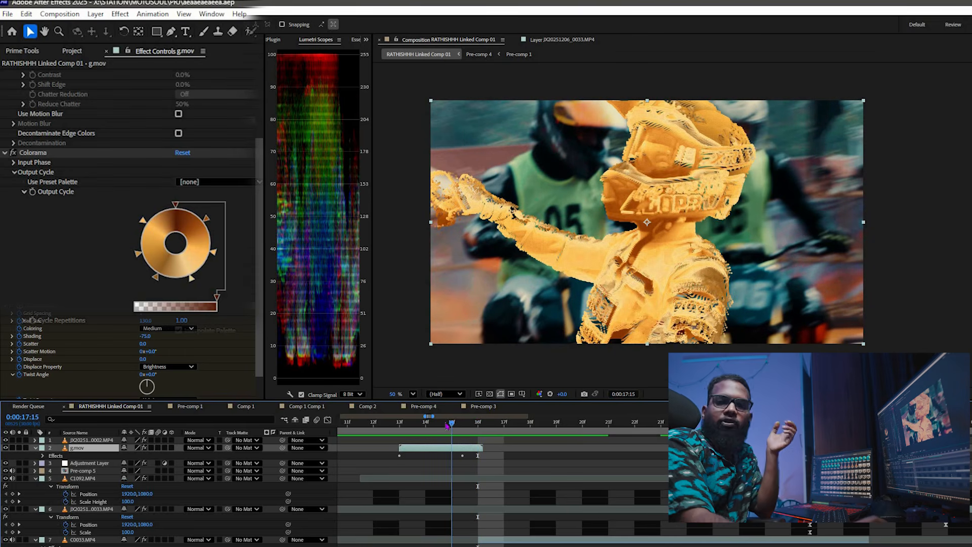
pyautogui.click(426, 423)
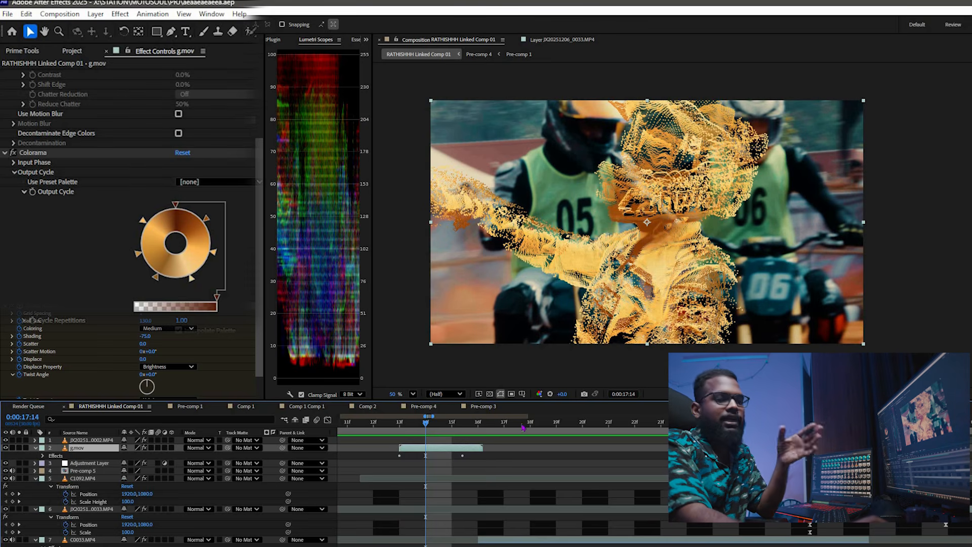
pyautogui.press('space')
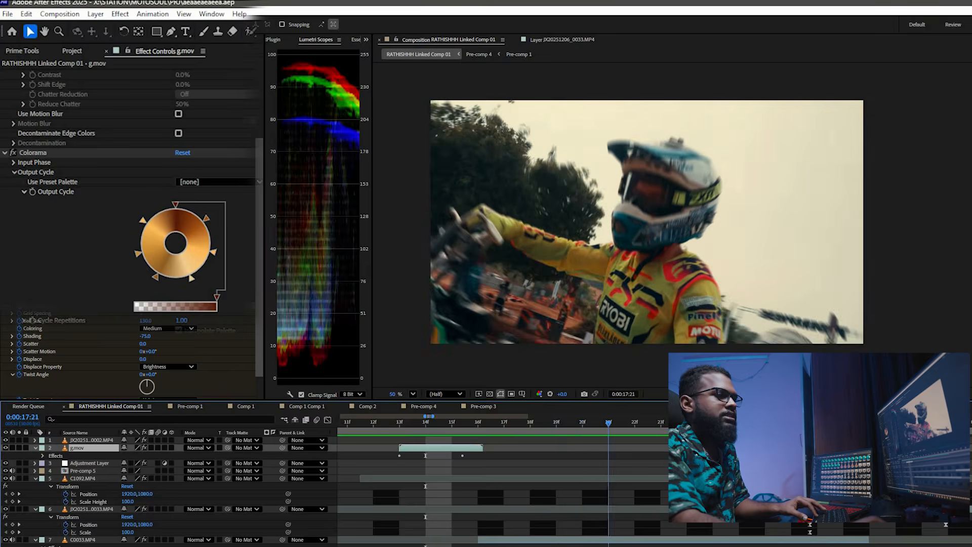
# - Select the JX20251206_0033.MP4 clip at 0:00:18:03 and step through its Transform zoom on the crouching rider to 0:00:18:09
pyautogui.press('-')
pyautogui.click(724, 539)
pyautogui.click(653, 508)
pyautogui.hscroll(1, 653, 508)
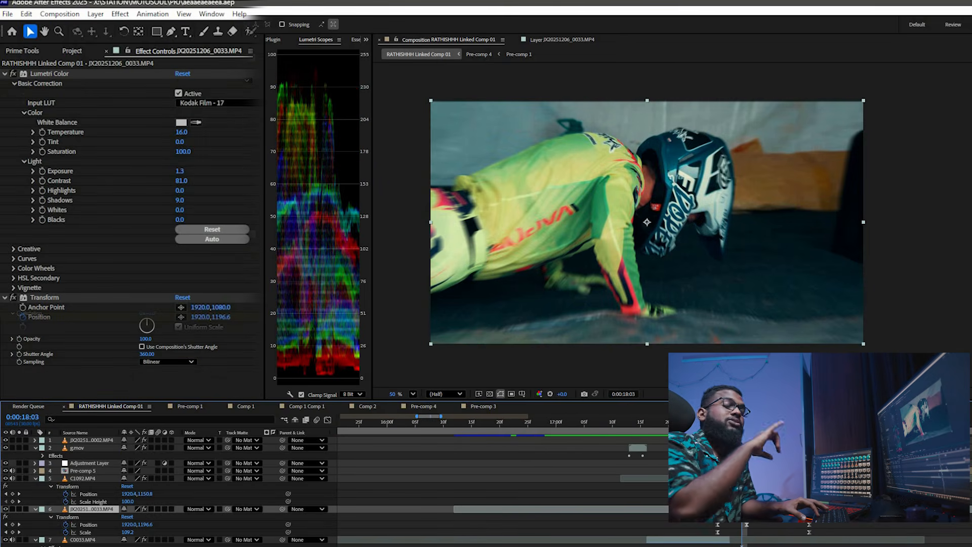
pyautogui.press('=')
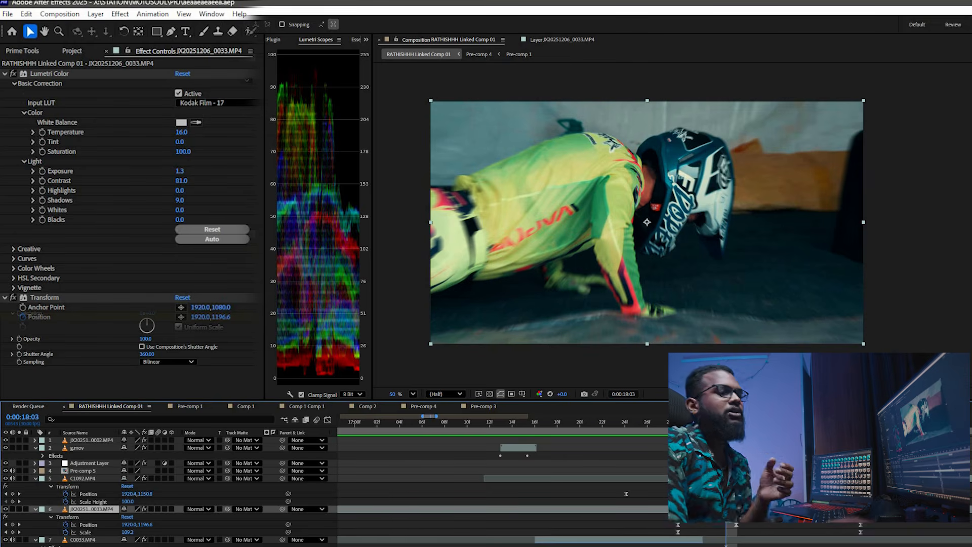
pyautogui.press('pagedown')
pyautogui.press('pagedown')
pyautogui.press('pagedown')
pyautogui.press('pagedown')
pyautogui.press('pagedown')
pyautogui.press('pagedown')
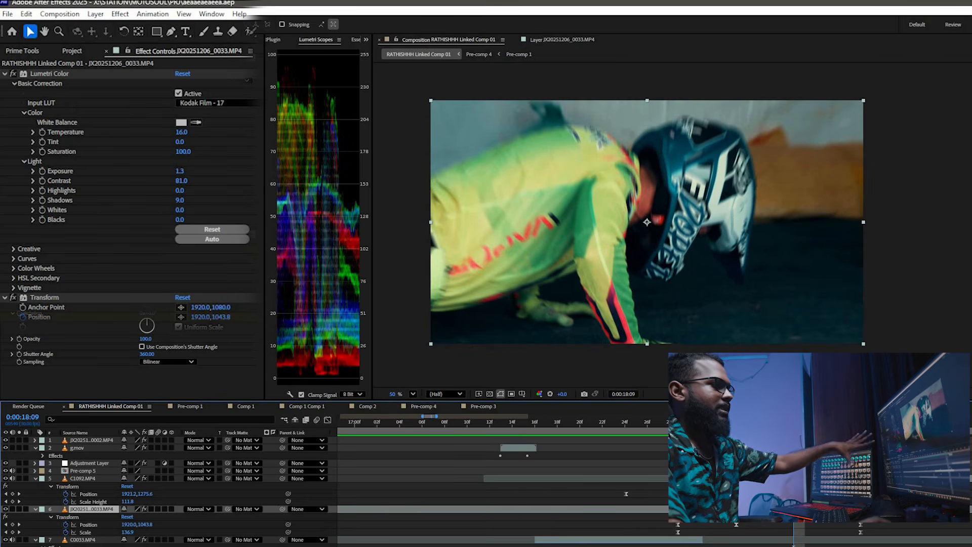
# - Step frame by frame through the blurred transition at 0:00:18:11 to the wheelie shot at 0:00:18:16
pyautogui.press('pagedown')
pyautogui.press('pagedown')
pyautogui.press('pagedown')
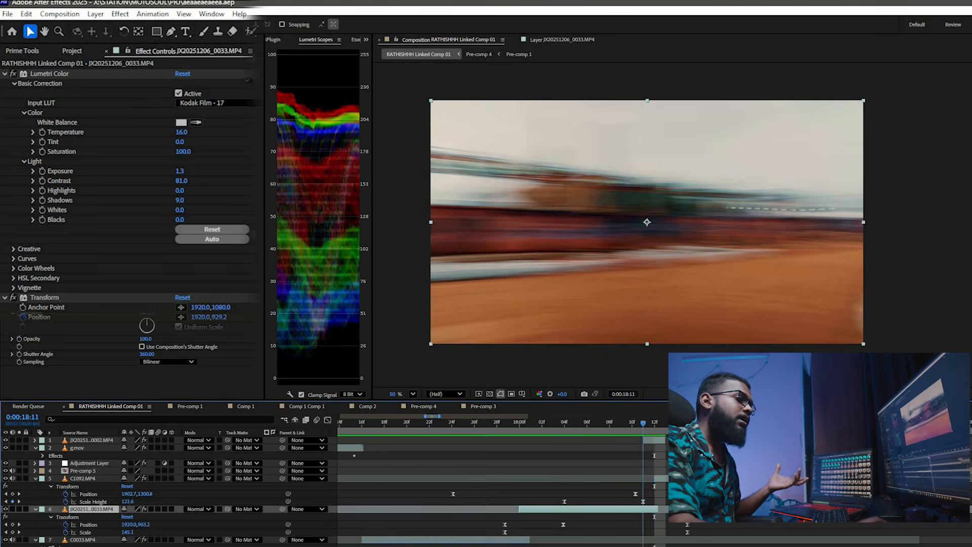
pyautogui.press('pagedown')
pyautogui.press('pagedown')
pyautogui.press('pagedown')
pyautogui.press('pagedown')
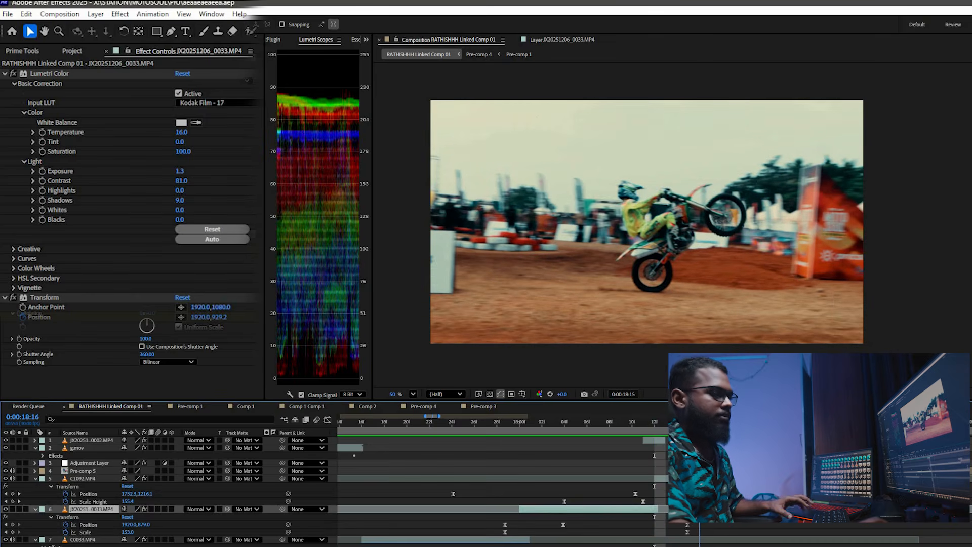
pyautogui.hscroll(3, 628, 464)
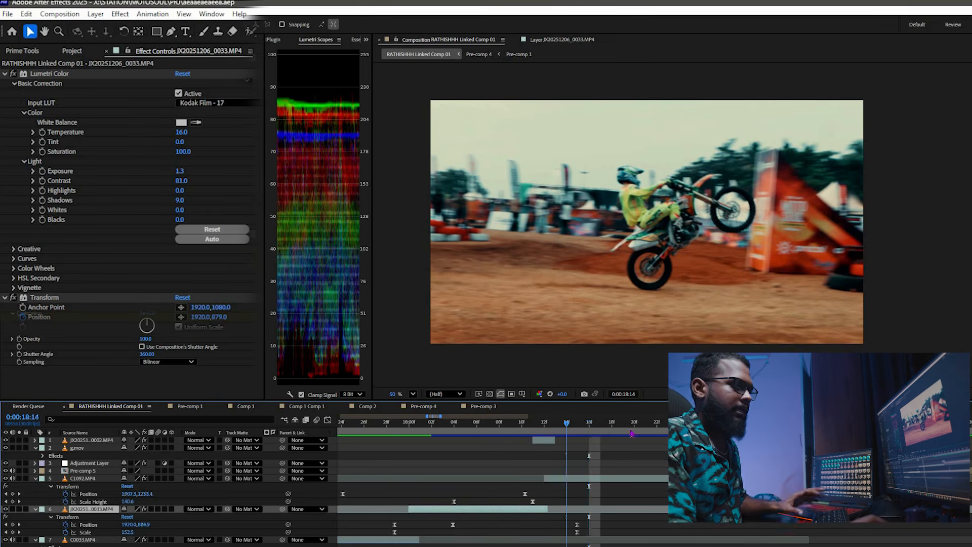
# - Play the wheelie shot from 0:00:18:14 and examine the Lumetri Color and Transform settings of the C1092.MP4 clip
pyautogui.press('space')
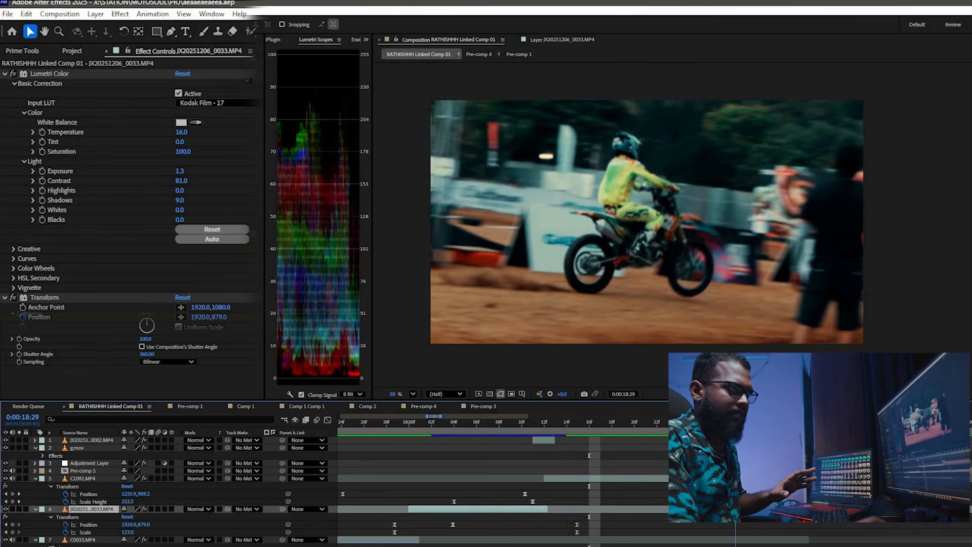
pyautogui.press('space')
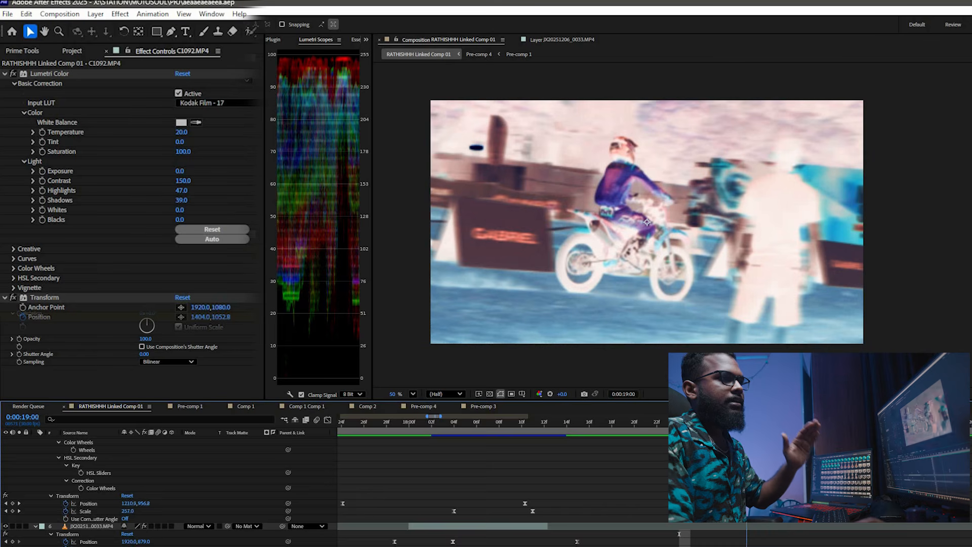
pyautogui.scroll(6, 334, 488)
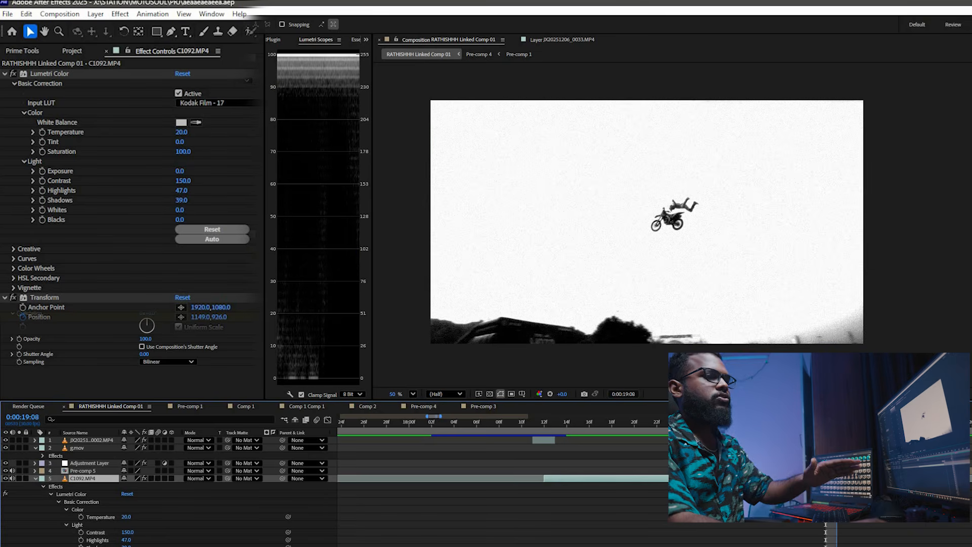
# - Play and scrub the black-and-white bike jump from 0:00:19:10 to the black frame at 0:00:37:01
pyautogui.moveTo(427, 416); pyautogui.dragTo(509, 416)
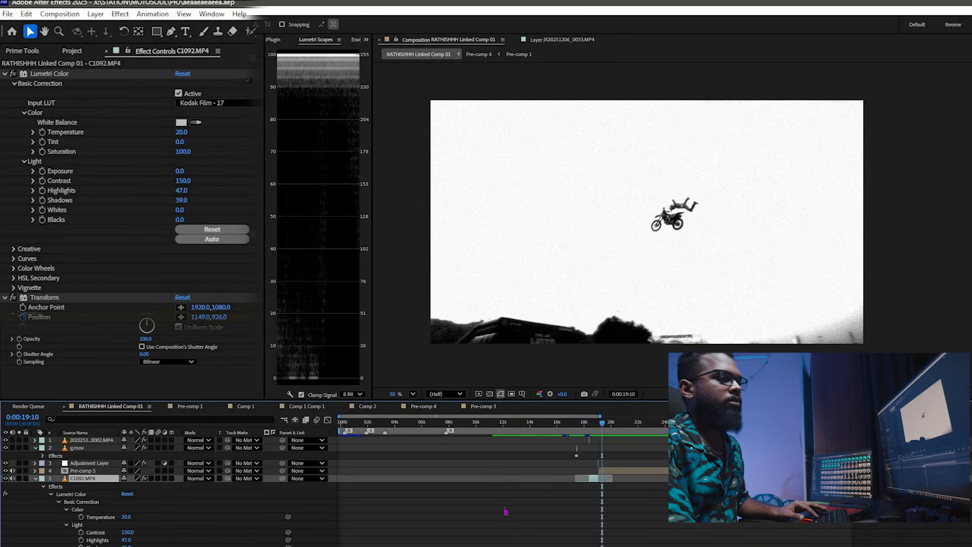
pyautogui.moveTo(390, 416); pyautogui.dragTo(436, 427)
pyautogui.press('-')
pyautogui.press('space')
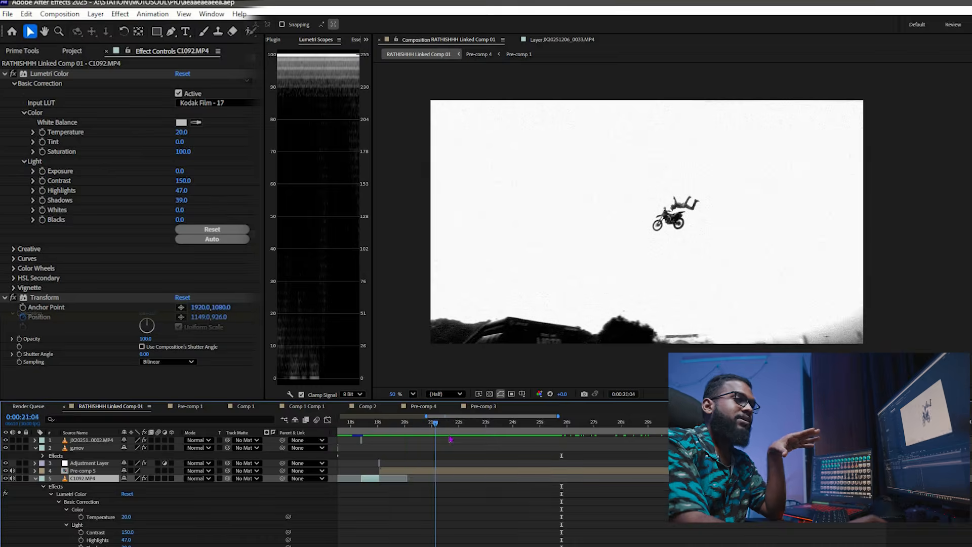
pyautogui.click(544, 431)
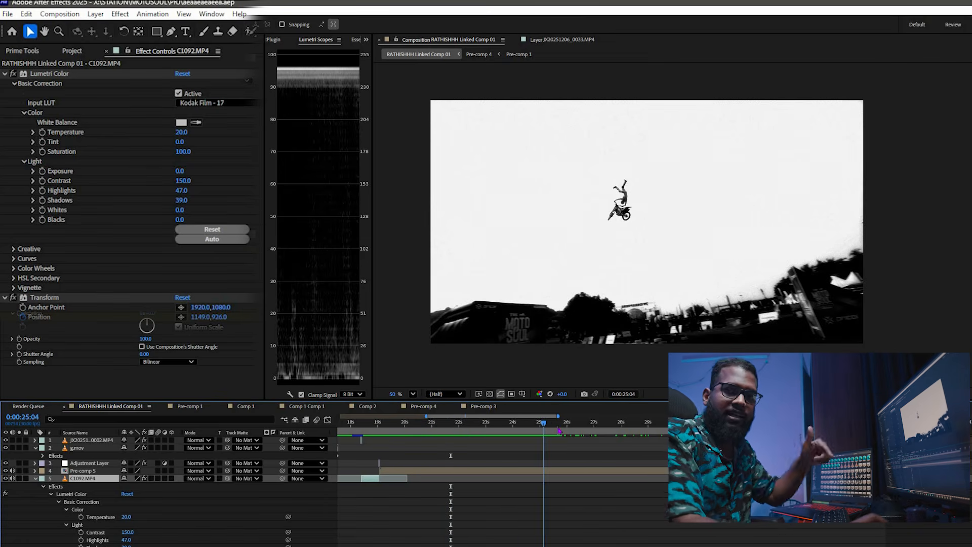
pyautogui.moveTo(545, 430); pyautogui.dragTo(570, 430)
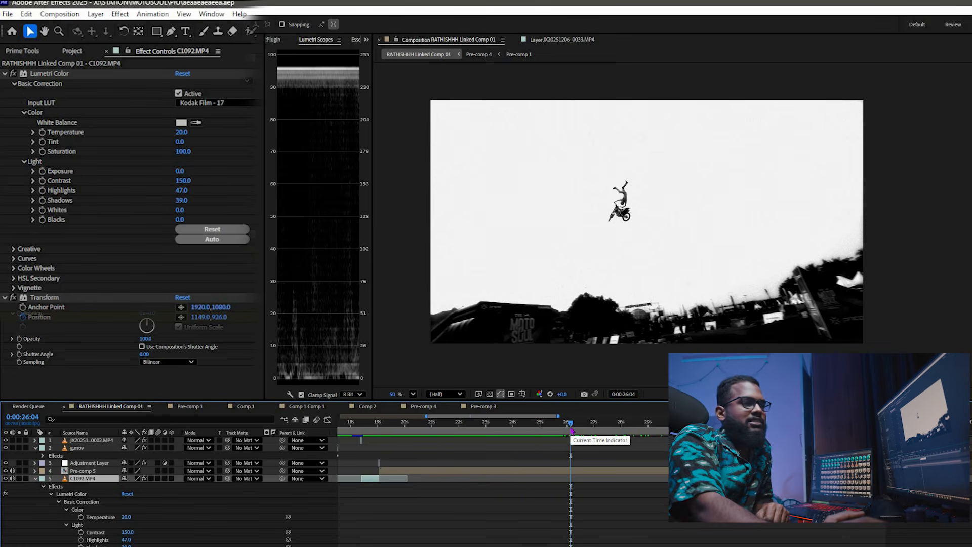
pyautogui.moveTo(595, 426); pyautogui.dragTo(860, 425)
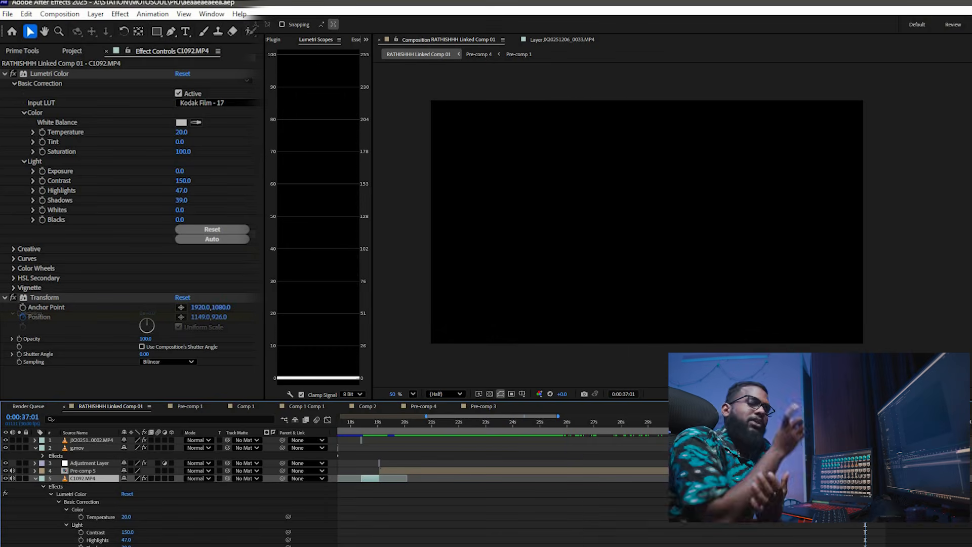